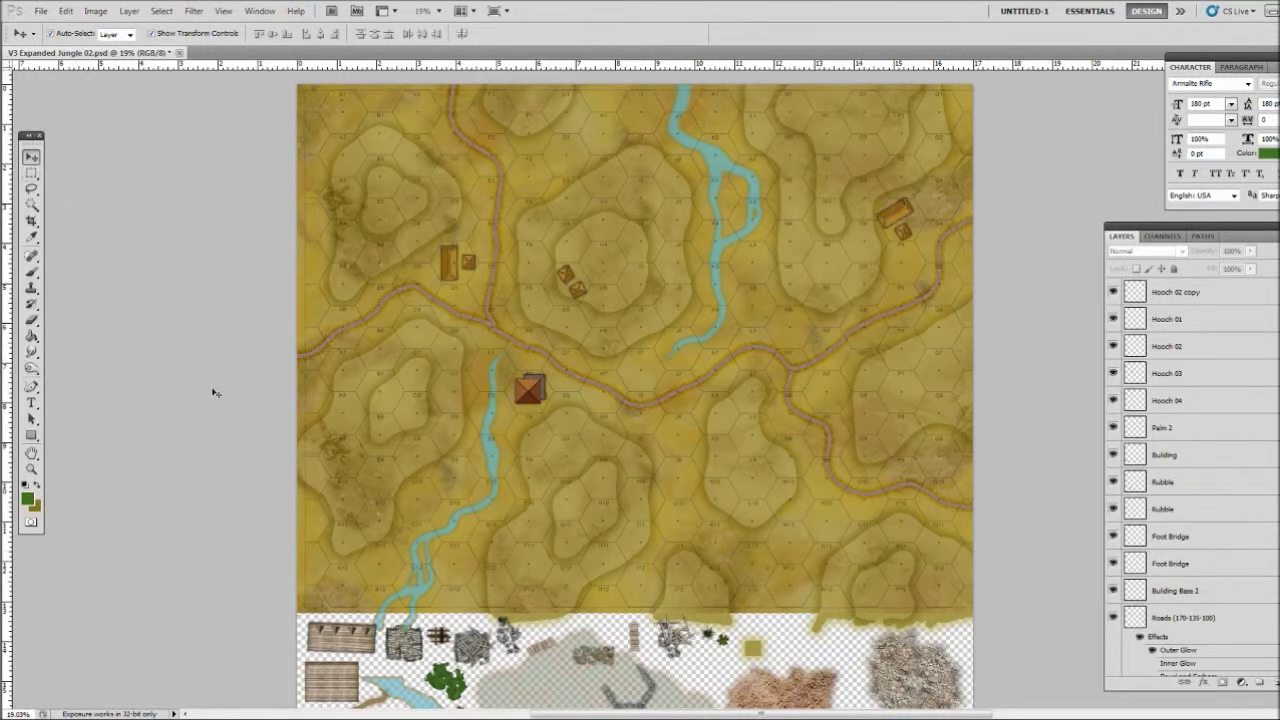
# Append the Better Trees brush set to the existing brush presets for the Brush tool.
pyautogui.click(31, 271)
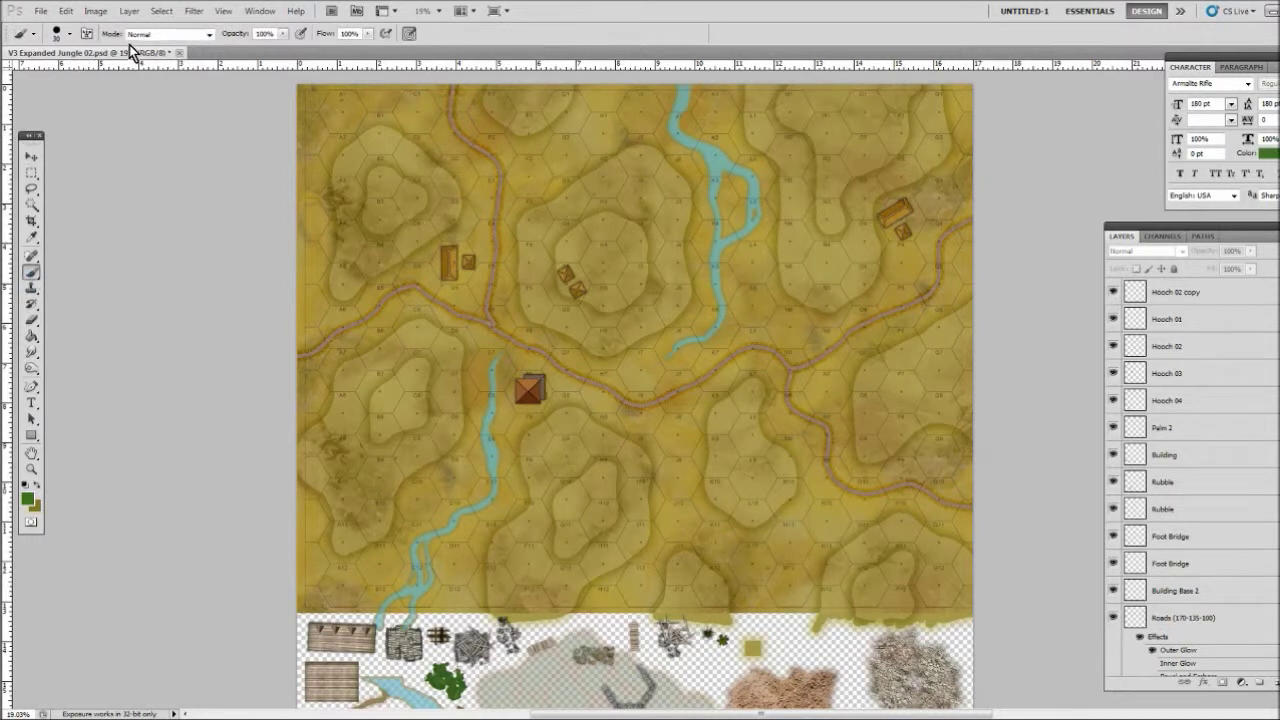
pyautogui.click(70, 35)
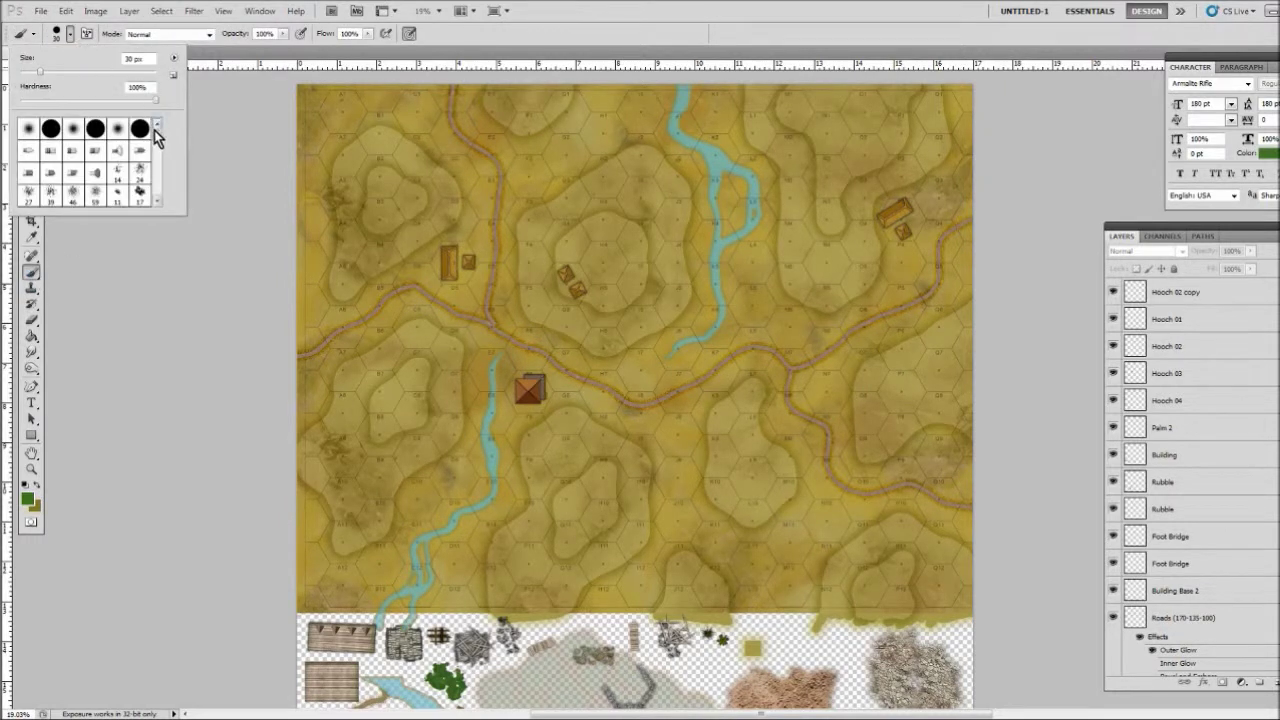
pyautogui.click(87, 35)
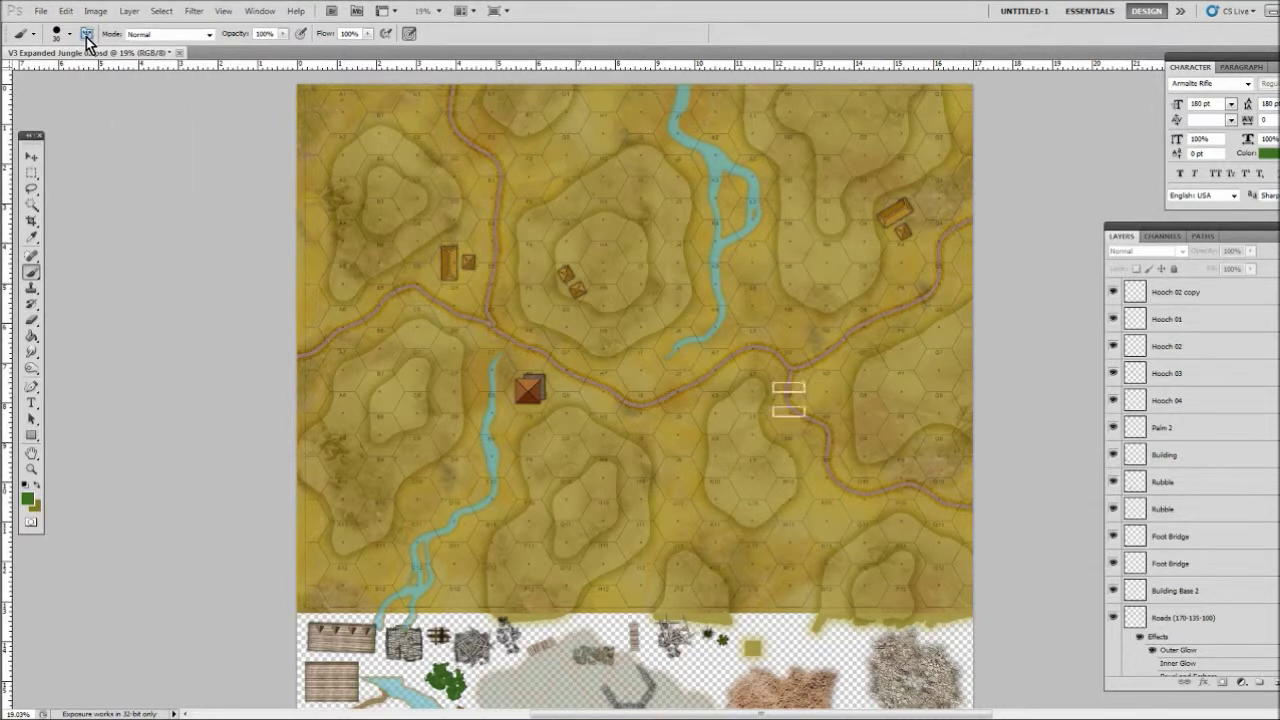
pyautogui.click(87, 36)
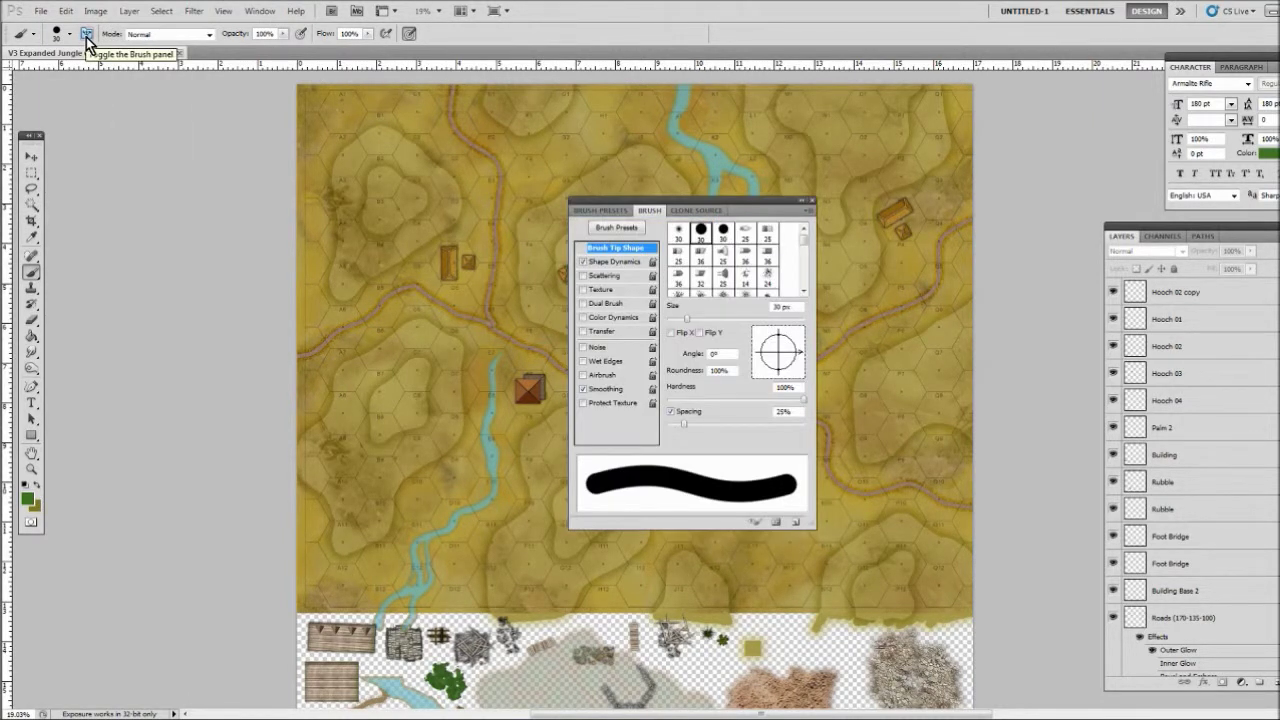
pyautogui.click(87, 36)
pyautogui.click(70, 34)
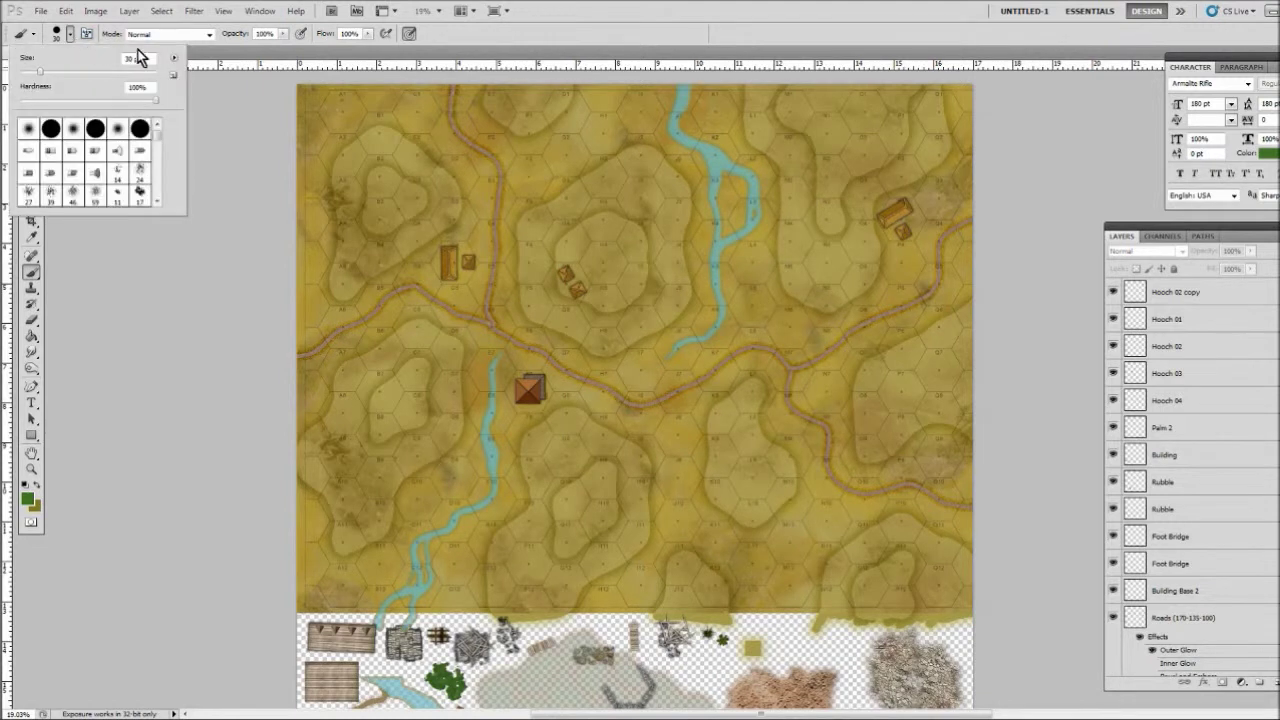
pyautogui.click(174, 57)
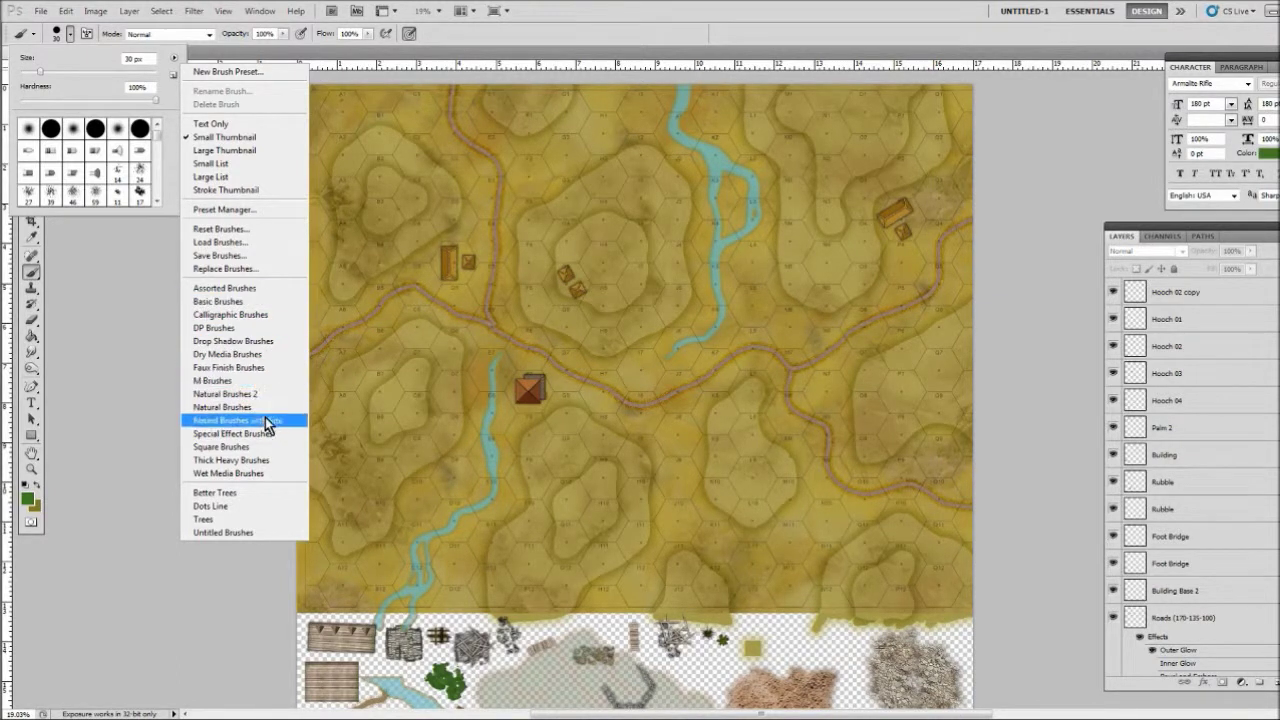
pyautogui.click(211, 494)
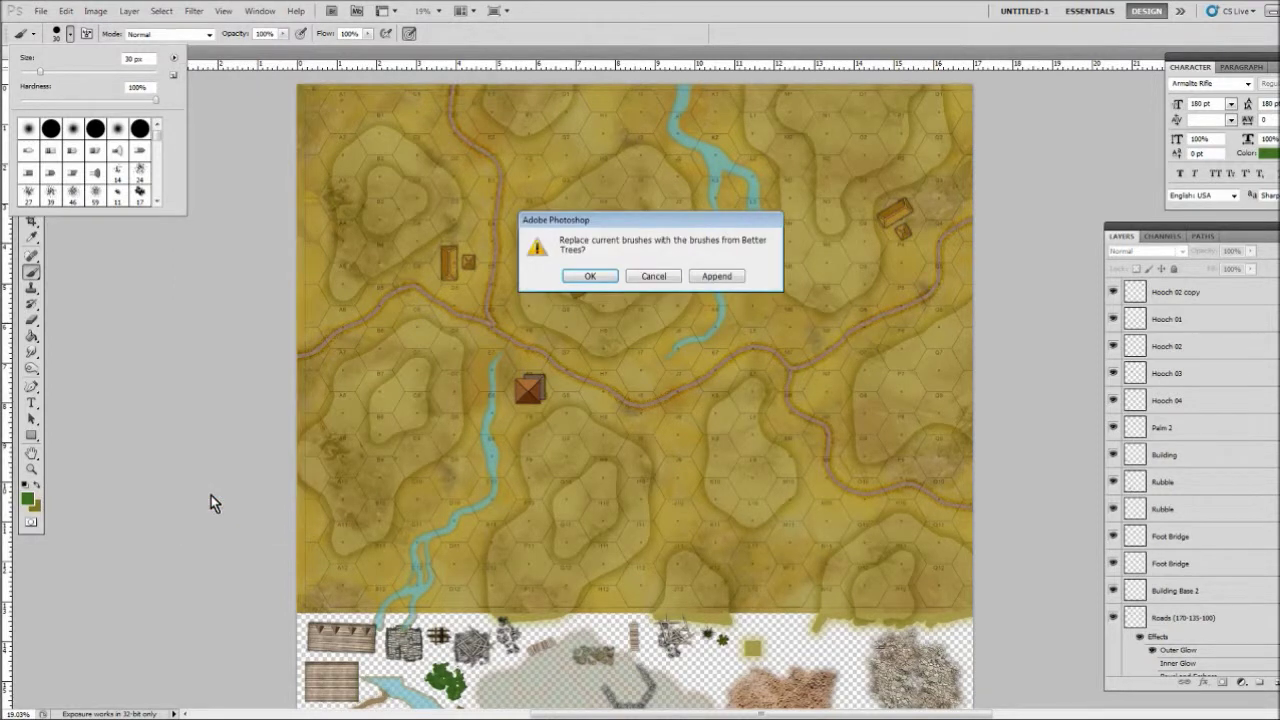
pyautogui.click(718, 276)
# Choose the last tree brush in the preset list, the 29 px foliage tip.
pyautogui.moveTo(157, 141); pyautogui.dragTo(157, 207)
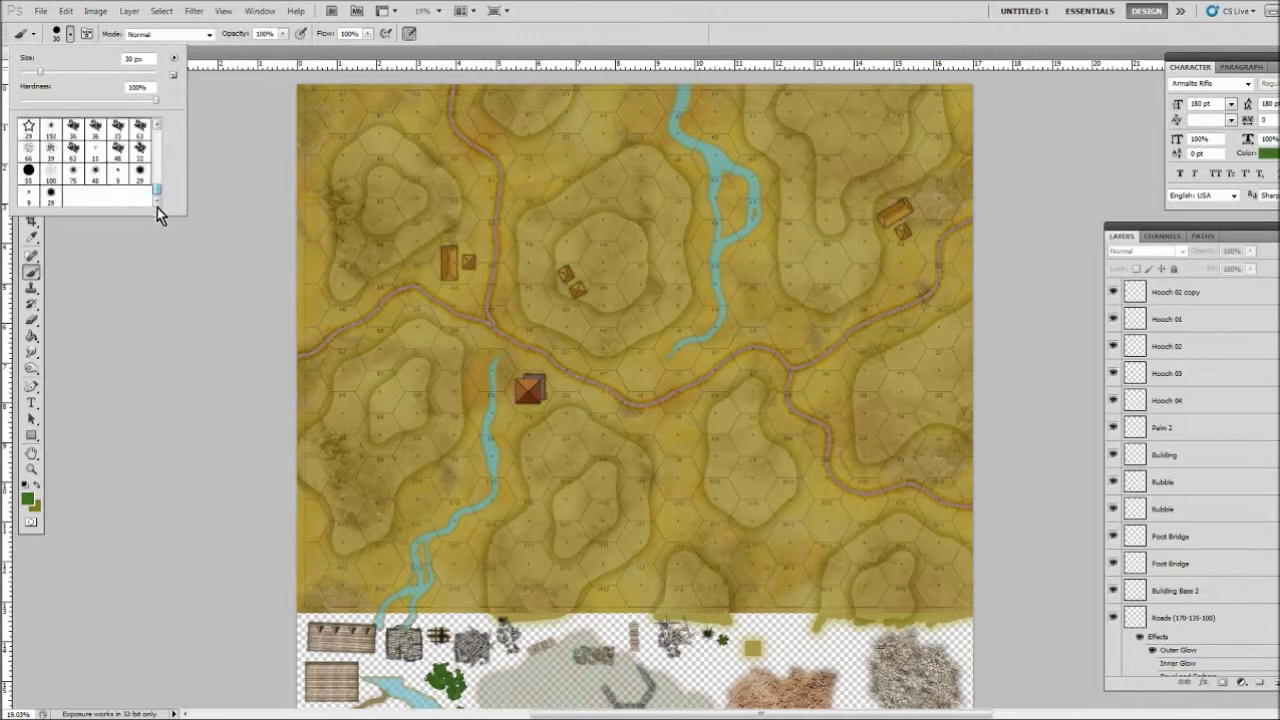
pyautogui.click(50, 195)
pyautogui.click(239, 388)
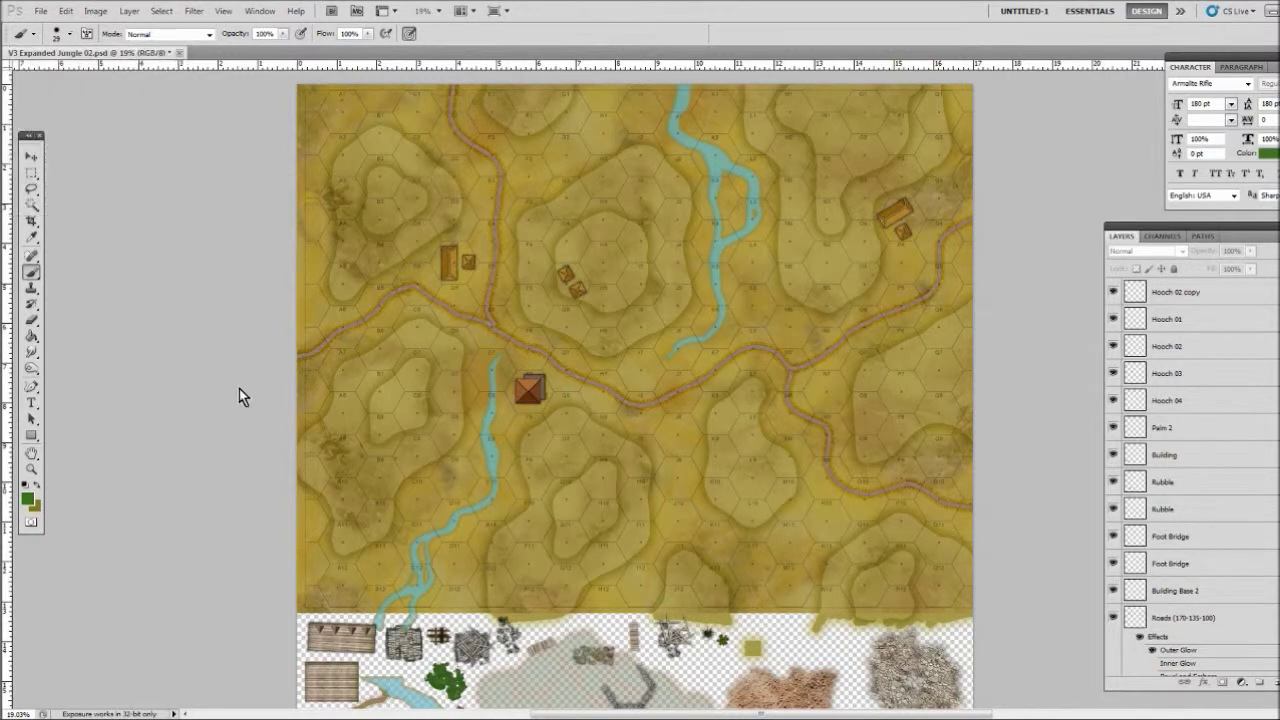
# Make the Trees layer, just above River, the active layer for painting.
pyautogui.click(626, 274)
pyautogui.scroll(-8, 1190, 480)
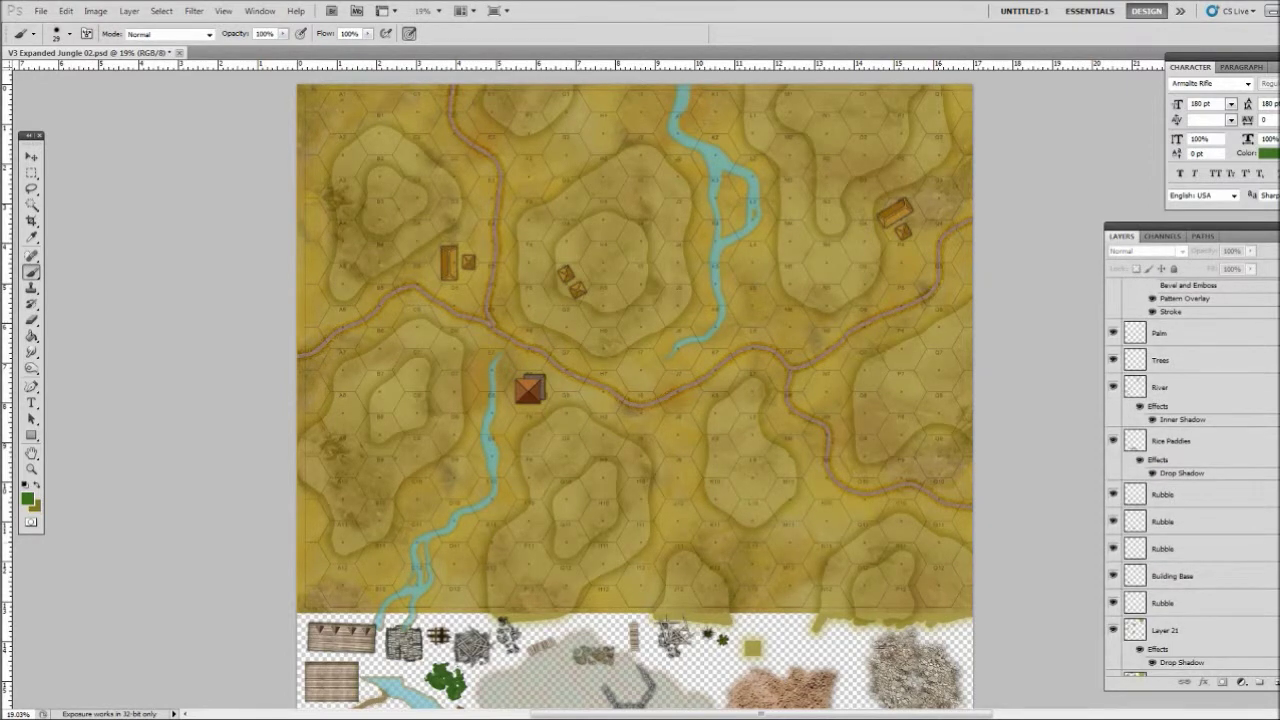
pyautogui.click(1215, 368)
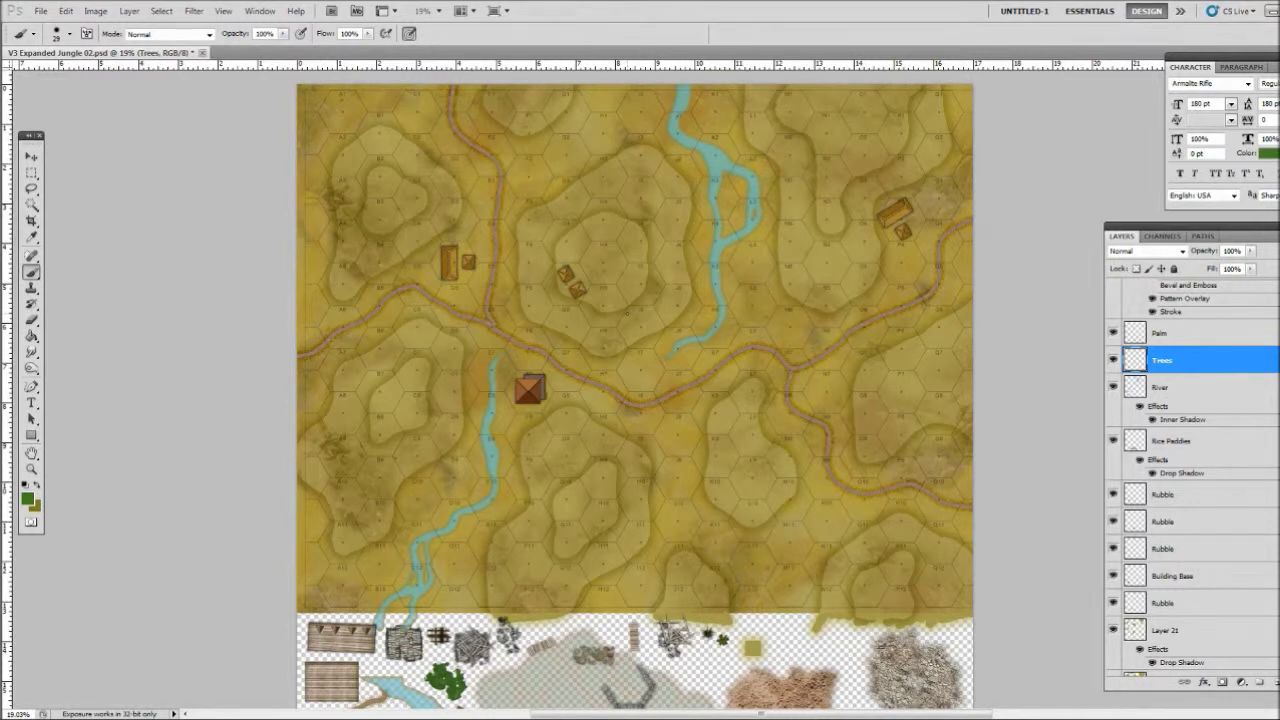
# Set the tree brush size to 49 px and lower its hardness.
pyautogui.click(69, 34)
pyautogui.click(53, 72)
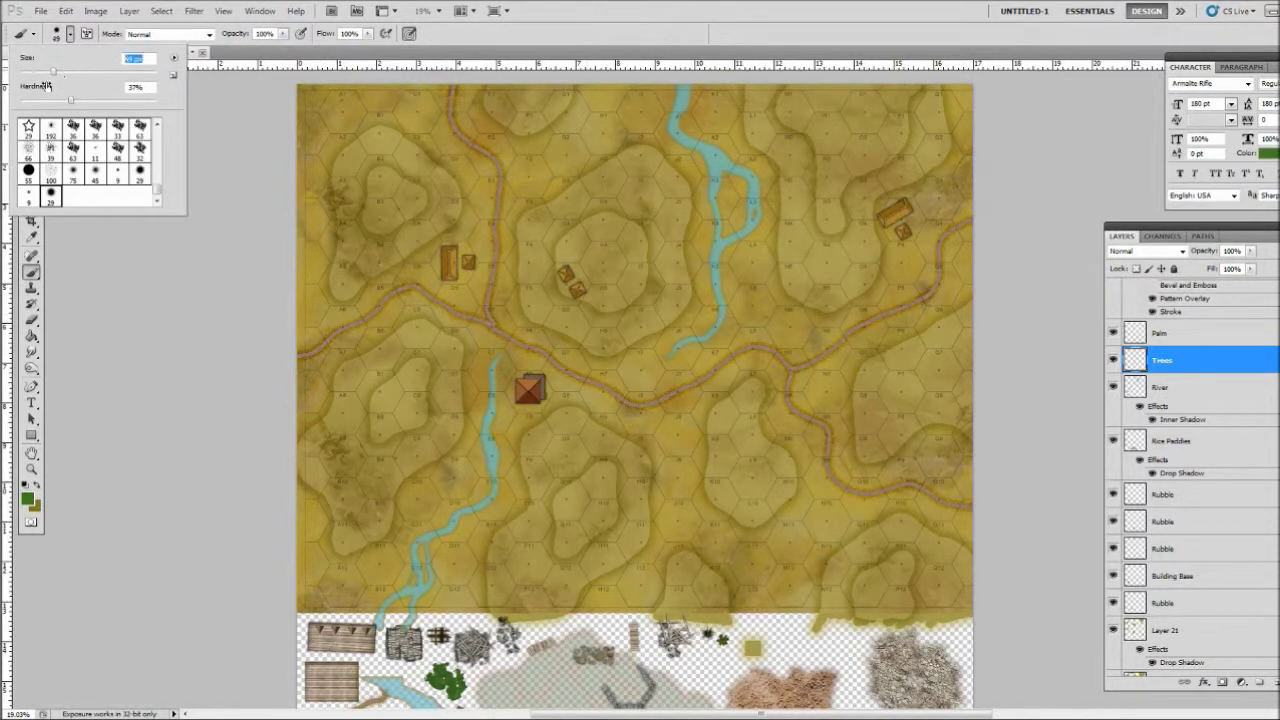
pyautogui.click(48, 100)
pyautogui.press('Return')
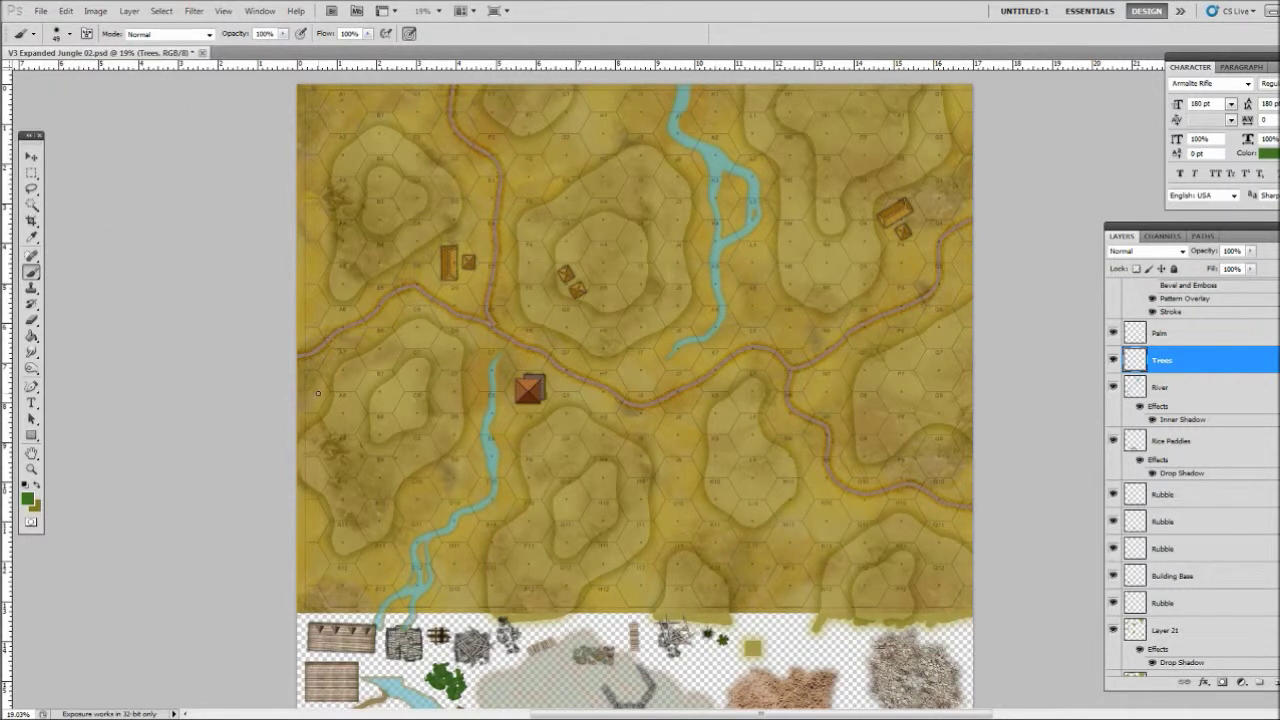
# Examine where the Trees layer sits in the layer stack relative to the roads, palm and river layers.
pyautogui.scroll(2, 585, 381)
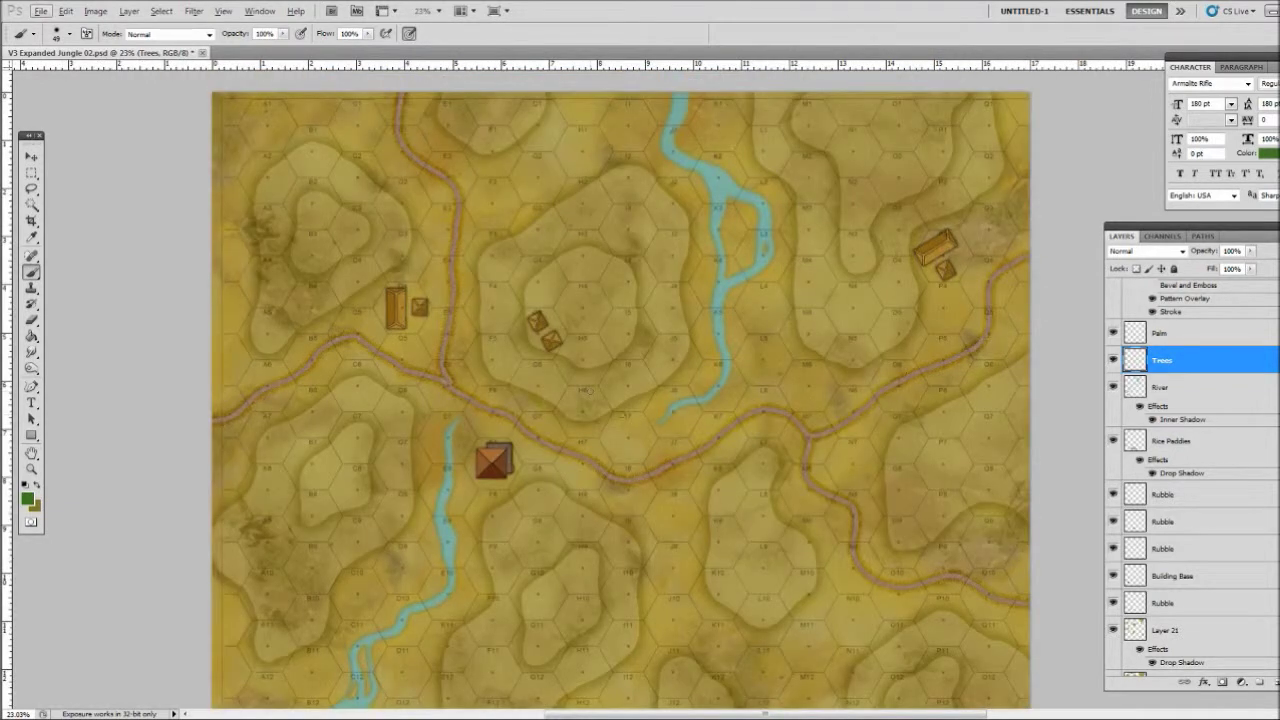
pyautogui.scroll(2, 590, 432)
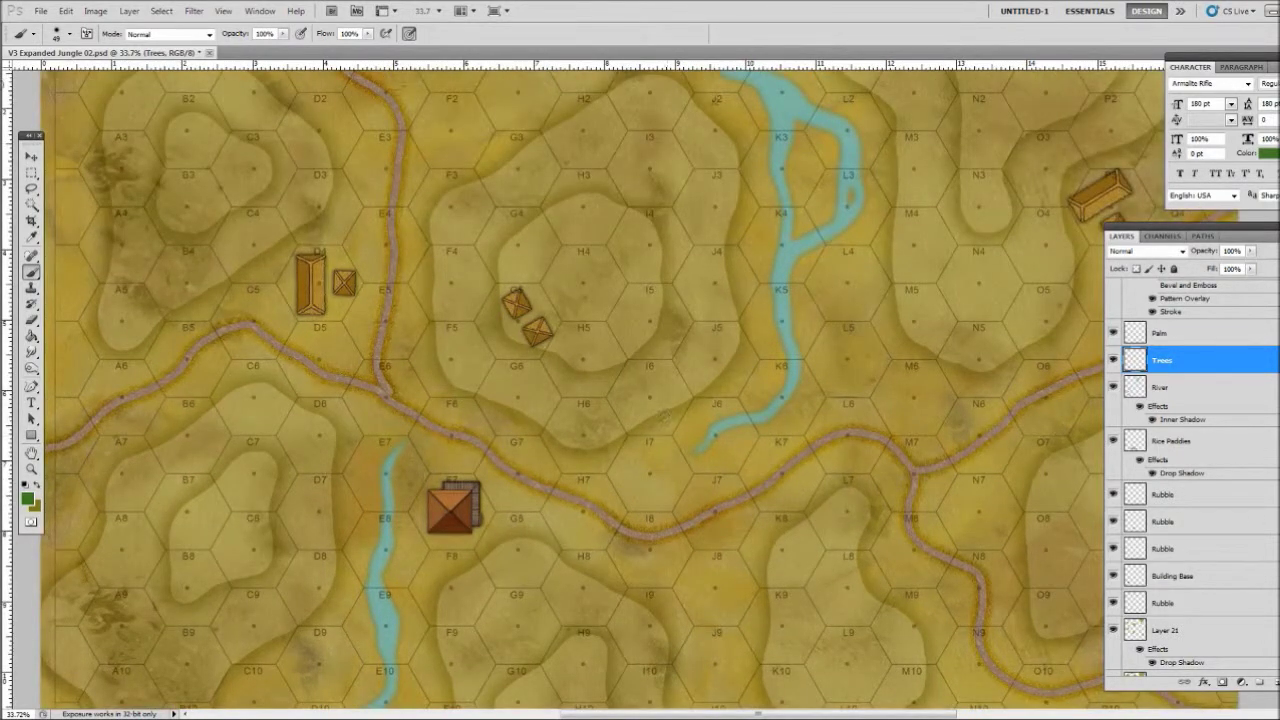
pyautogui.click(31, 157)
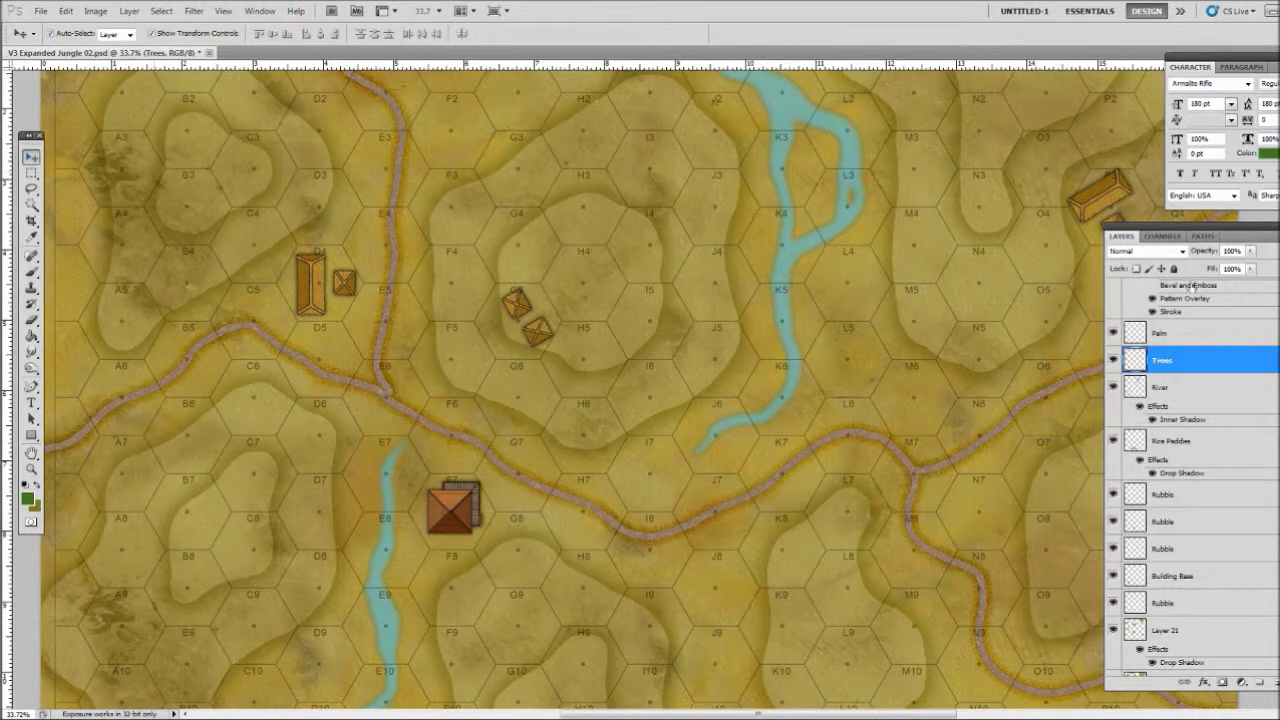
pyautogui.moveTo(1173, 224); pyautogui.dragTo(657, 140)
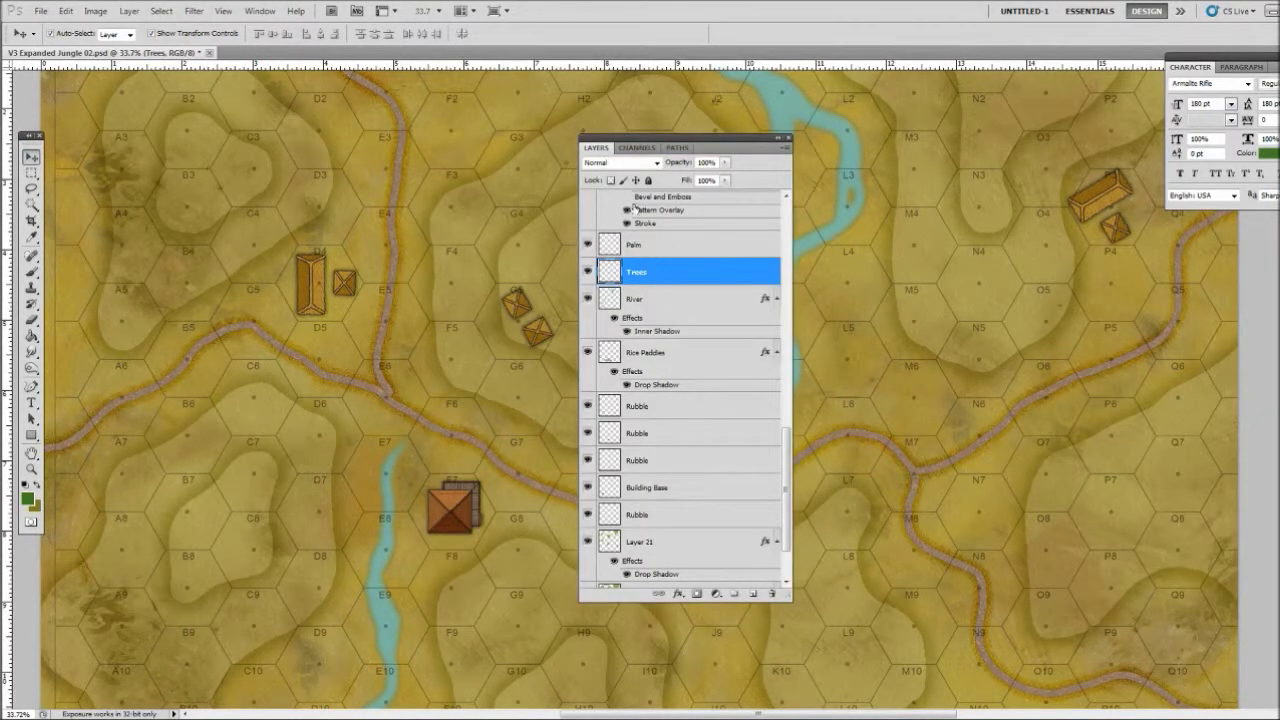
pyautogui.moveTo(634, 141); pyautogui.dragTo(1155, 222)
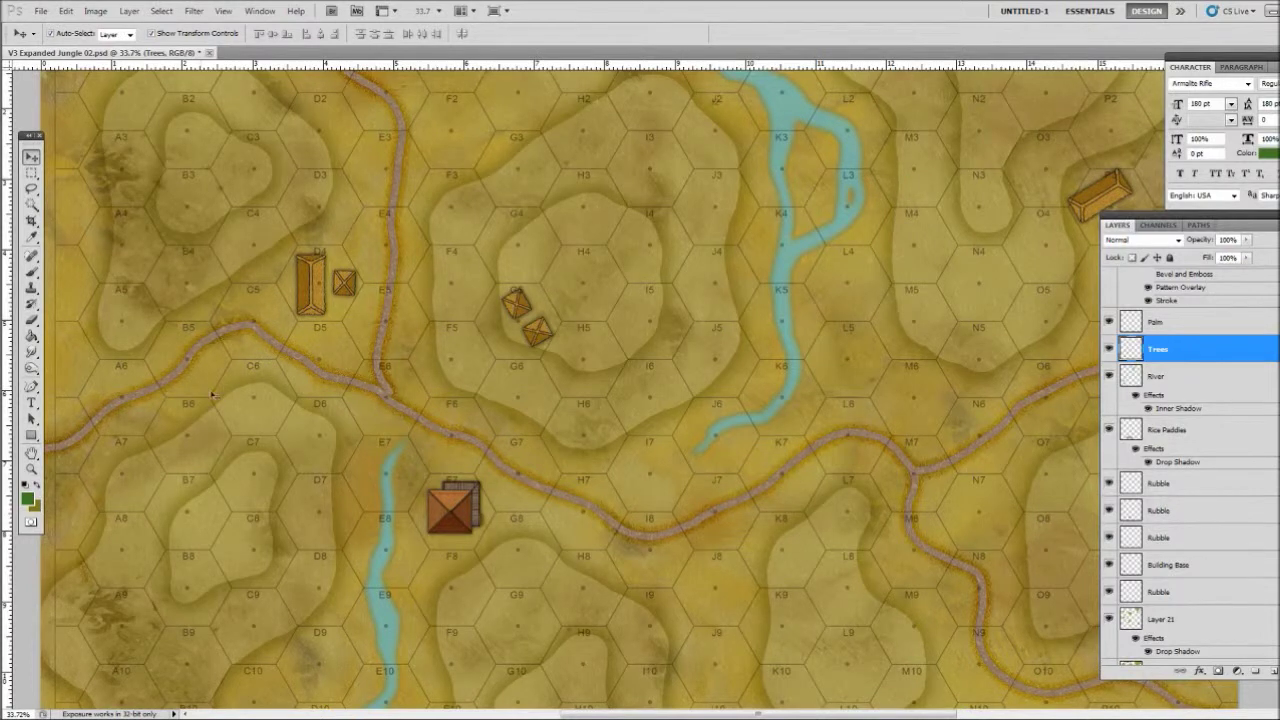
# Paint small green tree clumps with the tree brush in hexes I6 and G6 on the central hill's lower slope.
pyautogui.click(31, 271)
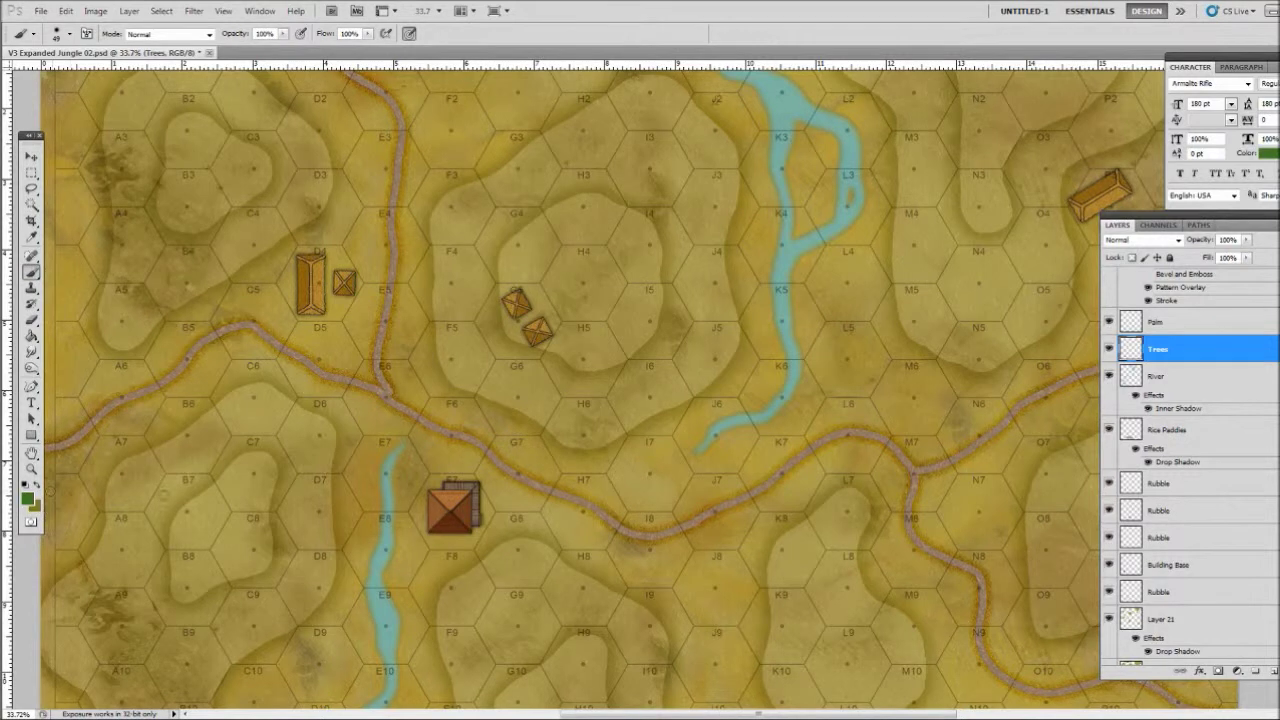
pyautogui.click(655, 395)
pyautogui.click(632, 400)
pyautogui.click(520, 390)
pyautogui.click(511, 411)
pyautogui.click(536, 421)
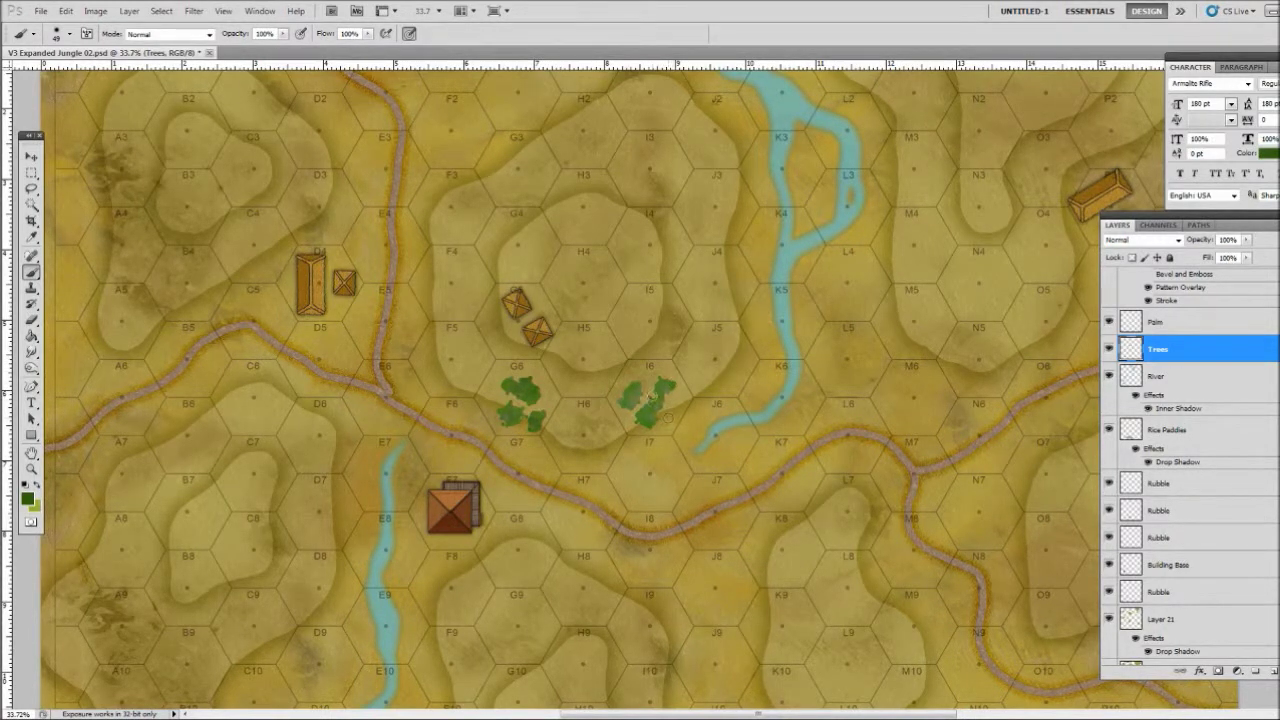
pyautogui.click(492, 396)
pyautogui.moveTo(497, 410); pyautogui.dragTo(498, 376)
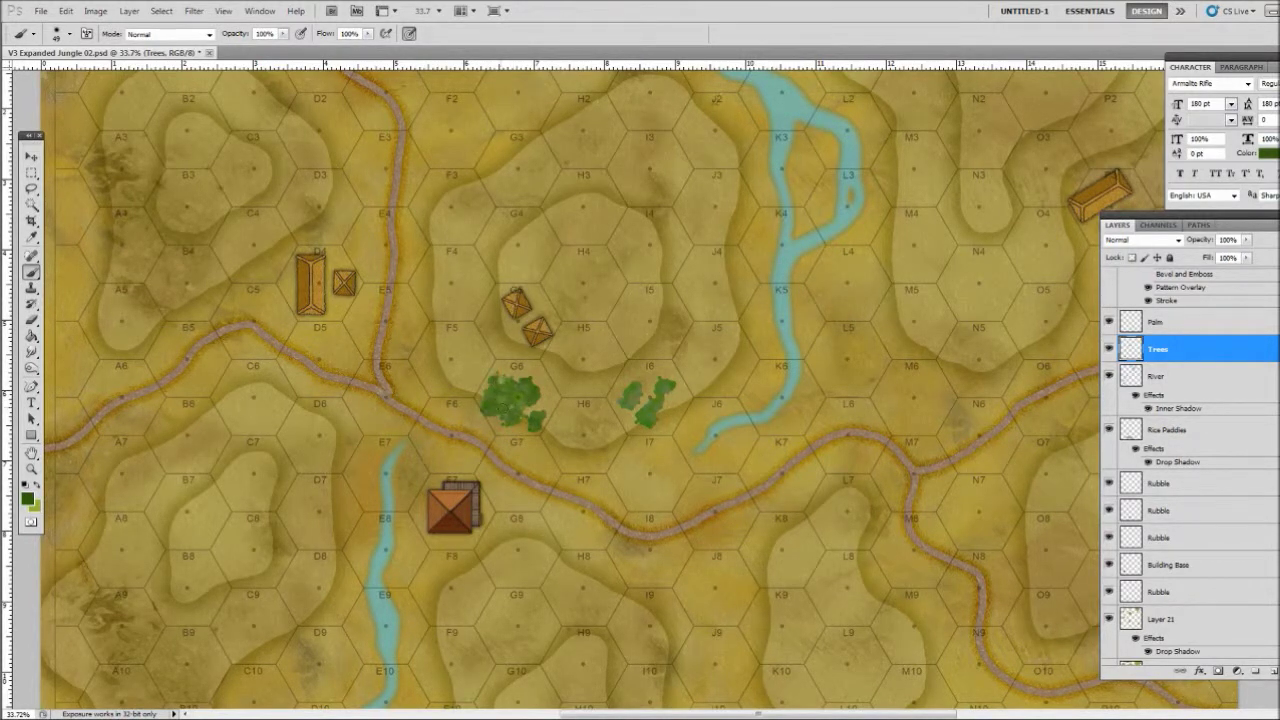
pyautogui.click(505, 417)
# Magnify the map to 100% and examine the foliage detail of the tree clumps in G6 and I6.
pyautogui.press('z')
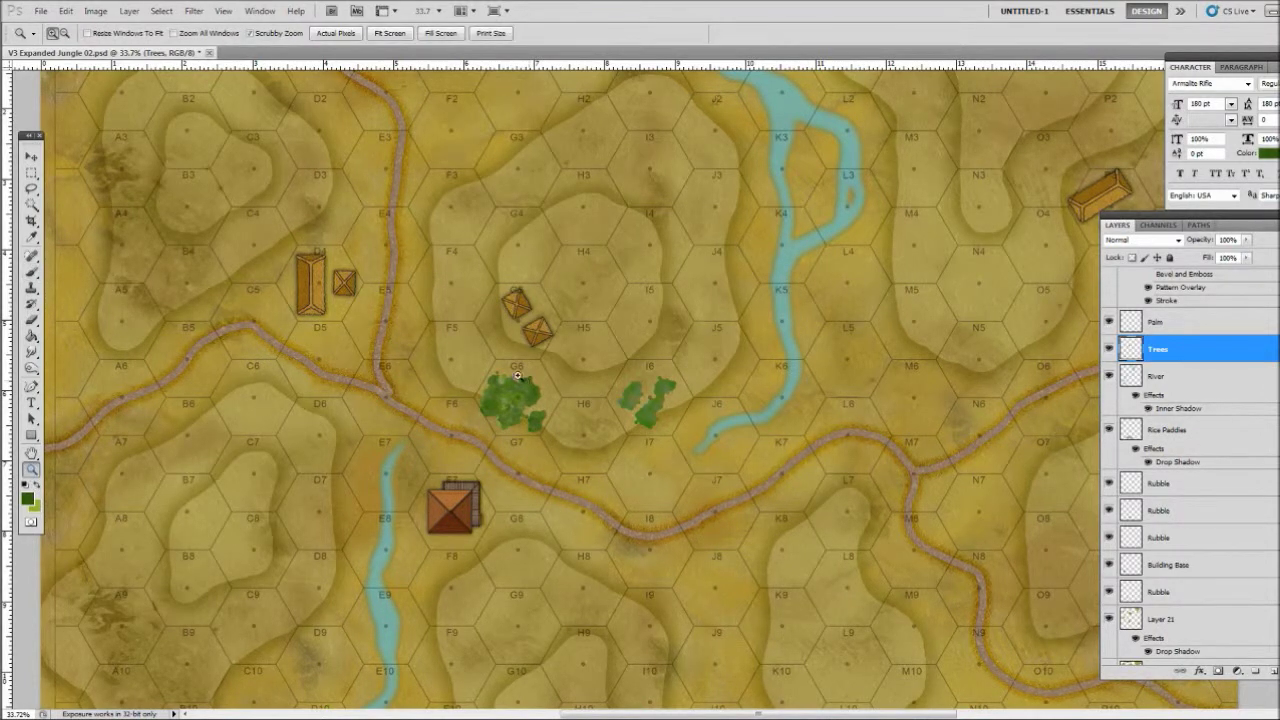
pyautogui.click(518, 400)
pyautogui.click(524, 431)
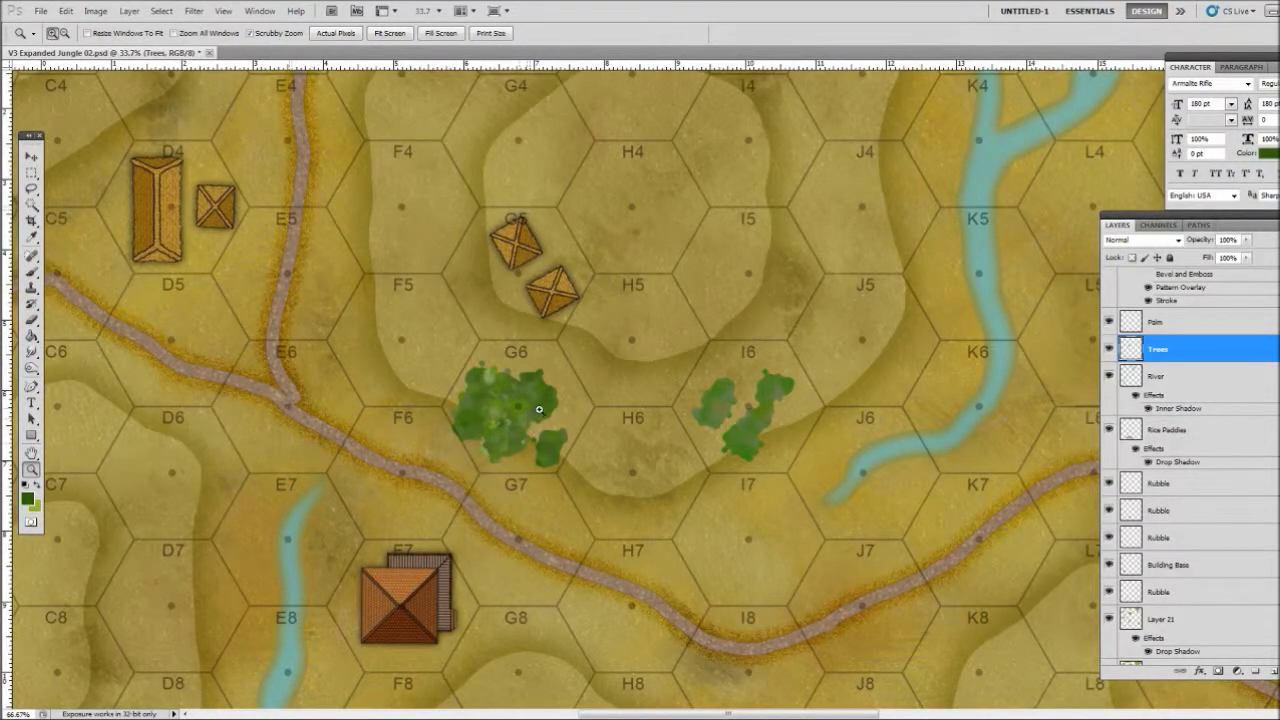
pyautogui.click(530, 423)
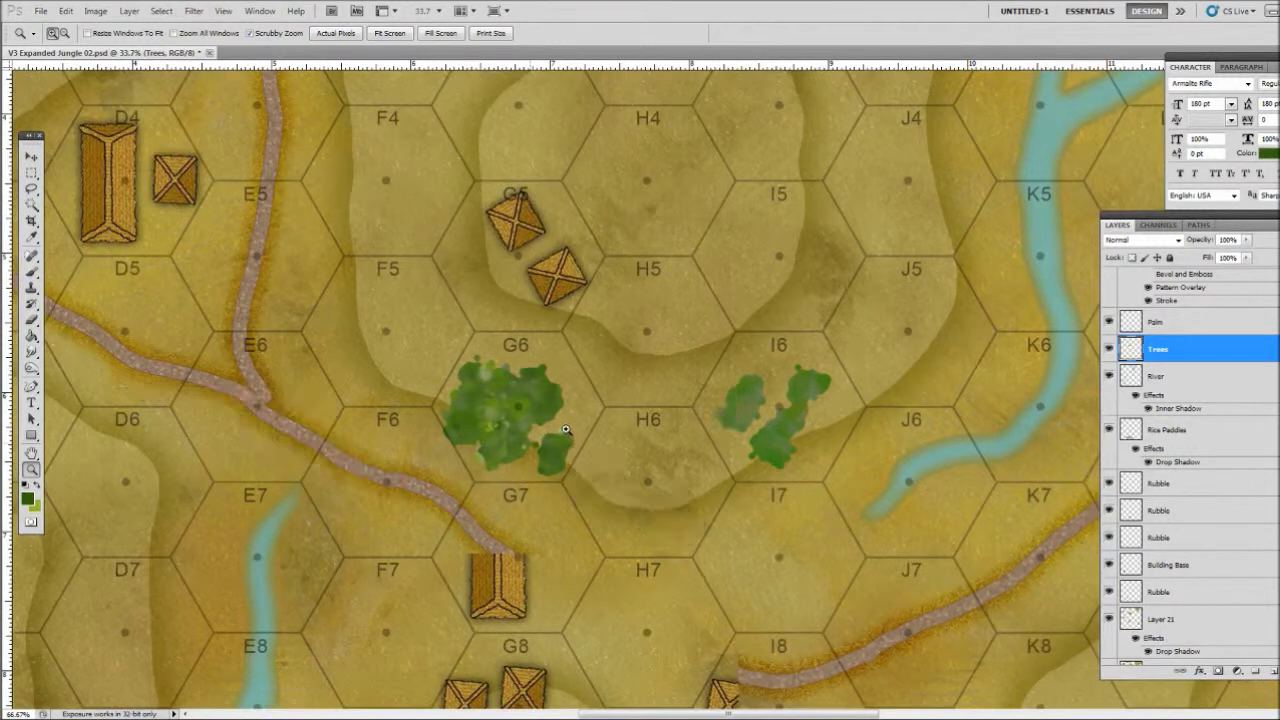
pyautogui.doubleClick(31, 470)
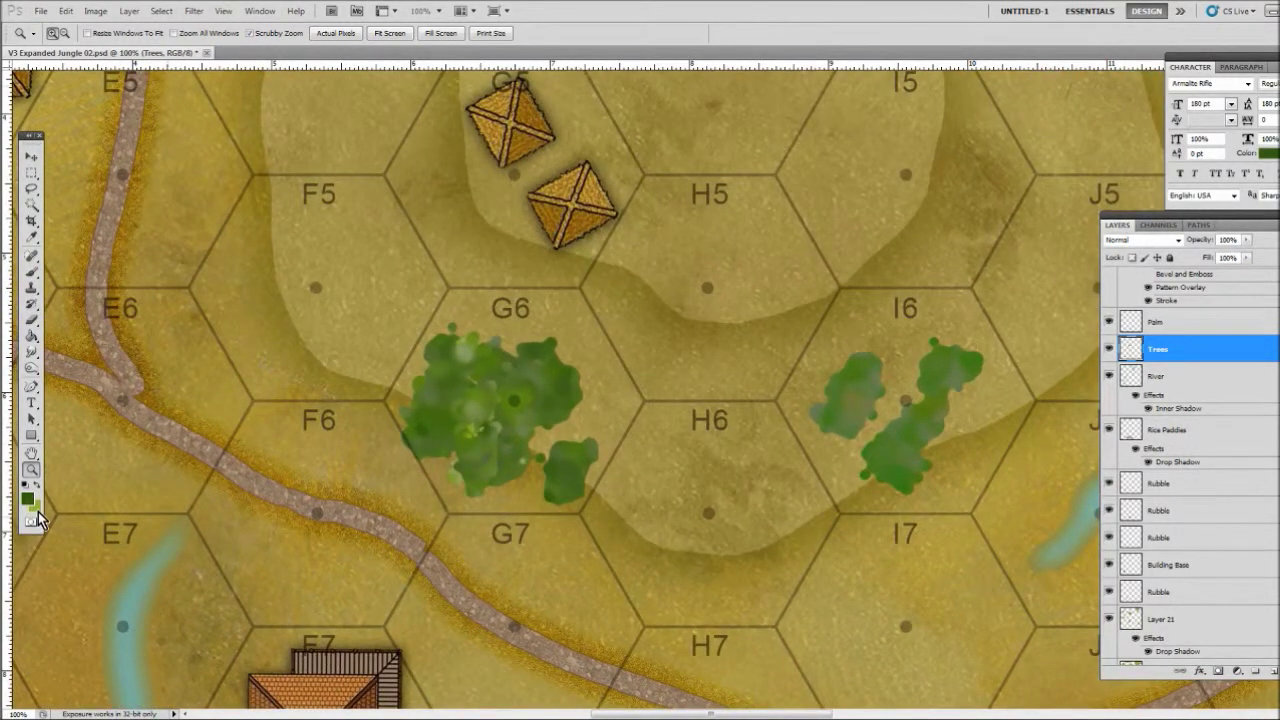
# Paint long vertical test strokes of trees across the road between hexes E6 and F6, down to the stream's upper end.
pyautogui.click(31, 271)
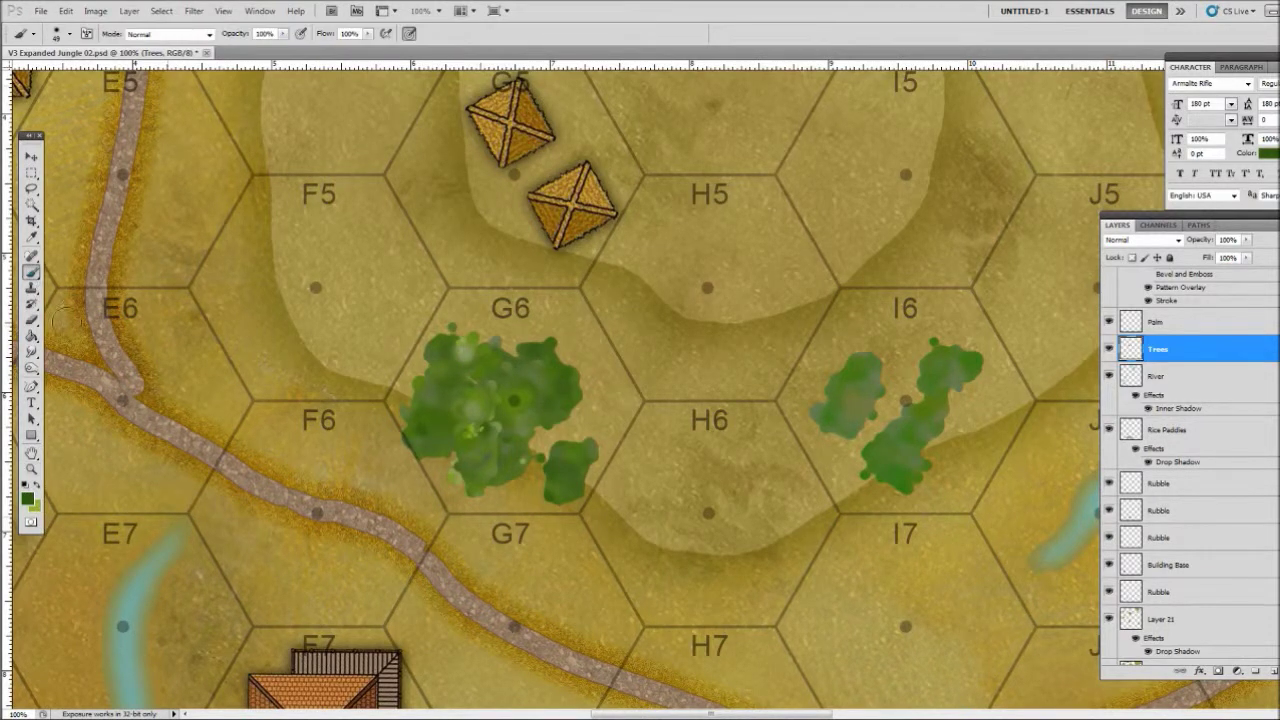
pyautogui.moveTo(288, 245)
pyautogui.mouseDown()
pyautogui.moveTo(278, 602)
pyautogui.moveTo(255, 257)
pyautogui.moveTo(230, 410)
pyautogui.moveTo(230, 583)
pyautogui.moveTo(248, 610)
pyautogui.moveTo(228, 267)
pyautogui.moveTo(205, 563)
pyautogui.moveTo(215, 612)
pyautogui.moveTo(192, 525)
pyautogui.moveTo(185, 460)
pyautogui.moveTo(207, 355)
pyautogui.moveTo(208, 251)
pyautogui.moveTo(195, 260)
pyautogui.moveTo(200, 570)
pyautogui.moveTo(160, 637)
pyautogui.moveTo(185, 340)
pyautogui.moveTo(165, 385)
pyautogui.moveTo(172, 270)
pyautogui.moveTo(152, 275)
pyautogui.moveTo(153, 557)
pyautogui.moveTo(166, 620)
pyautogui.moveTo(205, 245)
pyautogui.moveTo(195, 600)
pyautogui.moveTo(187, 388)
pyautogui.moveTo(208, 265)
pyautogui.moveTo(195, 430)
pyautogui.moveTo(222, 590)
pyautogui.moveTo(246, 310)
pyautogui.moveTo(260, 316)
pyautogui.moveTo(265, 364)
pyautogui.mouseUp()
pyautogui.moveTo(262, 442)
pyautogui.mouseDown()
pyautogui.moveTo(254, 588)
pyautogui.moveTo(238, 584)
pyautogui.moveTo(220, 495)
pyautogui.moveTo(211, 282)
pyautogui.moveTo(183, 593)
pyautogui.moveTo(180, 320)
pyautogui.moveTo(192, 290)
pyautogui.moveTo(231, 278)
pyautogui.moveTo(251, 308)
pyautogui.moveTo(260, 453)
pyautogui.moveTo(255, 502)
pyautogui.moveTo(200, 618)
pyautogui.mouseUp()
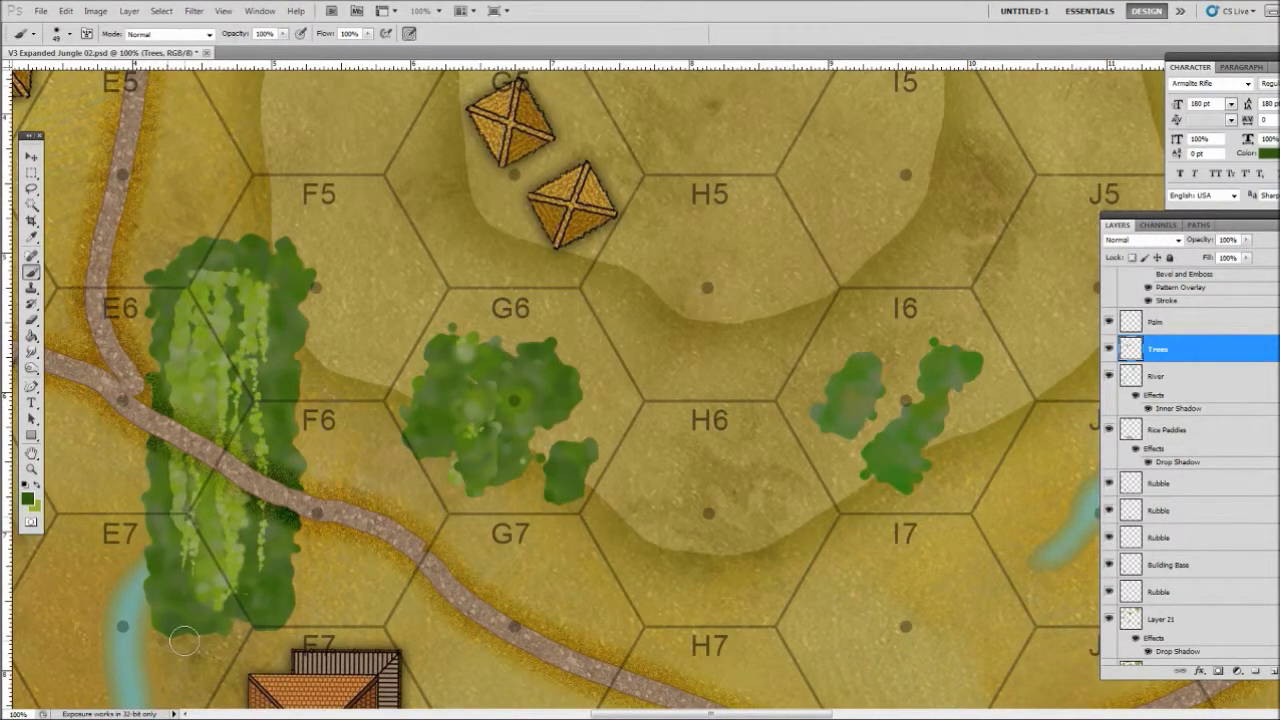
# Lasso the test tree strokes across the road, delete them and clear the selection.
pyautogui.click(31, 188)
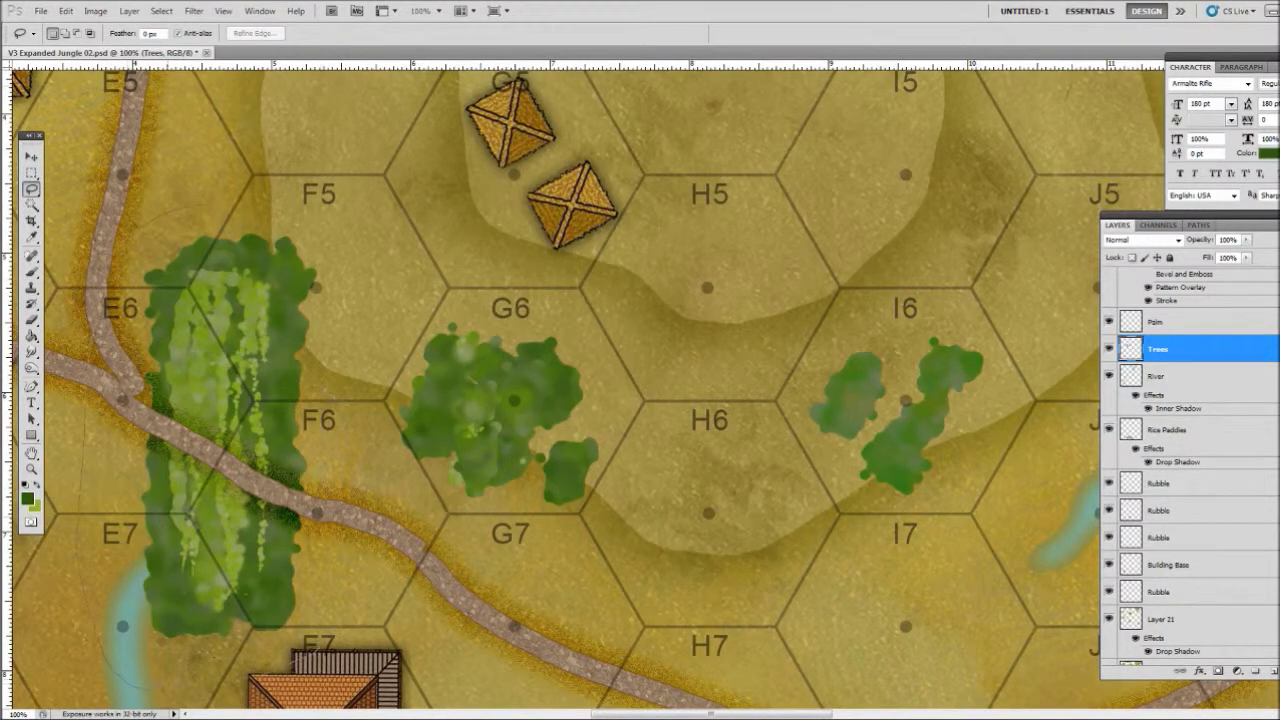
pyautogui.moveTo(240, 187)
pyautogui.mouseDown()
pyautogui.moveTo(140, 688)
pyautogui.moveTo(219, 190)
pyautogui.mouseUp()
pyautogui.press('Delete')
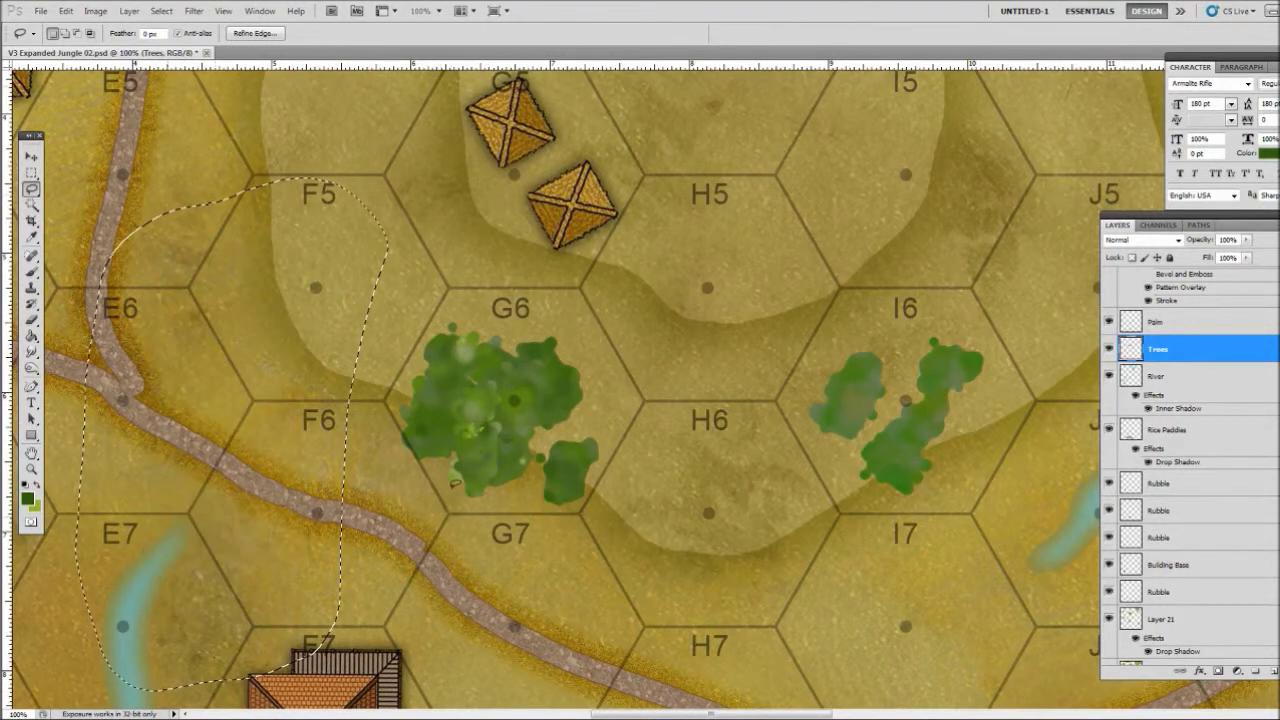
pyautogui.click(40, 173)
pyautogui.hotkey('ctrl', 'd')
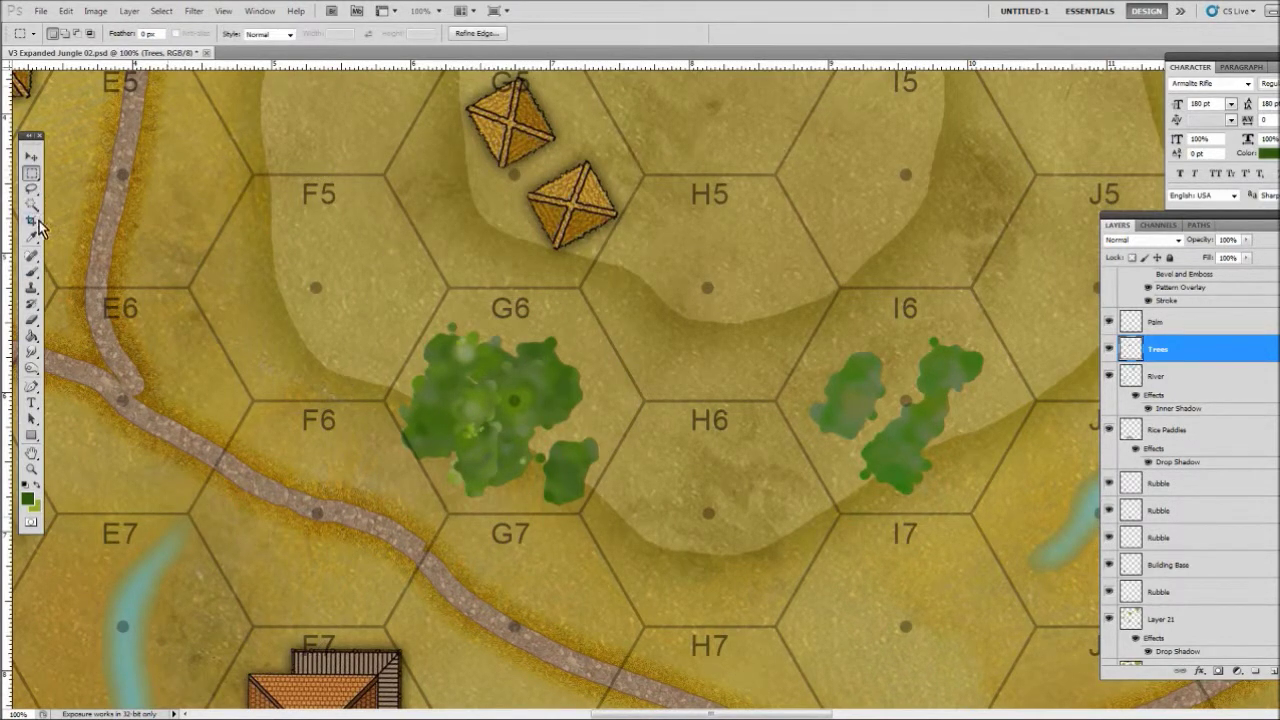
# Add lighter foliage highlights and extra trees to the clump in hex G6 with short brush strokes.
pyautogui.click(31, 271)
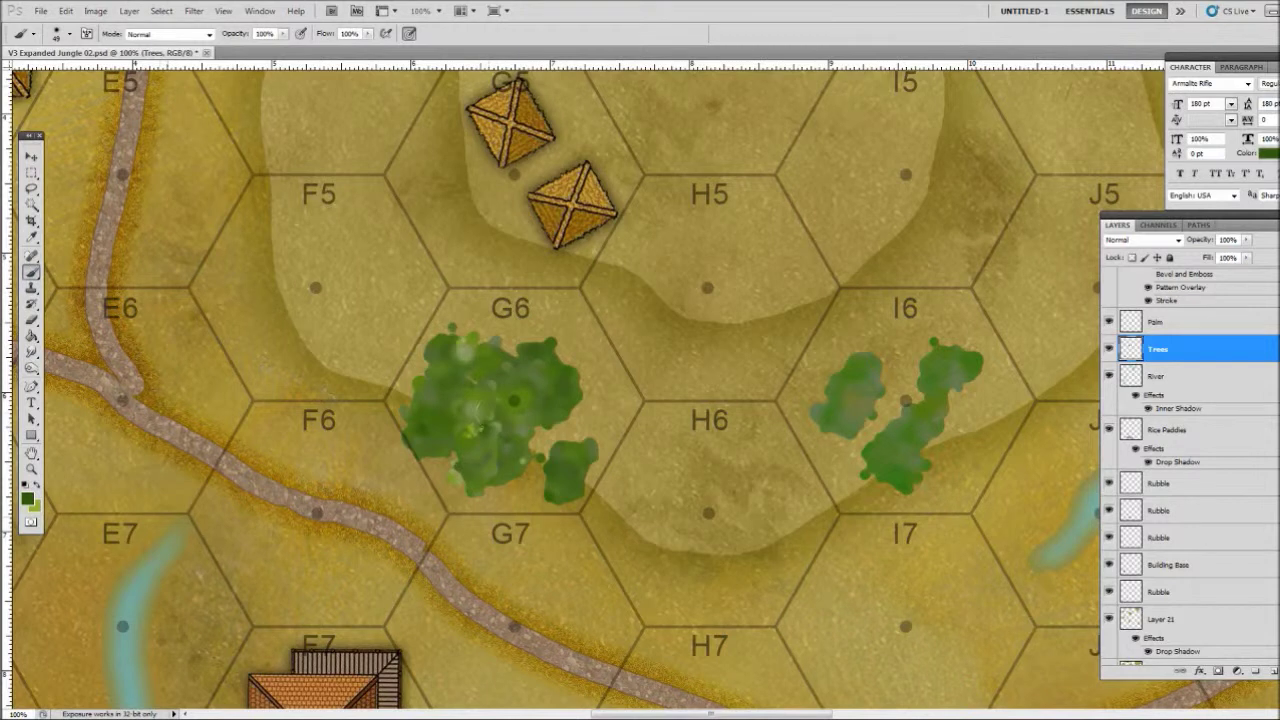
pyautogui.moveTo(517, 393)
pyautogui.mouseDown()
pyautogui.moveTo(514, 423)
pyautogui.moveTo(488, 371)
pyautogui.moveTo(452, 368)
pyautogui.mouseUp()
pyautogui.moveTo(529, 449); pyautogui.dragTo(566, 472)
pyautogui.moveTo(579, 348)
pyautogui.mouseDown()
pyautogui.moveTo(596, 368)
pyautogui.moveTo(556, 326)
pyautogui.moveTo(572, 322)
pyautogui.moveTo(594, 352)
pyautogui.moveTo(540, 322)
pyautogui.moveTo(576, 338)
pyautogui.moveTo(562, 326)
pyautogui.moveTo(524, 326)
pyautogui.mouseUp()
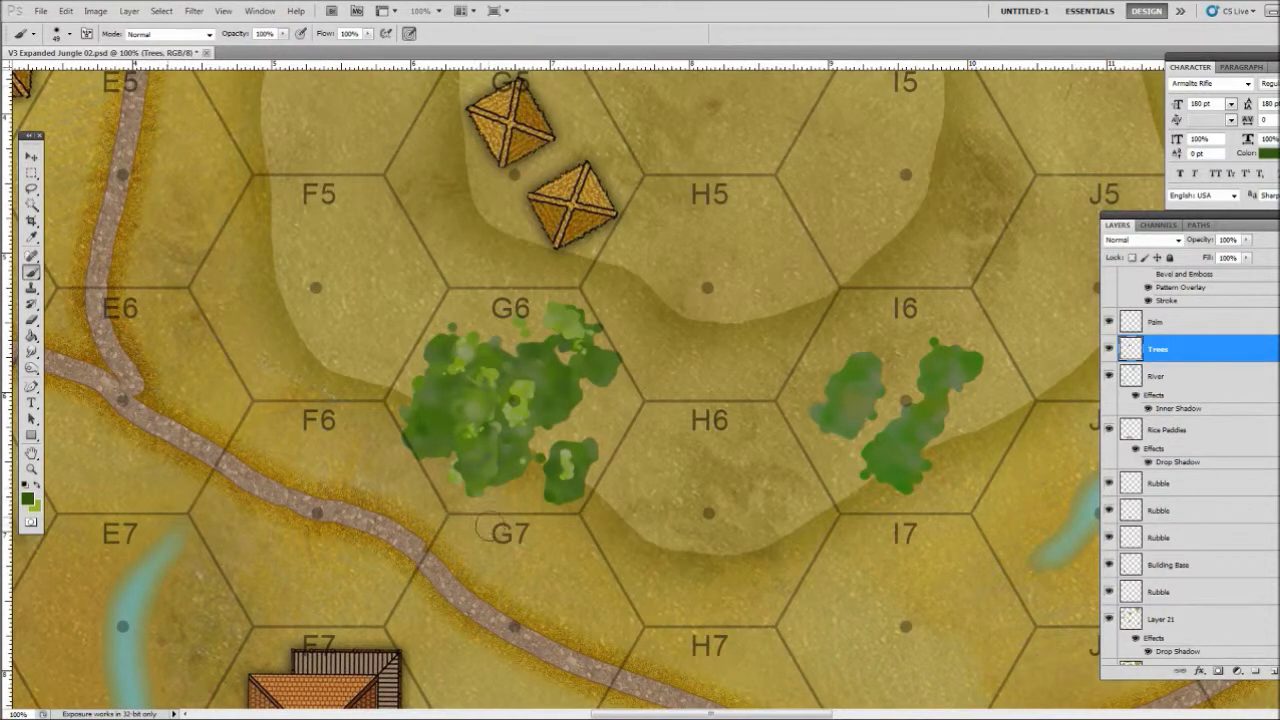
# Fill hex I6 with a rounded tree clump, dark green at the edges and light green in the middle.
pyautogui.moveTo(901, 357)
pyautogui.mouseDown()
pyautogui.moveTo(929, 396)
pyautogui.moveTo(921, 426)
pyautogui.moveTo(907, 428)
pyautogui.moveTo(893, 385)
pyautogui.moveTo(895, 424)
pyautogui.mouseUp()
pyautogui.moveTo(878, 462)
pyautogui.mouseDown()
pyautogui.moveTo(825, 400)
pyautogui.moveTo(860, 320)
pyautogui.moveTo(928, 370)
pyautogui.moveTo(905, 345)
pyautogui.moveTo(865, 420)
pyautogui.moveTo(888, 343)
pyautogui.moveTo(931, 463)
pyautogui.mouseUp()
pyautogui.moveTo(958, 395)
pyautogui.mouseDown()
pyautogui.moveTo(981, 450)
pyautogui.moveTo(985, 375)
pyautogui.moveTo(935, 300)
pyautogui.mouseUp()
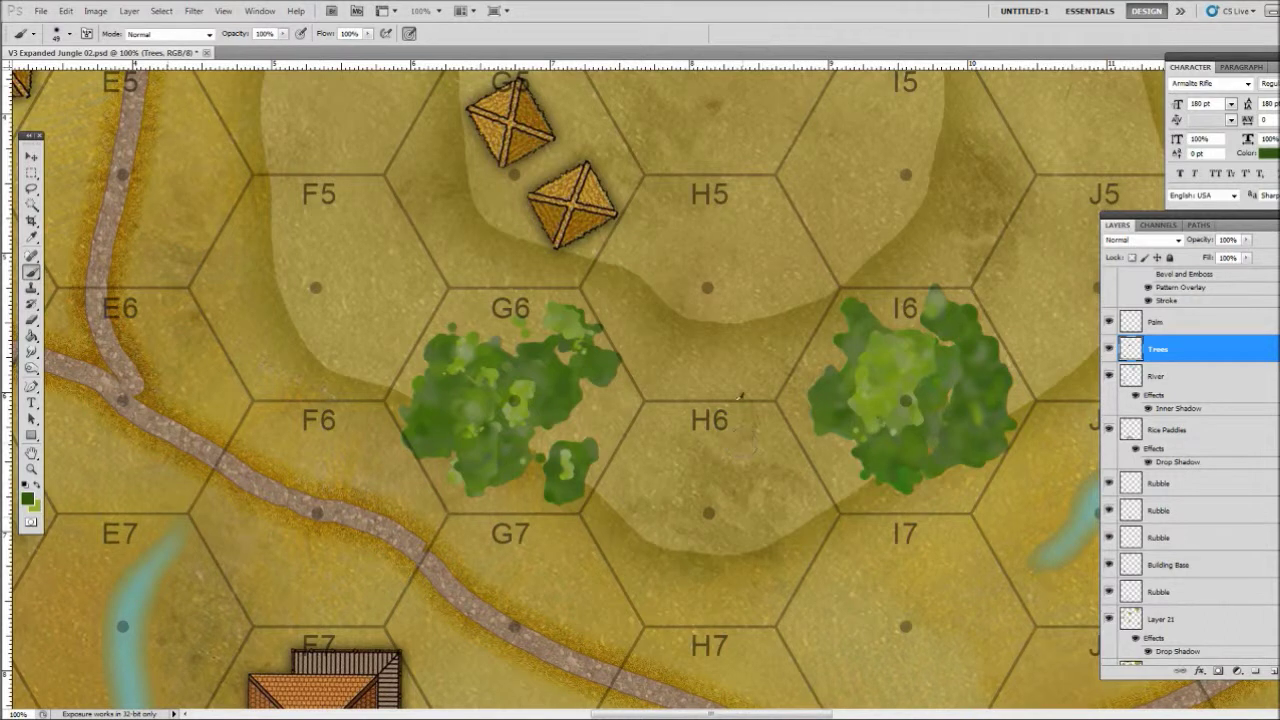
pyautogui.scroll(-5, 740, 396)
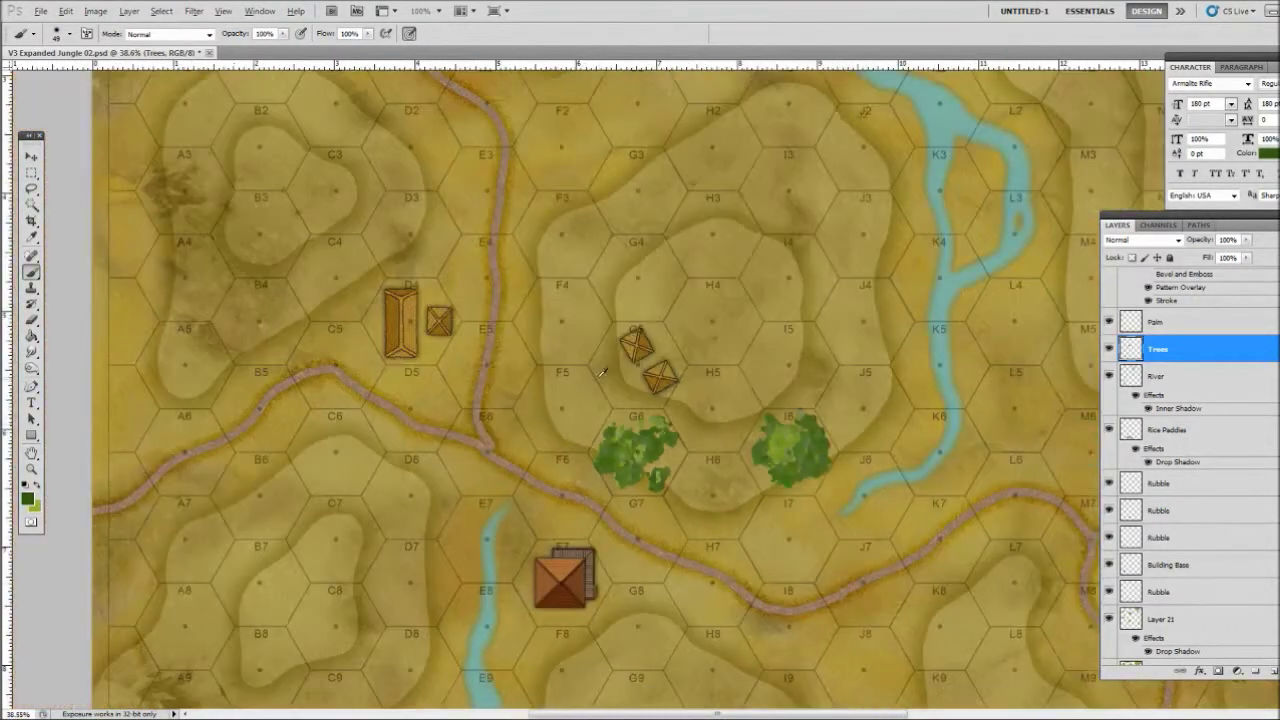
pyautogui.scroll(-2, 600, 376)
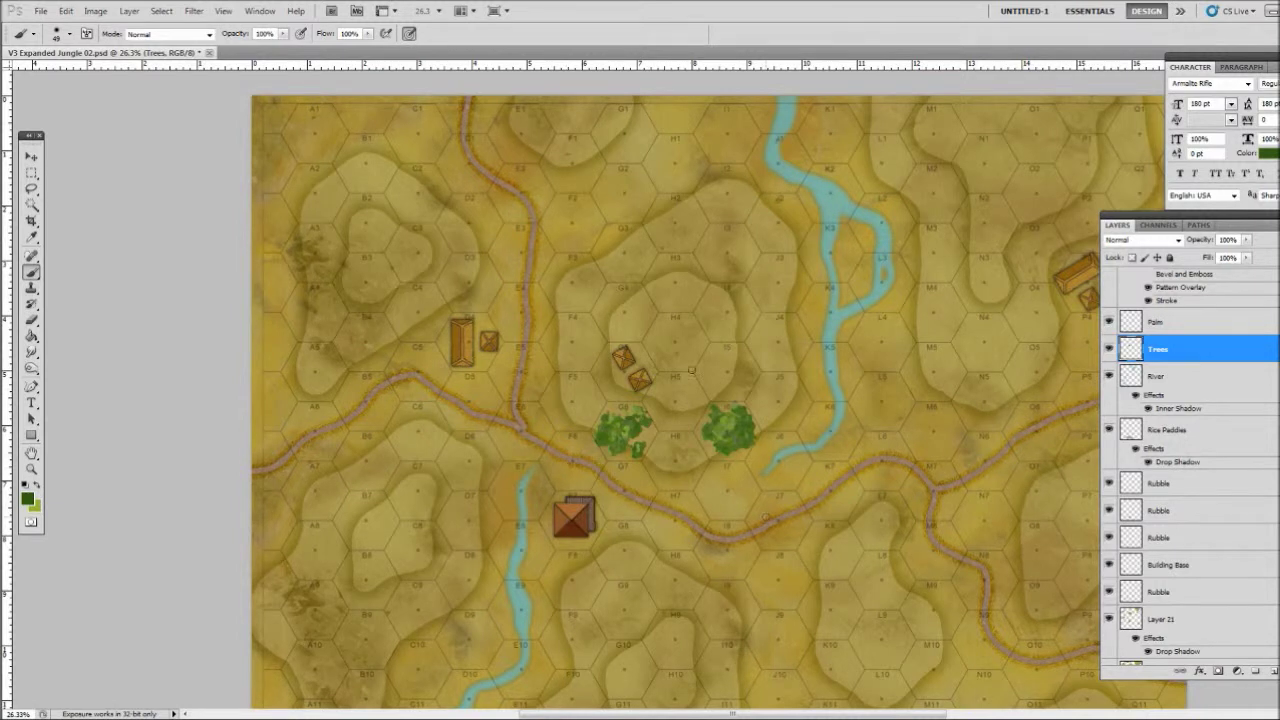
# Paint tree clumps in hexes J9, K9 and K10 beside the hill in the map's lower middle.
pyautogui.scroll(-3, 664, 288)
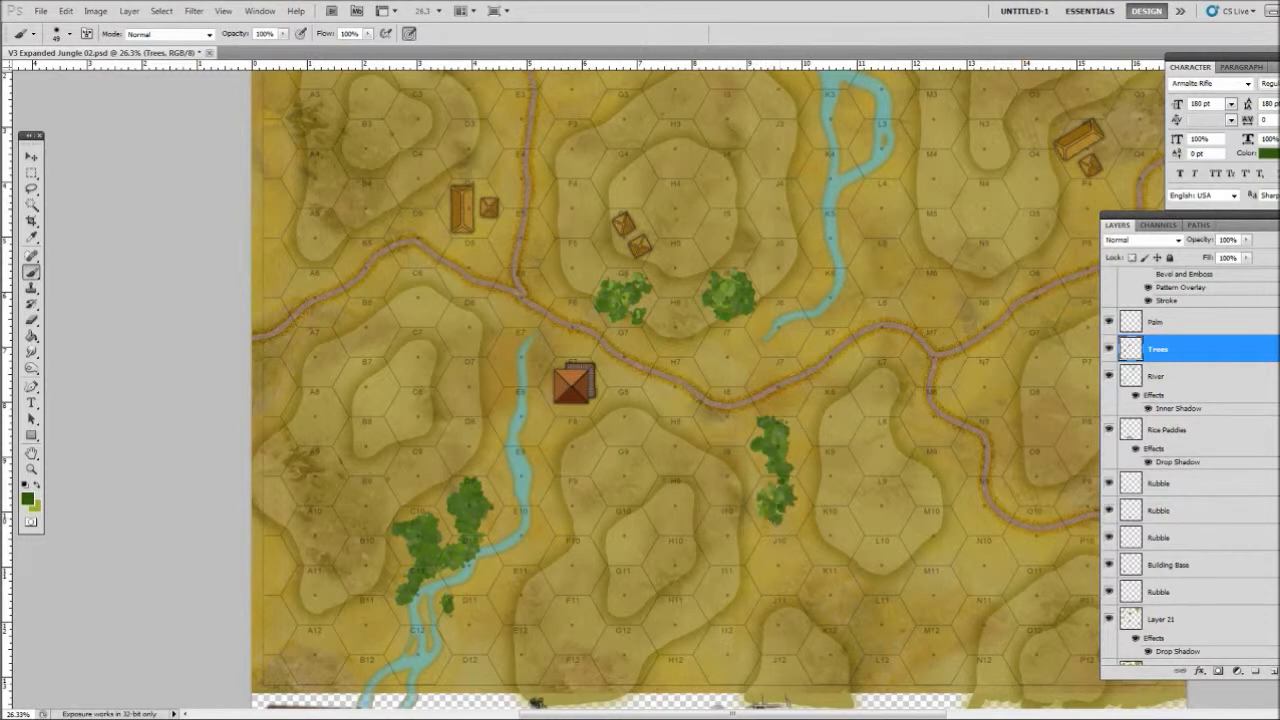
pyautogui.moveTo(757, 510)
pyautogui.mouseDown()
pyautogui.moveTo(771, 494)
pyautogui.moveTo(792, 516)
pyautogui.moveTo(840, 466)
pyautogui.moveTo(832, 458)
pyautogui.moveTo(804, 468)
pyautogui.moveTo(846, 512)
pyautogui.moveTo(822, 540)
pyautogui.moveTo(815, 525)
pyautogui.moveTo(836, 540)
pyautogui.moveTo(836, 518)
pyautogui.moveTo(843, 548)
pyautogui.mouseUp()
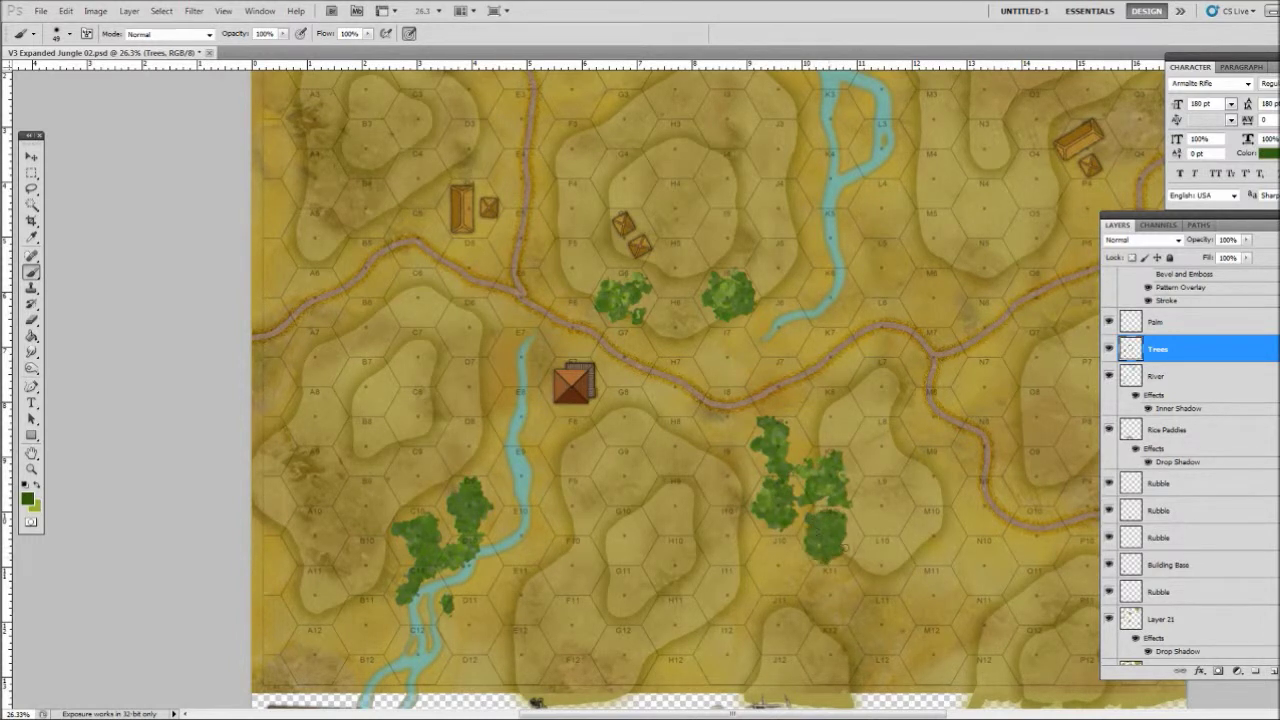
pyautogui.moveTo(832, 489); pyautogui.dragTo(826, 506)
# Zoom in on the tree clumps around J9 and K10 and lower the Trees layer's opacity to about 75%.
pyautogui.click(1246, 240)
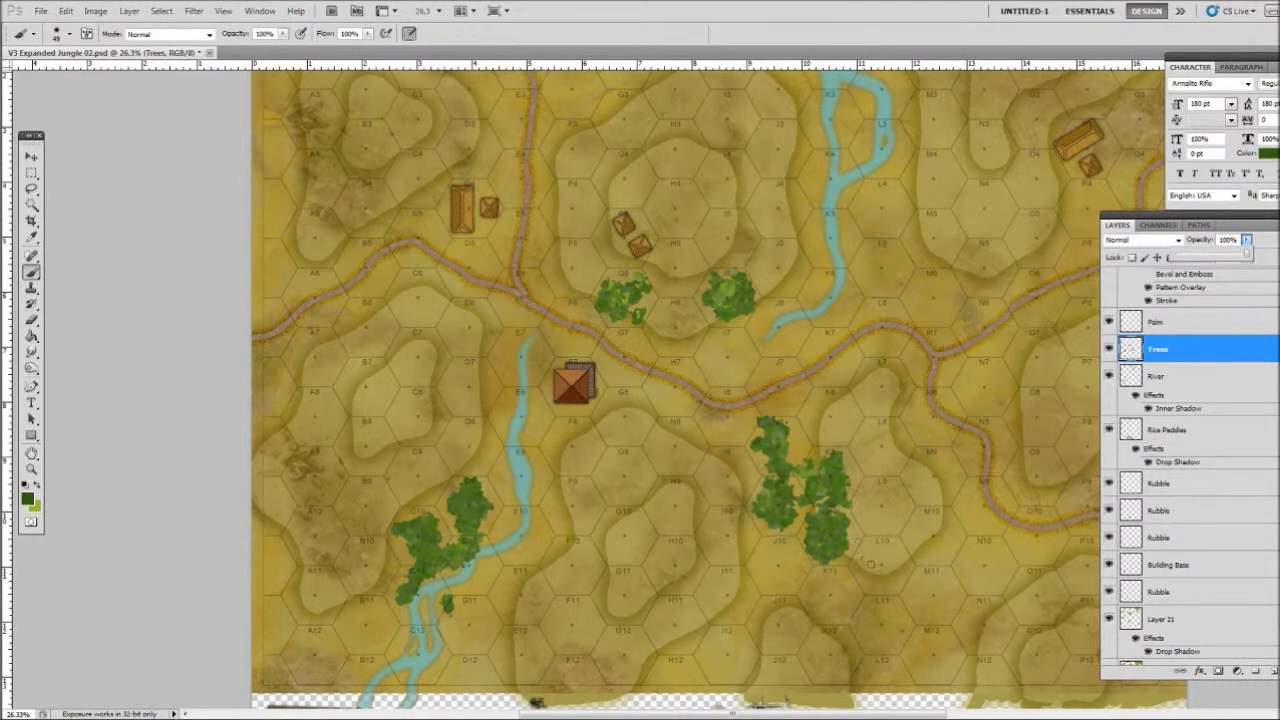
pyautogui.click(32, 469)
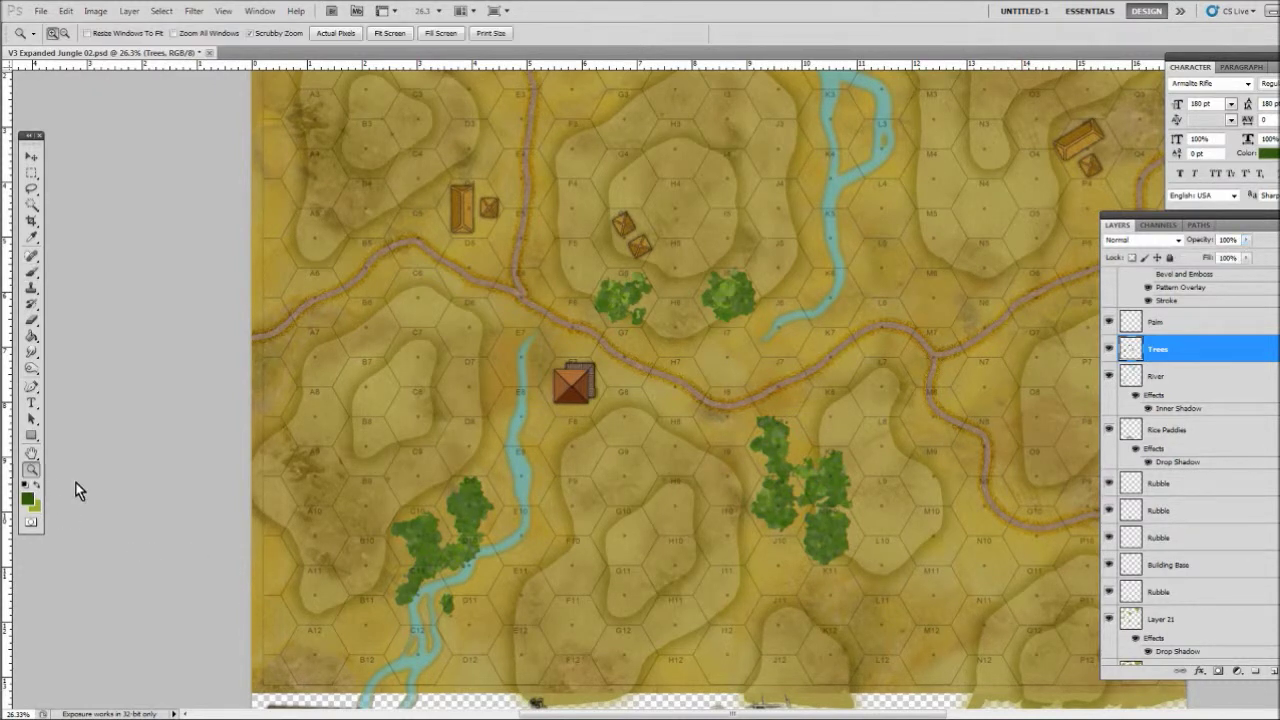
pyautogui.moveTo(744, 459); pyautogui.dragTo(966, 567)
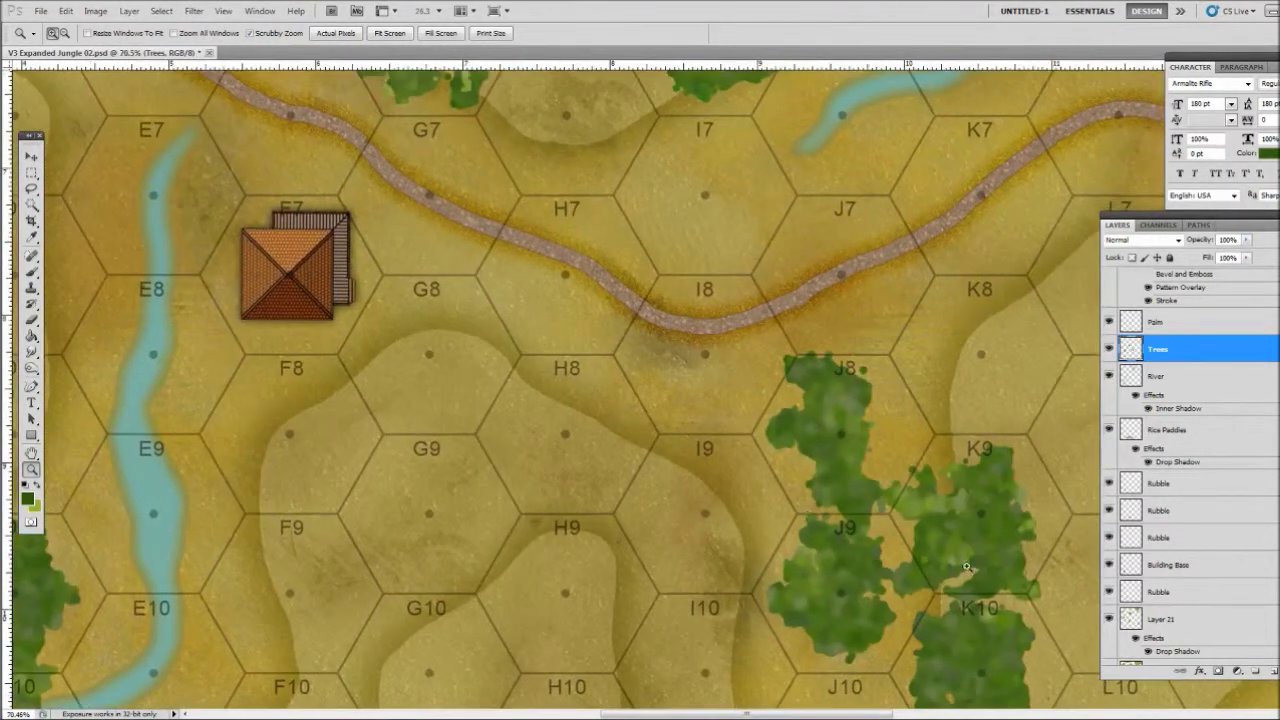
pyautogui.moveTo(850, 714); pyautogui.dragTo(905, 714)
pyautogui.scroll(-3, 726, 380)
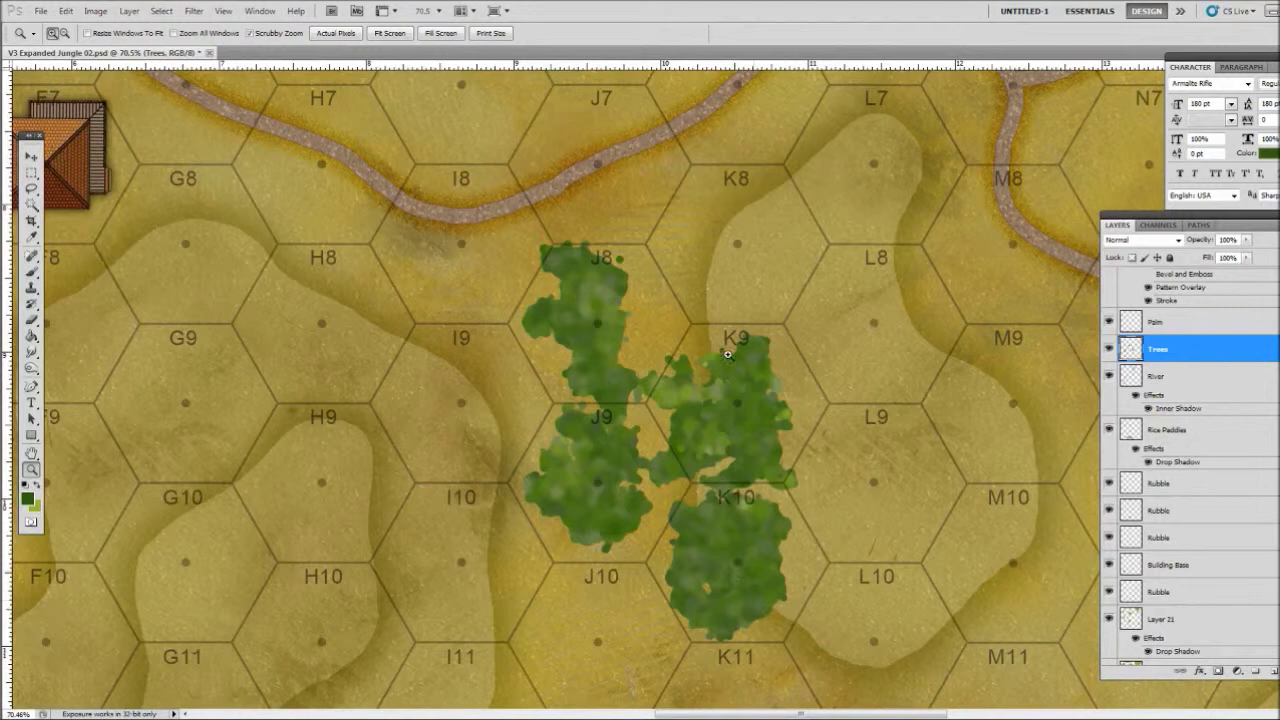
pyautogui.click(1246, 240)
pyautogui.moveTo(1250, 256); pyautogui.dragTo(1228, 257)
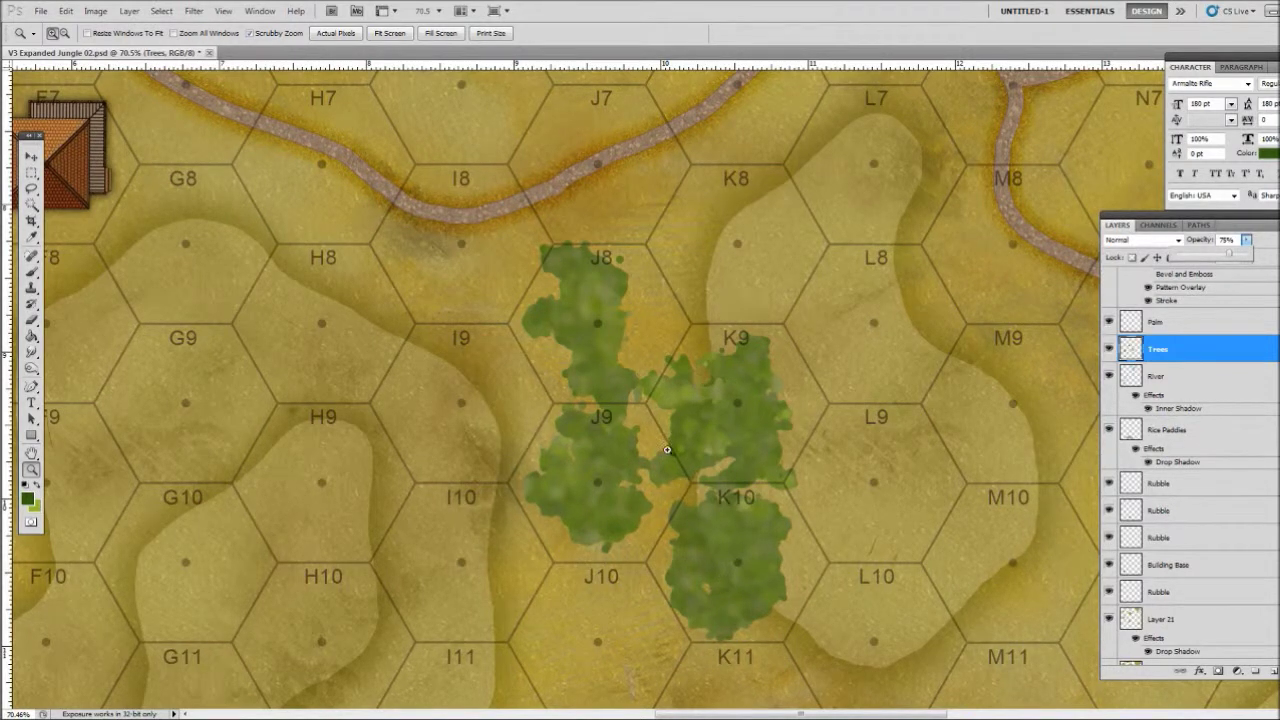
# Paint a rounded tree clump in hex G9 with a chain of trees extending into hex G8.
pyautogui.click(31, 271)
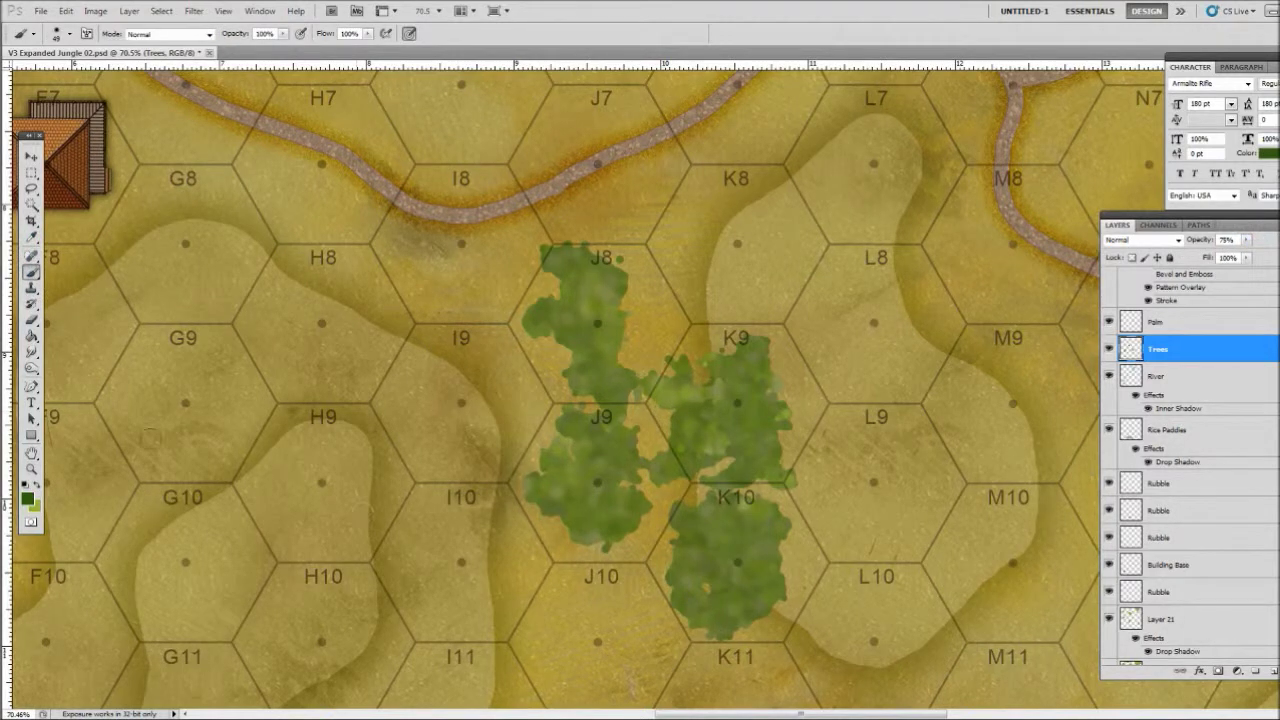
pyautogui.moveTo(186, 421)
pyautogui.mouseDown()
pyautogui.moveTo(153, 385)
pyautogui.moveTo(192, 378)
pyautogui.moveTo(212, 404)
pyautogui.moveTo(204, 424)
pyautogui.moveTo(190, 437)
pyautogui.moveTo(141, 427)
pyautogui.moveTo(148, 410)
pyautogui.moveTo(187, 453)
pyautogui.moveTo(212, 440)
pyautogui.moveTo(195, 362)
pyautogui.moveTo(232, 420)
pyautogui.moveTo(212, 360)
pyautogui.moveTo(177, 365)
pyautogui.moveTo(210, 300)
pyautogui.moveTo(172, 295)
pyautogui.moveTo(179, 261)
pyautogui.moveTo(205, 245)
pyautogui.moveTo(180, 237)
pyautogui.moveTo(210, 234)
pyautogui.moveTo(237, 253)
pyautogui.moveTo(150, 207)
pyautogui.moveTo(212, 197)
pyautogui.mouseUp()
# Erase trees along the hill's slope edge through hexes K9 and K10 with the 29 px eraser brush.
pyautogui.press('e')
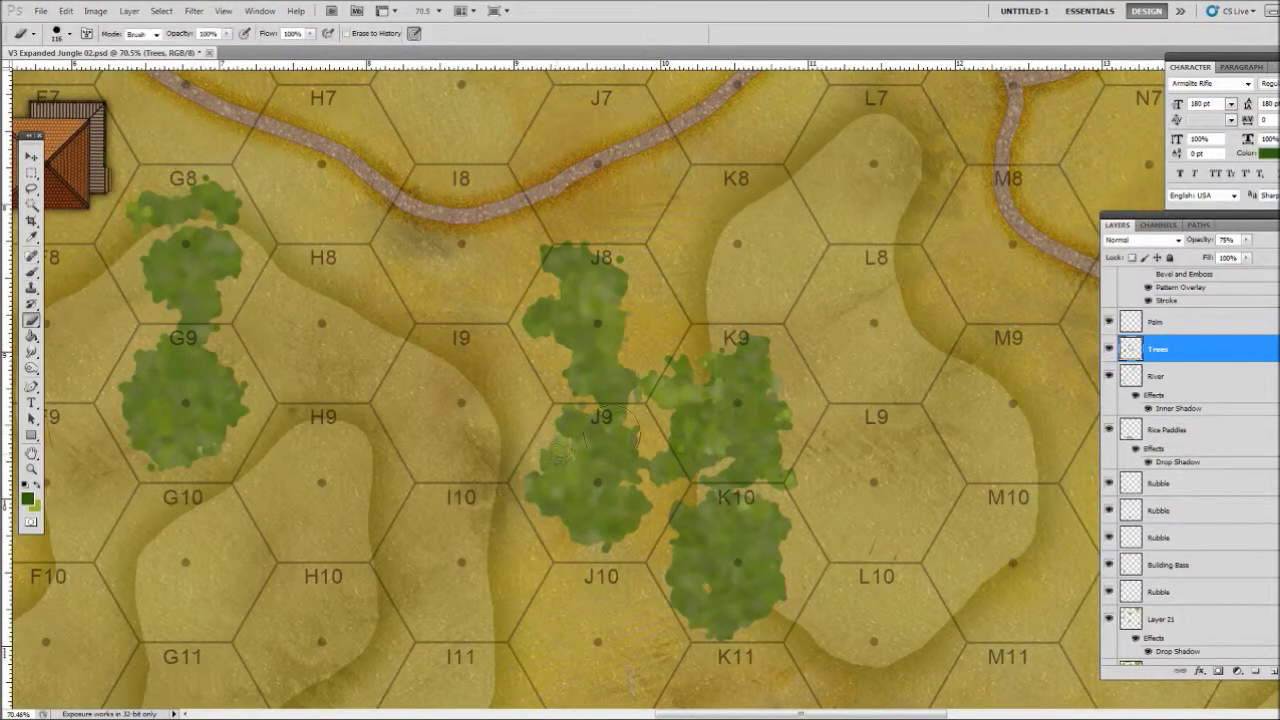
pyautogui.click(68, 30)
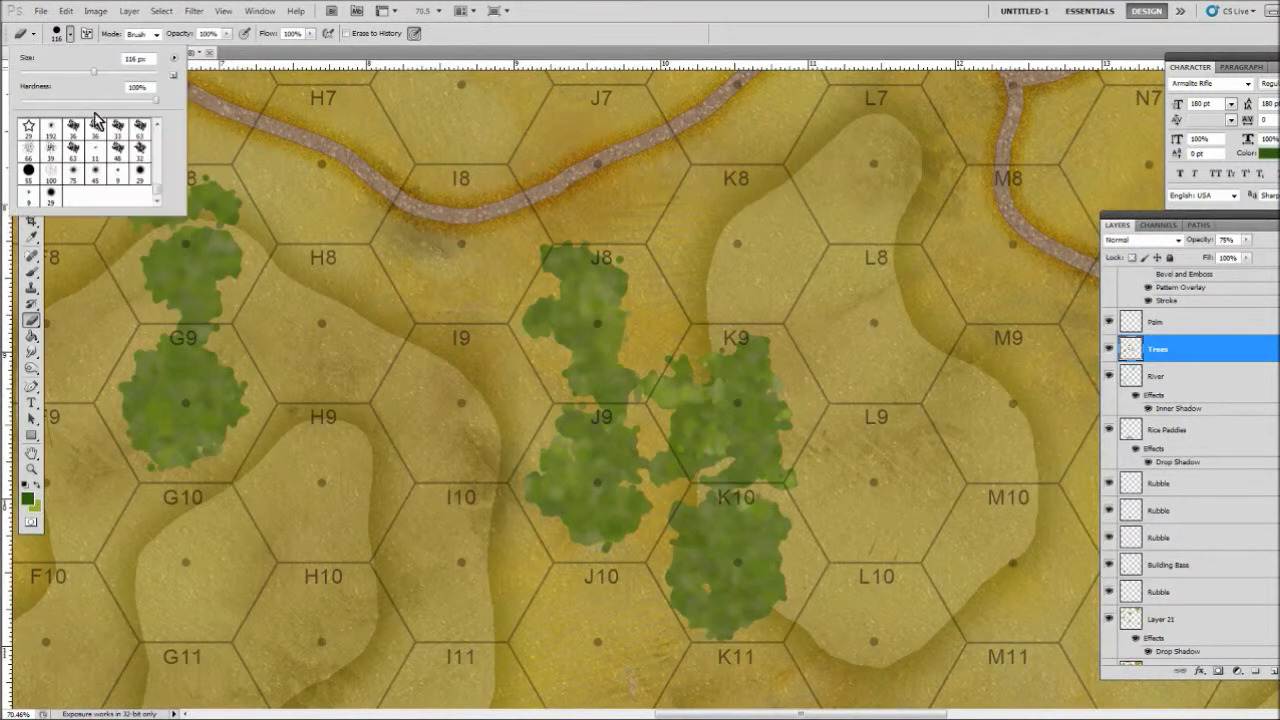
pyautogui.press('Return')
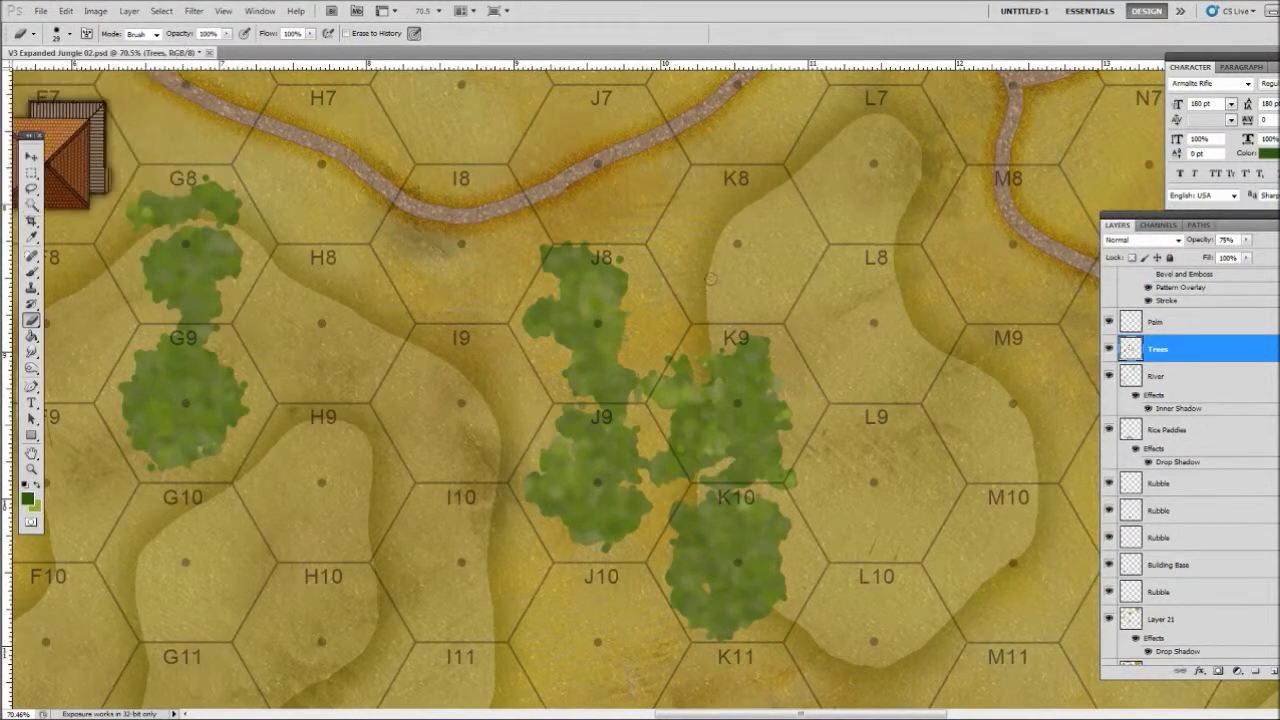
pyautogui.moveTo(669, 364)
pyautogui.mouseDown()
pyautogui.moveTo(717, 345)
pyautogui.moveTo(709, 422)
pyautogui.moveTo(702, 373)
pyautogui.mouseUp()
pyautogui.moveTo(703, 482)
pyautogui.mouseDown()
pyautogui.moveTo(696, 518)
pyautogui.moveTo(712, 562)
pyautogui.moveTo(724, 548)
pyautogui.moveTo(706, 506)
pyautogui.mouseUp()
pyautogui.moveTo(805, 628); pyautogui.dragTo(740, 578)
pyautogui.press('b')
pyautogui.press('e')
pyautogui.moveTo(705, 410)
pyautogui.mouseDown()
pyautogui.moveTo(700, 470)
pyautogui.moveTo(716, 422)
pyautogui.moveTo(705, 580)
pyautogui.moveTo(740, 585)
pyautogui.moveTo(694, 553)
pyautogui.mouseUp()
# Repaint trees between hexes J9, K9 and K10 to fill out the foliage outside the hill's slope edge.
pyautogui.press('b')
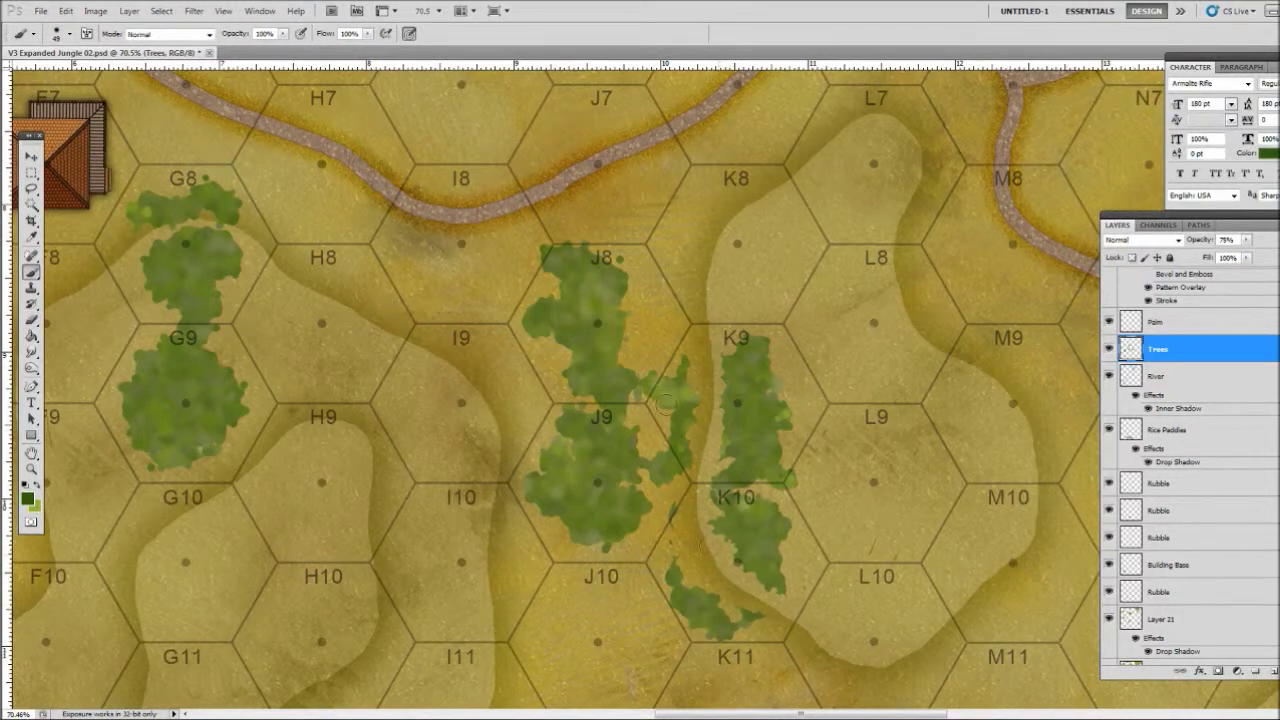
pyautogui.moveTo(658, 420)
pyautogui.mouseDown()
pyautogui.moveTo(647, 448)
pyautogui.moveTo(711, 413)
pyautogui.moveTo(703, 388)
pyautogui.moveTo(676, 385)
pyautogui.moveTo(680, 355)
pyautogui.mouseUp()
pyautogui.moveTo(712, 558)
pyautogui.mouseDown()
pyautogui.moveTo(657, 516)
pyautogui.moveTo(685, 570)
pyautogui.moveTo(715, 578)
pyautogui.moveTo(733, 608)
pyautogui.moveTo(756, 586)
pyautogui.moveTo(705, 577)
pyautogui.moveTo(735, 550)
pyautogui.moveTo(745, 632)
pyautogui.mouseUp()
pyautogui.moveTo(733, 553)
pyautogui.mouseDown()
pyautogui.moveTo(779, 634)
pyautogui.moveTo(762, 622)
pyautogui.moveTo(756, 551)
pyautogui.mouseUp()
pyautogui.moveTo(714, 418); pyautogui.dragTo(716, 356)
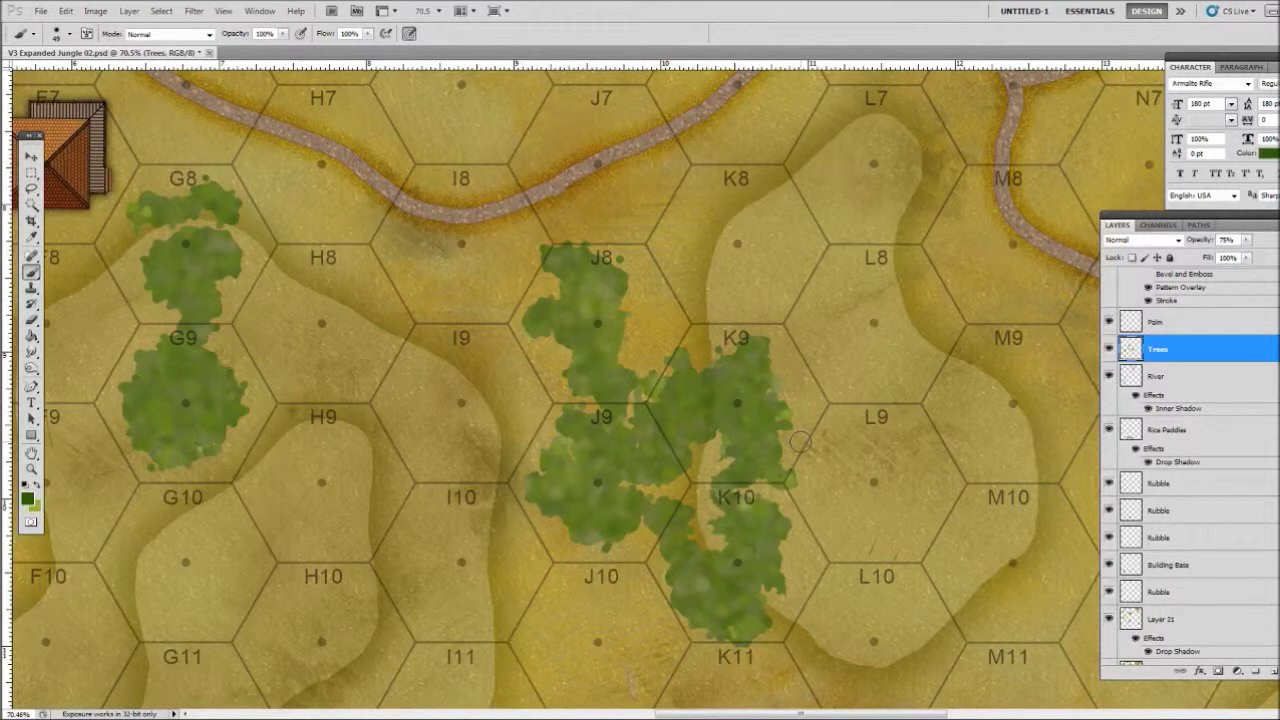
# Paint tree clumps in hex J5 next to the I6 clump and, across the stream, in hexes L5, L6 and M6.
pyautogui.scroll(5, 944, 524)
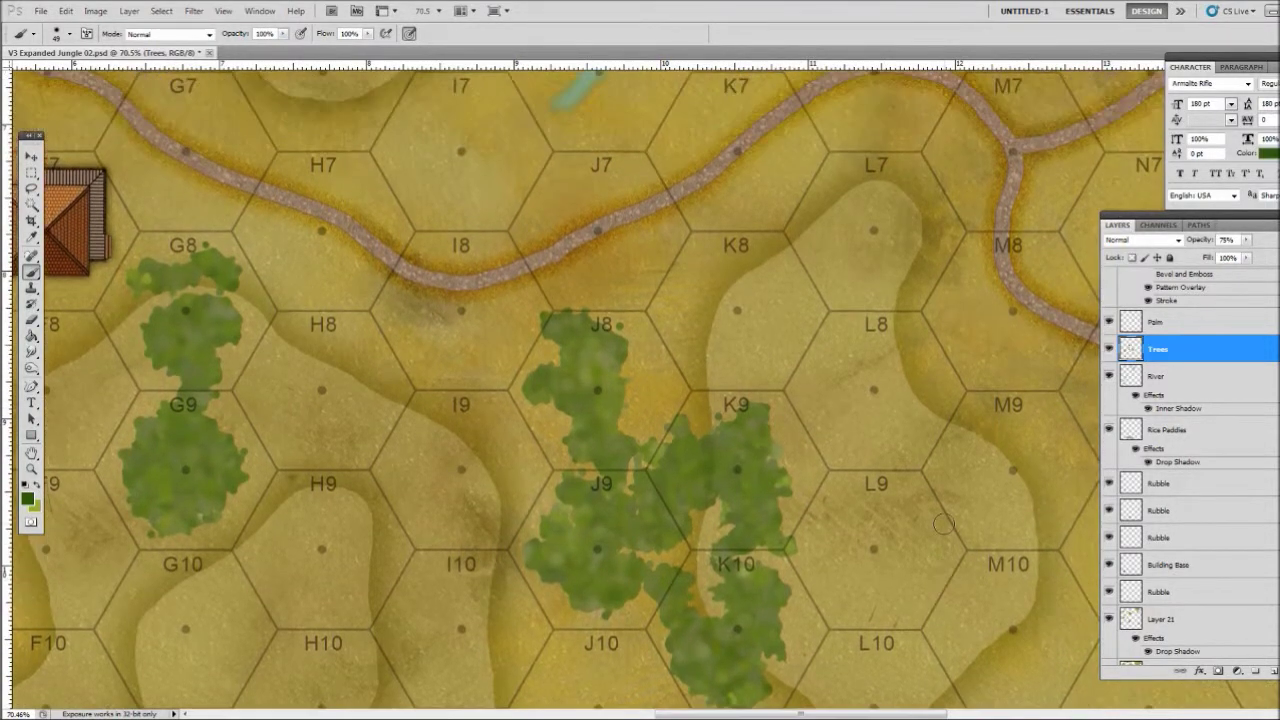
pyautogui.scroll(4, 930, 507)
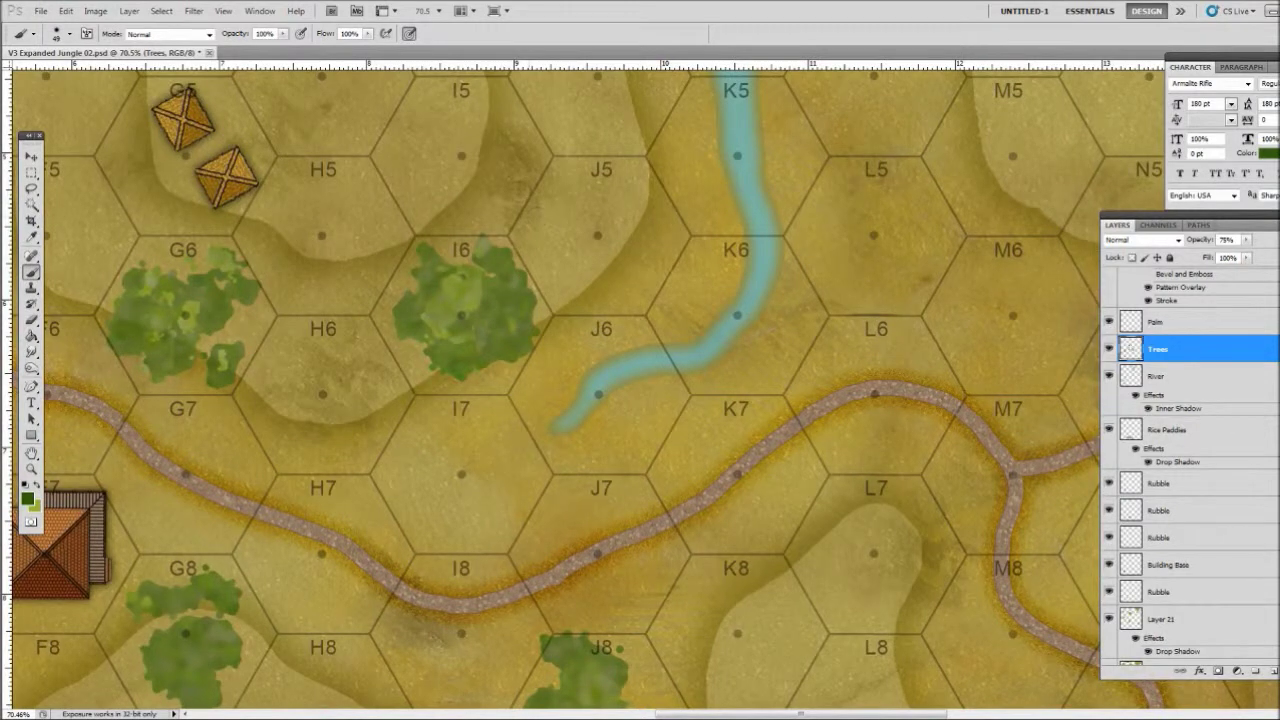
pyautogui.moveTo(600, 185)
pyautogui.mouseDown()
pyautogui.moveTo(535, 250)
pyautogui.moveTo(540, 290)
pyautogui.moveTo(585, 265)
pyautogui.moveTo(610, 201)
pyautogui.moveTo(630, 214)
pyautogui.moveTo(602, 192)
pyautogui.moveTo(590, 252)
pyautogui.mouseUp()
pyautogui.moveTo(593, 204)
pyautogui.mouseDown()
pyautogui.moveTo(571, 248)
pyautogui.moveTo(596, 215)
pyautogui.moveTo(611, 222)
pyautogui.moveTo(601, 232)
pyautogui.moveTo(578, 200)
pyautogui.mouseUp()
pyautogui.moveTo(630, 262)
pyautogui.mouseDown()
pyautogui.moveTo(645, 272)
pyautogui.moveTo(630, 285)
pyautogui.moveTo(620, 275)
pyautogui.mouseUp()
pyautogui.moveTo(650, 226)
pyautogui.mouseDown()
pyautogui.moveTo(640, 270)
pyautogui.moveTo(628, 188)
pyautogui.moveTo(575, 205)
pyautogui.moveTo(565, 180)
pyautogui.mouseUp()
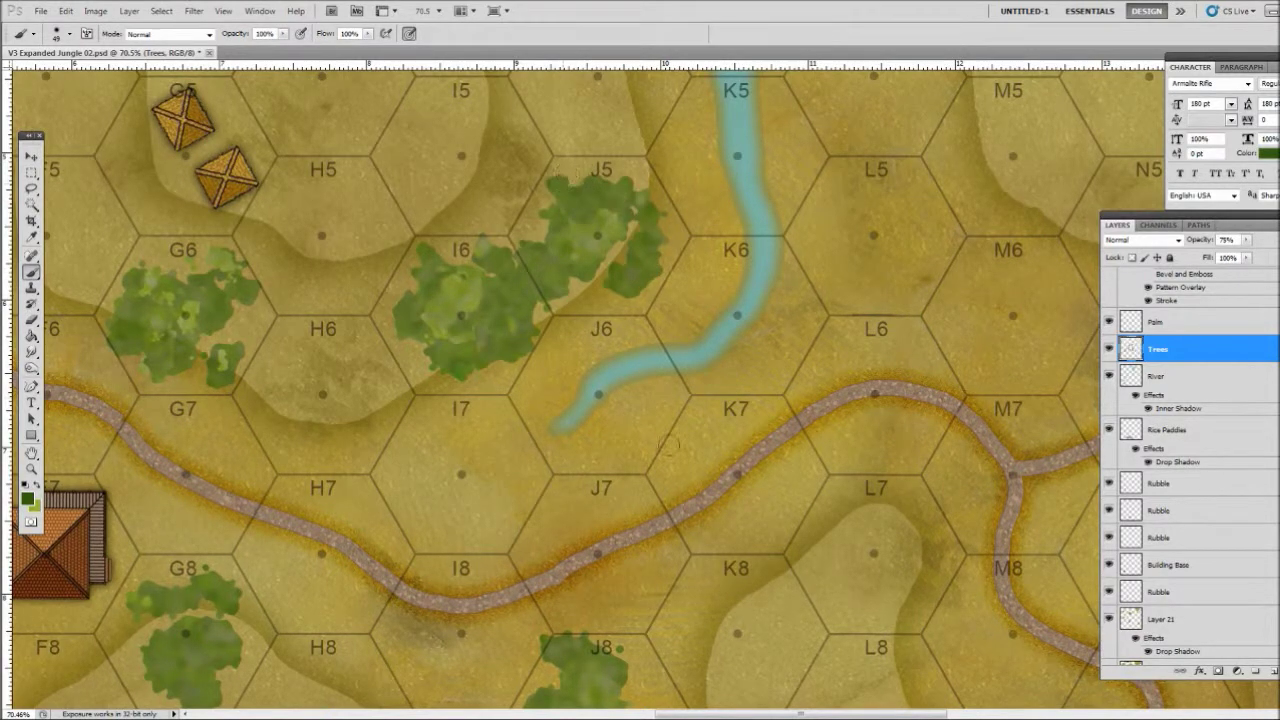
pyautogui.moveTo(895, 196)
pyautogui.mouseDown()
pyautogui.moveTo(864, 243)
pyautogui.moveTo(887, 243)
pyautogui.moveTo(834, 210)
pyautogui.moveTo(826, 240)
pyautogui.moveTo(839, 233)
pyautogui.moveTo(847, 288)
pyautogui.moveTo(884, 252)
pyautogui.moveTo(887, 285)
pyautogui.moveTo(910, 277)
pyautogui.moveTo(912, 257)
pyautogui.moveTo(847, 244)
pyautogui.moveTo(879, 230)
pyautogui.moveTo(806, 606)
pyautogui.mouseUp()
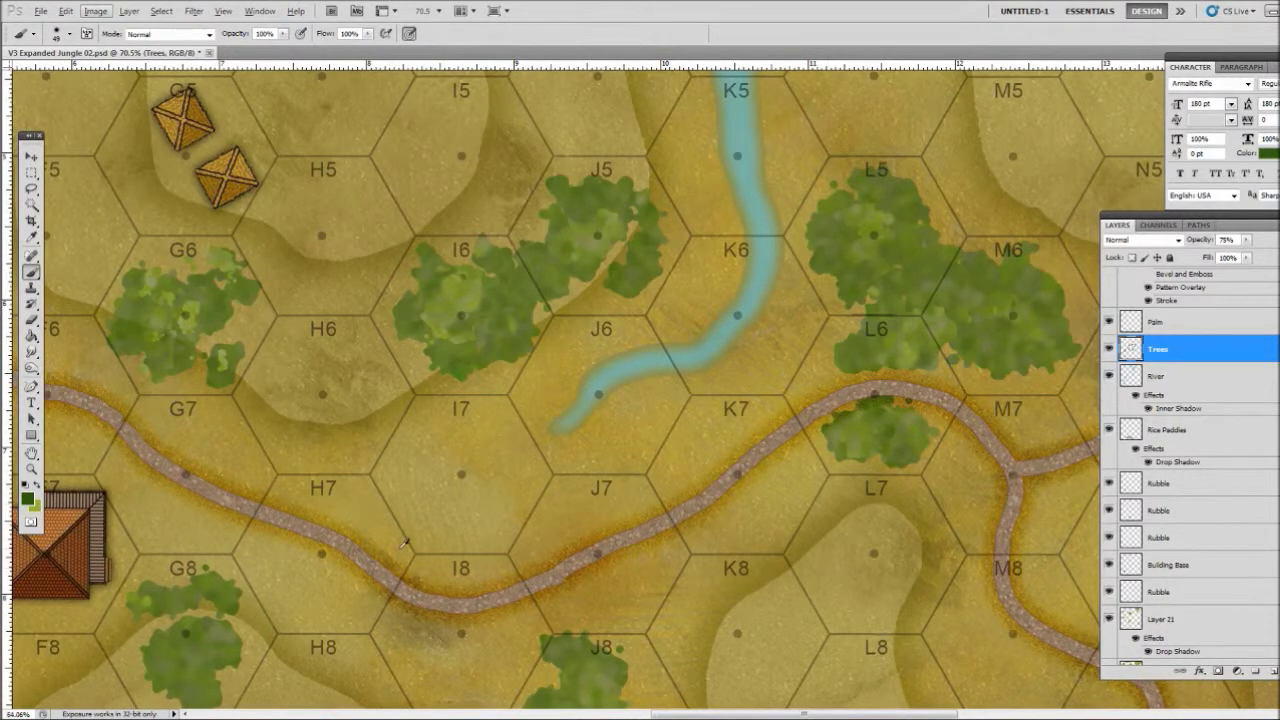
# Paint tree clumps in hexes H4, H3 and I3 on the hill with the two huts.
pyautogui.scroll(-2, 407, 543)
pyautogui.scroll(-8, 407, 543)
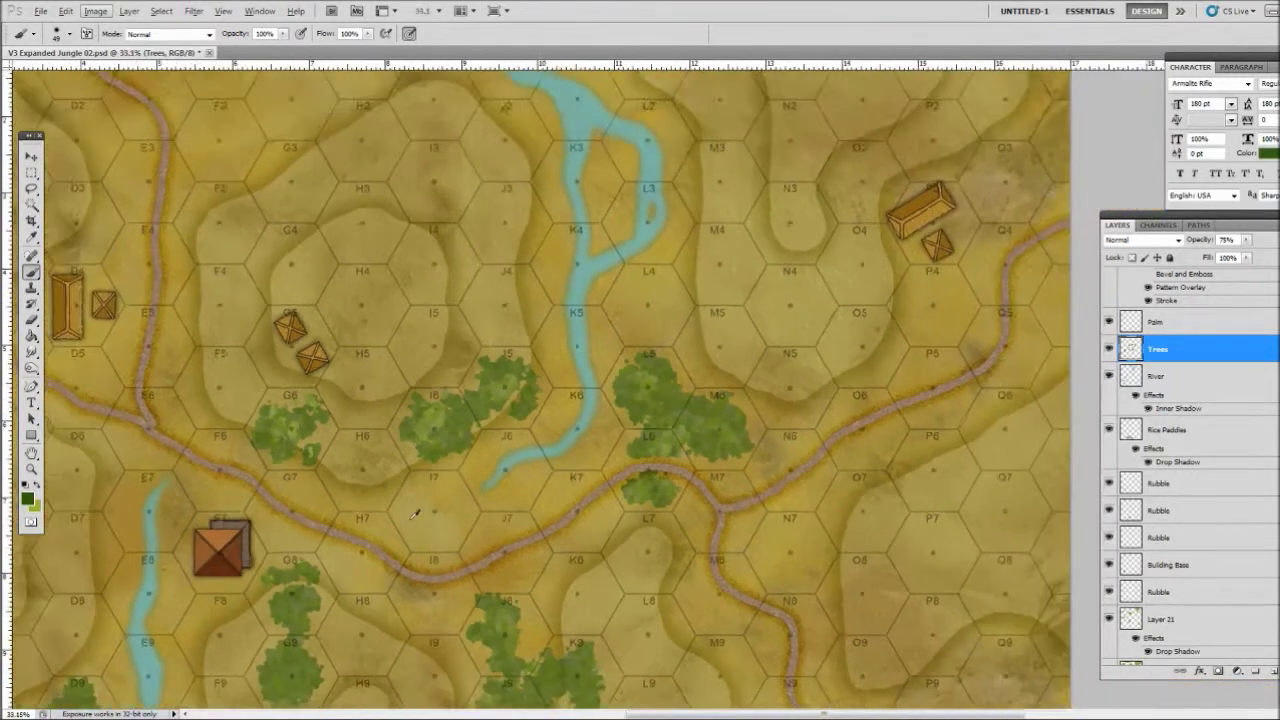
pyautogui.scroll(-1, 419, 519)
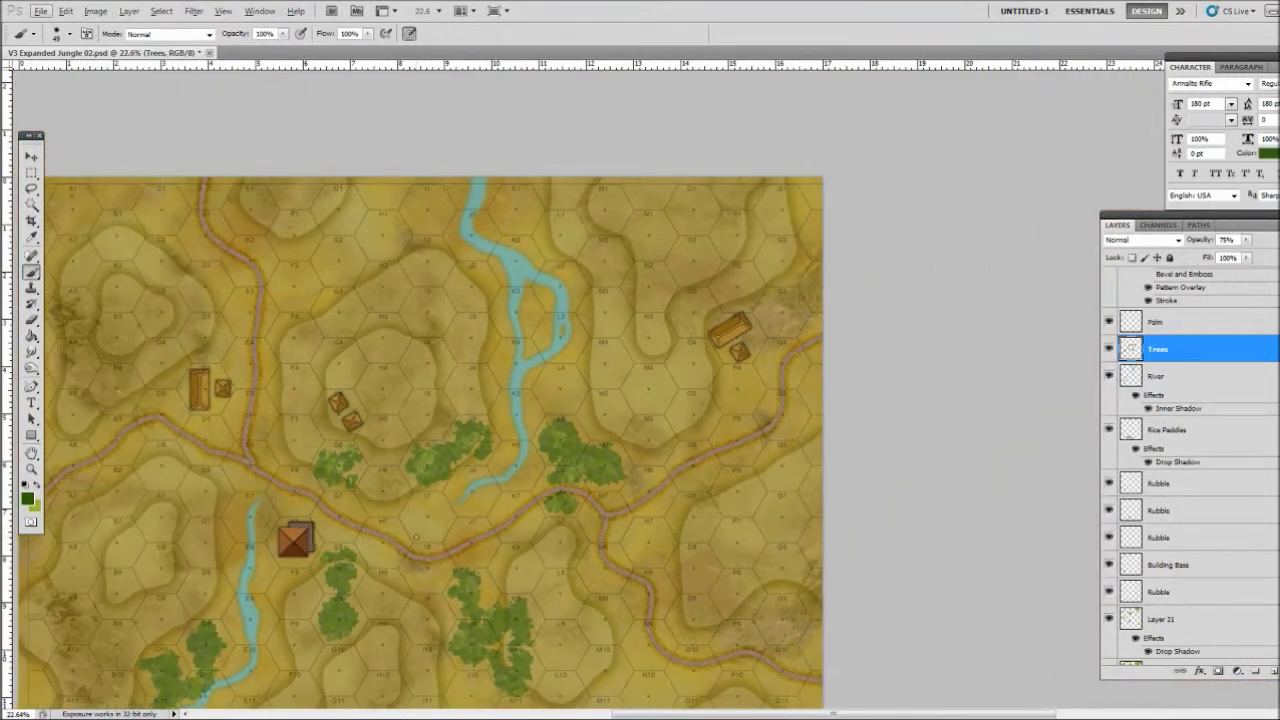
pyautogui.scroll(-2, 415, 537)
pyautogui.scroll(10, 627, 224)
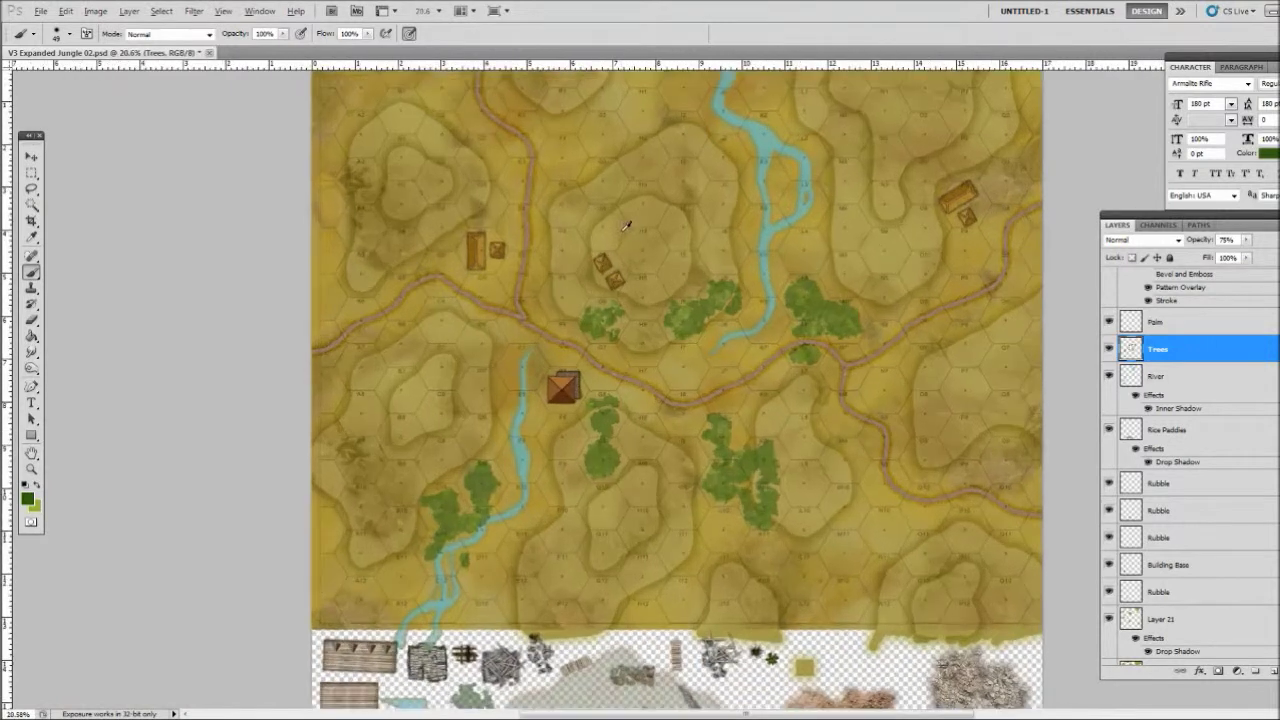
pyautogui.scroll(5, 921, 381)
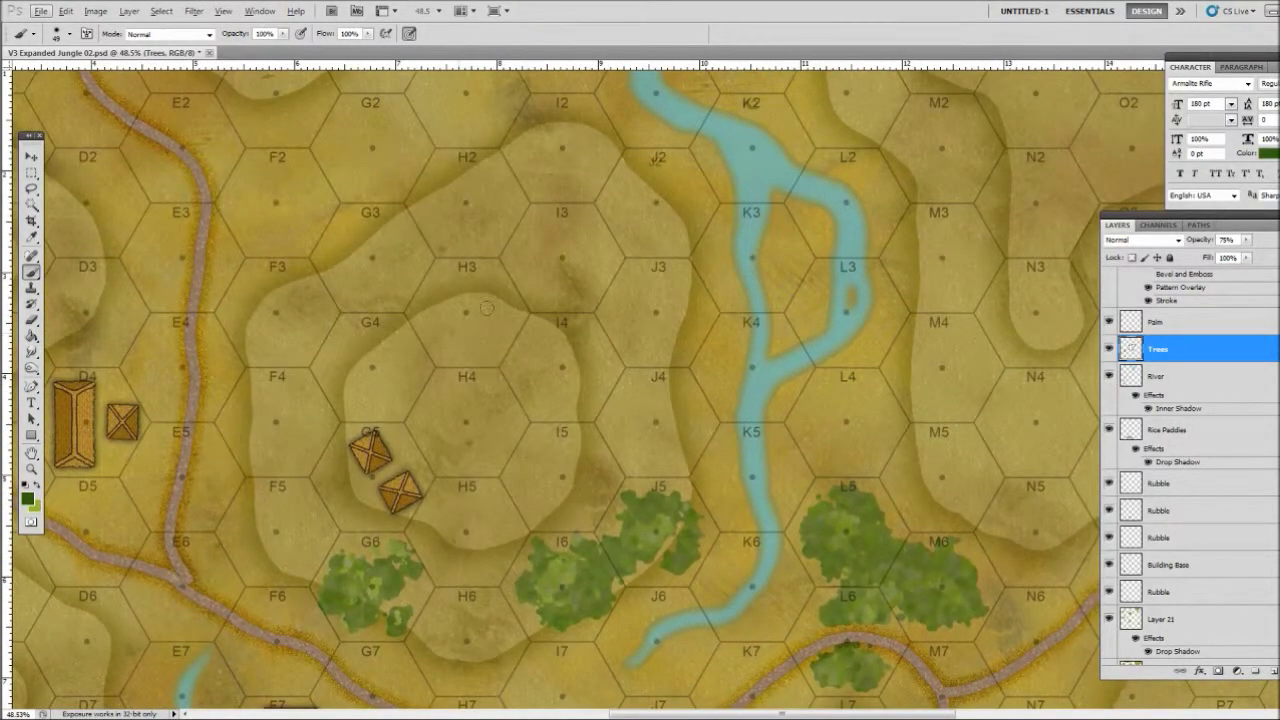
pyautogui.moveTo(481, 291)
pyautogui.mouseDown()
pyautogui.moveTo(439, 297)
pyautogui.moveTo(484, 285)
pyautogui.moveTo(452, 286)
pyautogui.moveTo(447, 333)
pyautogui.moveTo(468, 305)
pyautogui.moveTo(489, 328)
pyautogui.moveTo(470, 325)
pyautogui.moveTo(459, 344)
pyautogui.moveTo(479, 332)
pyautogui.moveTo(473, 350)
pyautogui.moveTo(456, 360)
pyautogui.moveTo(451, 420)
pyautogui.moveTo(468, 398)
pyautogui.moveTo(479, 404)
pyautogui.moveTo(474, 433)
pyautogui.moveTo(466, 423)
pyautogui.moveTo(459, 436)
pyautogui.moveTo(469, 416)
pyautogui.moveTo(454, 407)
pyautogui.moveTo(451, 431)
pyautogui.moveTo(434, 406)
pyautogui.moveTo(448, 454)
pyautogui.moveTo(443, 417)
pyautogui.moveTo(431, 429)
pyautogui.moveTo(471, 446)
pyautogui.mouseUp()
pyautogui.moveTo(462, 412)
pyautogui.mouseDown()
pyautogui.moveTo(470, 430)
pyautogui.moveTo(478, 400)
pyautogui.moveTo(492, 450)
pyautogui.moveTo(475, 388)
pyautogui.mouseUp()
pyautogui.moveTo(586, 258)
pyautogui.mouseDown()
pyautogui.moveTo(557, 268)
pyautogui.moveTo(537, 228)
pyautogui.moveTo(522, 280)
pyautogui.moveTo(556, 296)
pyautogui.moveTo(600, 250)
pyautogui.moveTo(580, 215)
pyautogui.moveTo(548, 285)
pyautogui.mouseUp()
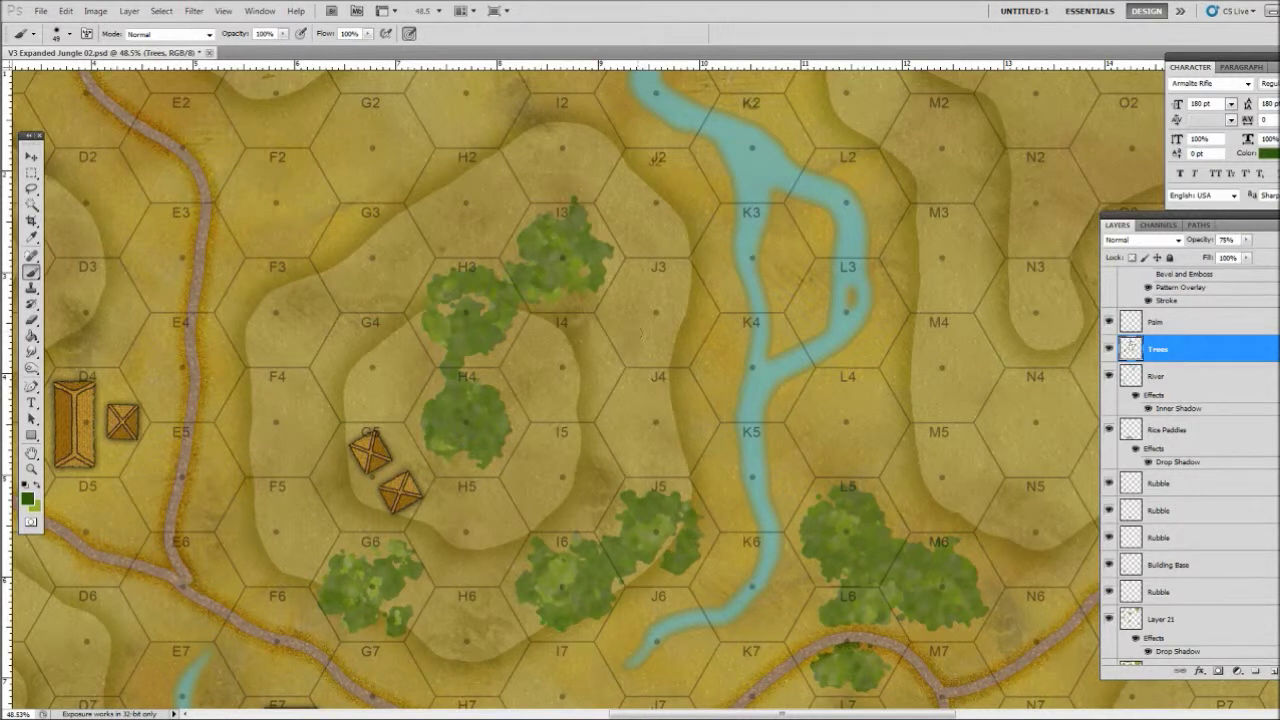
# Fill the gap between the H3 and H4 trees and paint a rounded tree clump in hex J3.
pyautogui.moveTo(468, 358)
pyautogui.mouseDown()
pyautogui.moveTo(484, 386)
pyautogui.moveTo(489, 345)
pyautogui.moveTo(486, 378)
pyautogui.mouseUp()
pyautogui.moveTo(634, 300)
pyautogui.mouseDown()
pyautogui.moveTo(660, 284)
pyautogui.moveTo(632, 300)
pyautogui.moveTo(642, 343)
pyautogui.moveTo(655, 318)
pyautogui.moveTo(642, 292)
pyautogui.moveTo(664, 314)
pyautogui.moveTo(674, 292)
pyautogui.moveTo(664, 354)
pyautogui.mouseUp()
pyautogui.moveTo(676, 275)
pyautogui.mouseDown()
pyautogui.moveTo(694, 304)
pyautogui.moveTo(672, 268)
pyautogui.mouseUp()
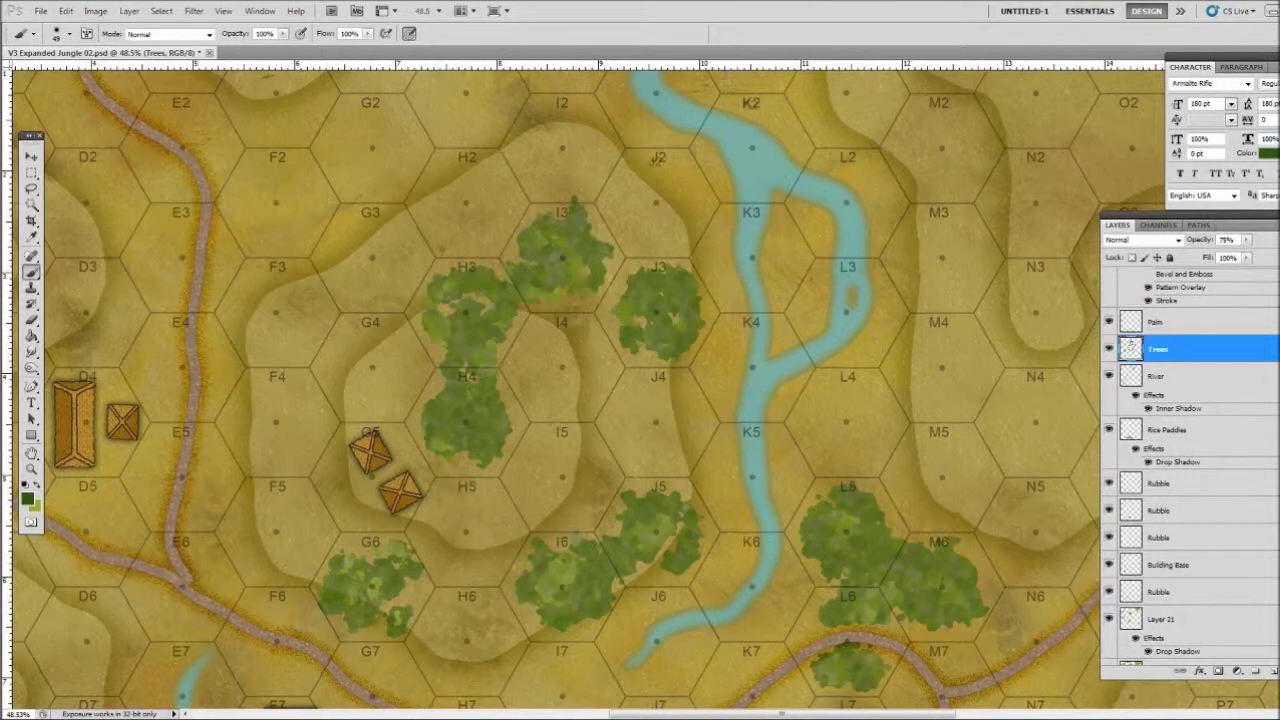
# Switch to the Completed folder in Windows Explorer, open Counter US SpecOps Full.png and browse the first squad and leader counters.
pyautogui.hotkey('alt', 'Tab')
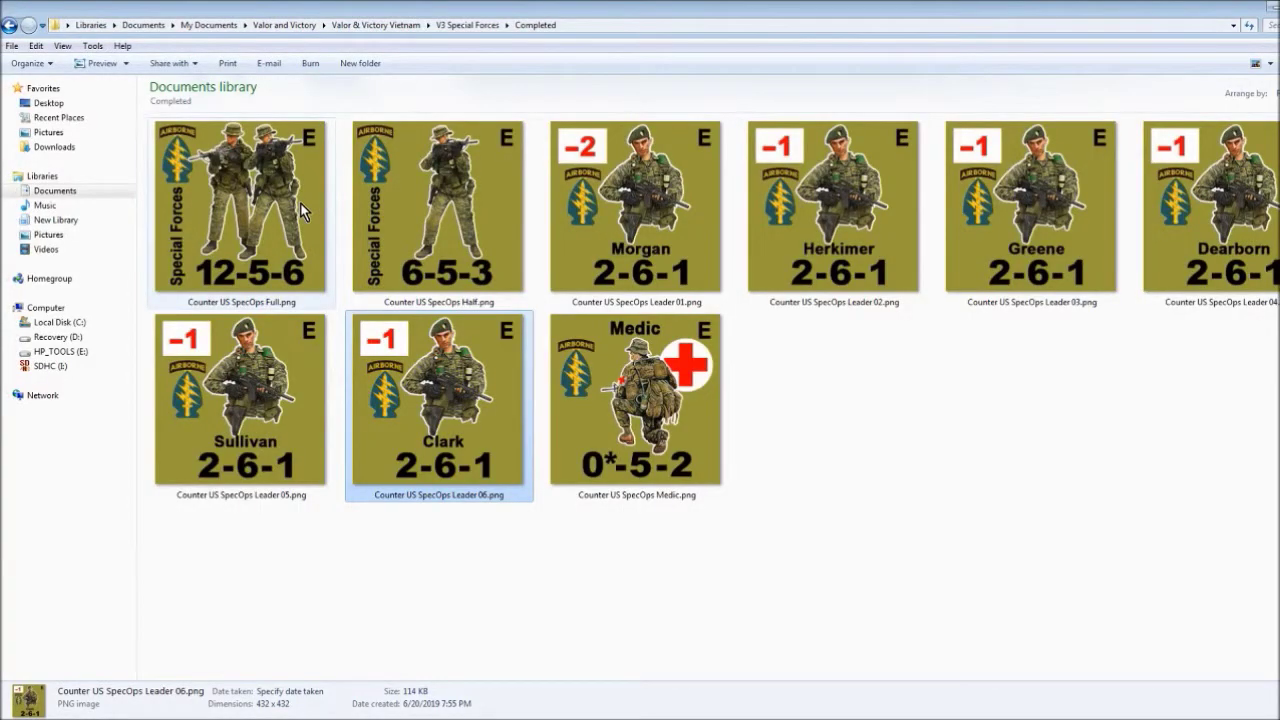
pyautogui.doubleClick(300, 204)
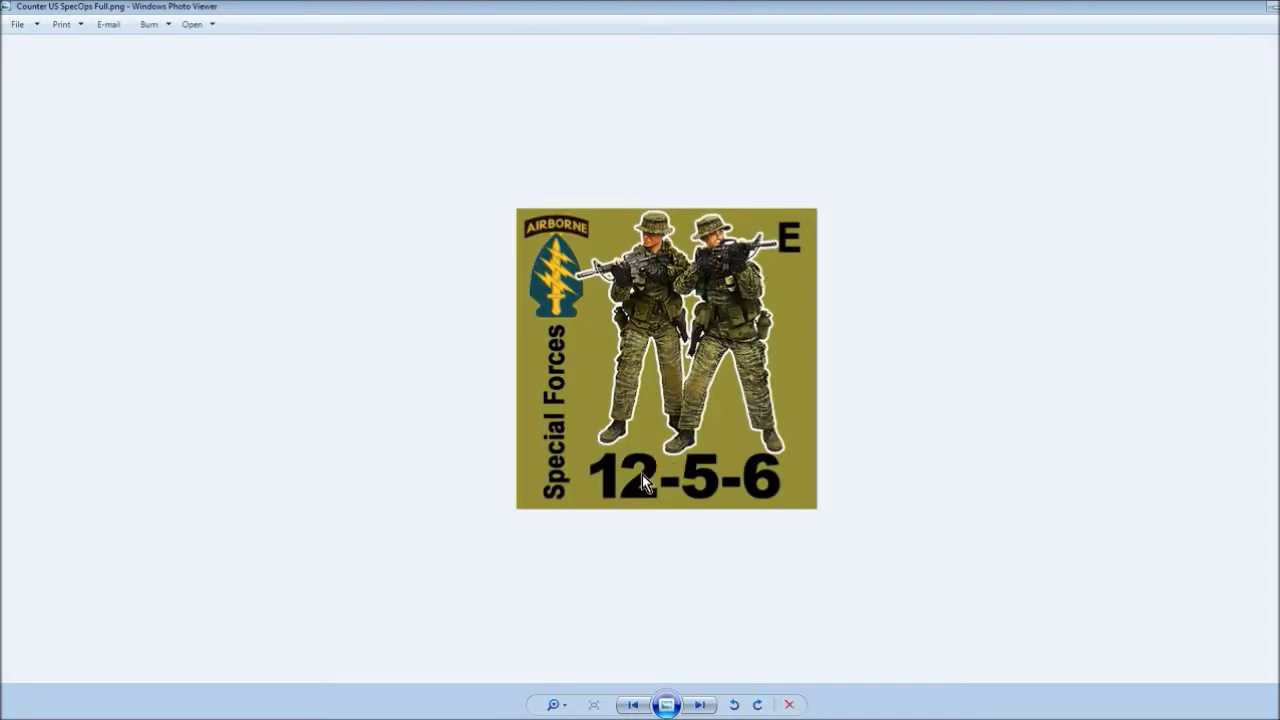
pyautogui.click(700, 705)
pyautogui.click(702, 706)
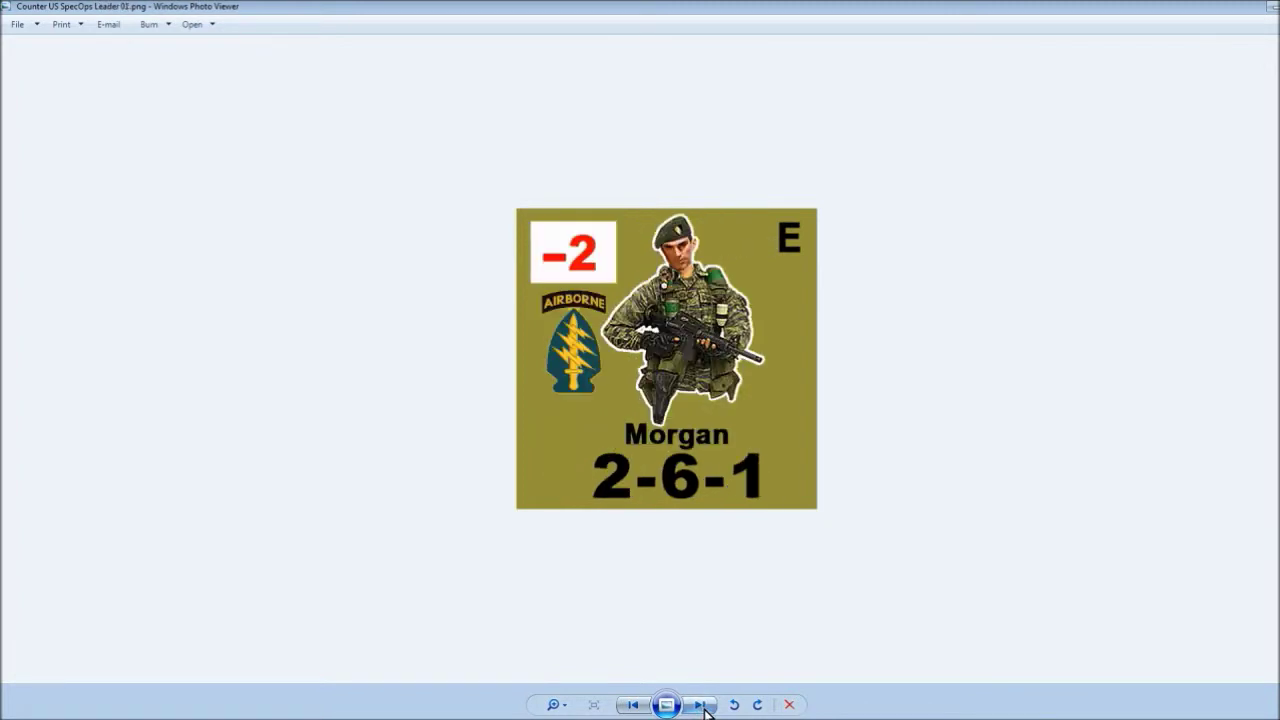
pyautogui.click(703, 706)
pyautogui.click(703, 706)
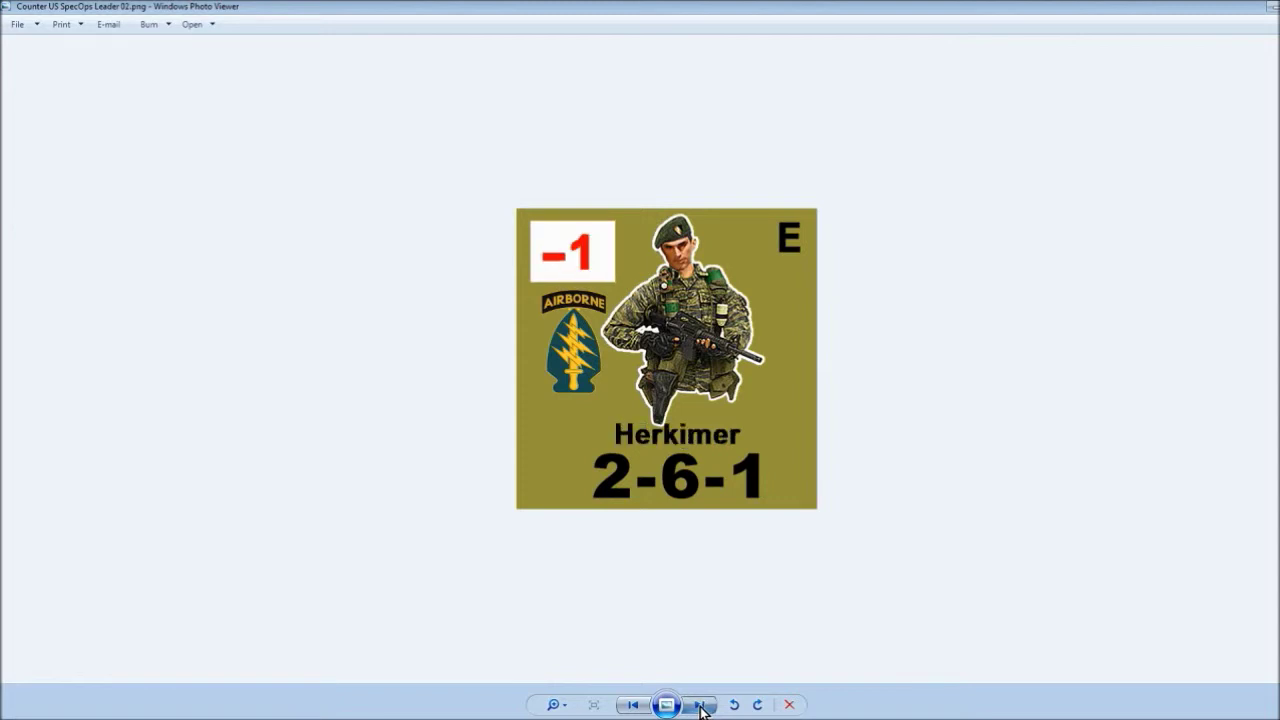
# Go back to Counter US SpecOps Leader 01.png and examine the counter's artwork and values enlarged.
pyautogui.click(640, 708)
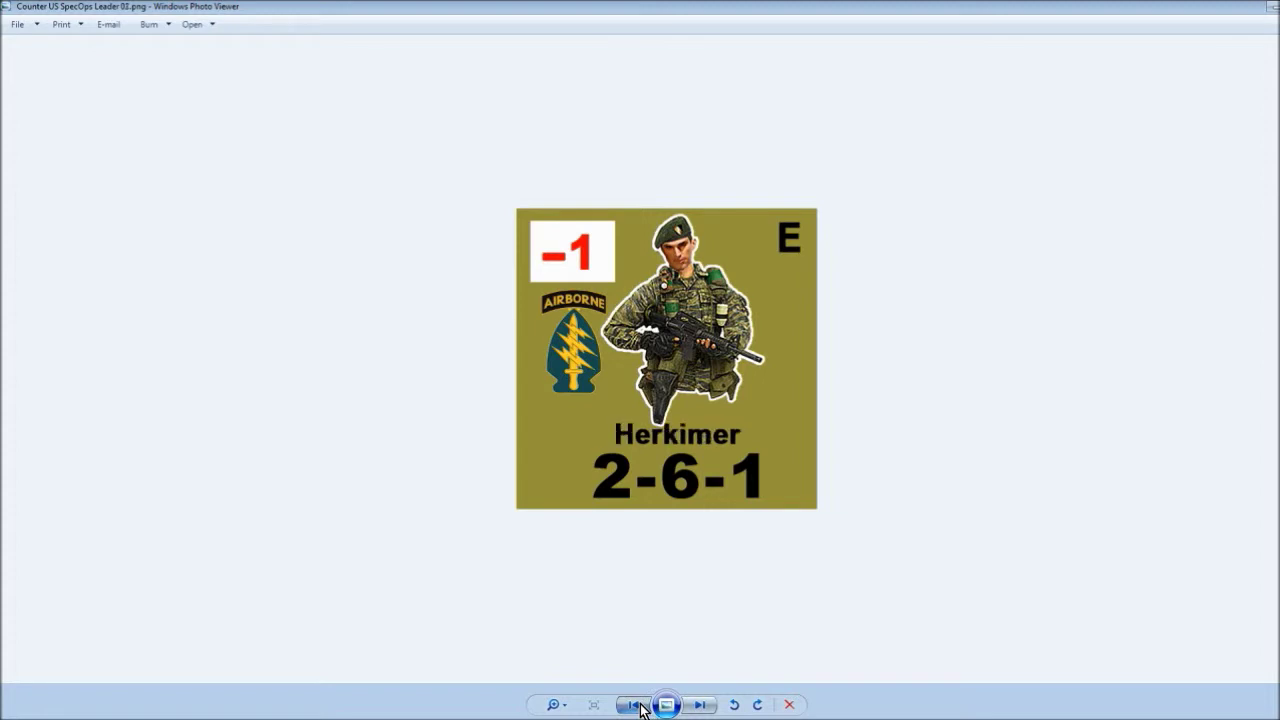
pyautogui.click(640, 708)
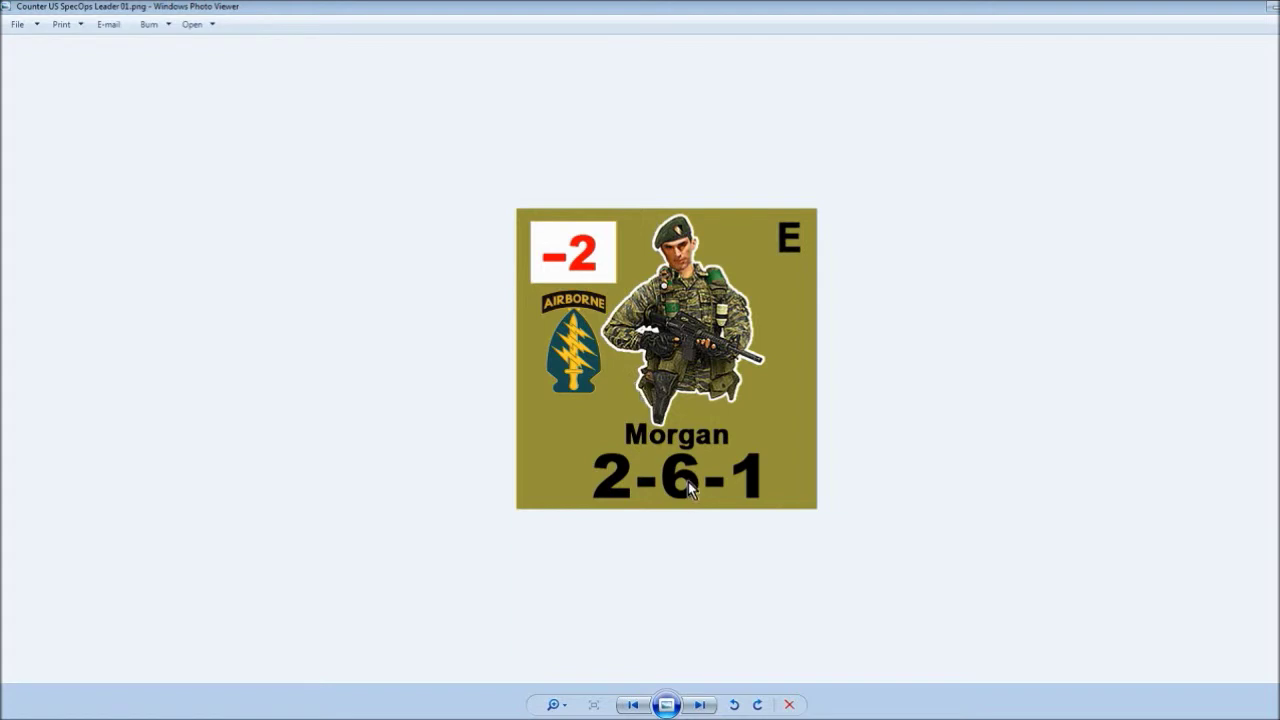
pyautogui.scroll(2, 696, 372)
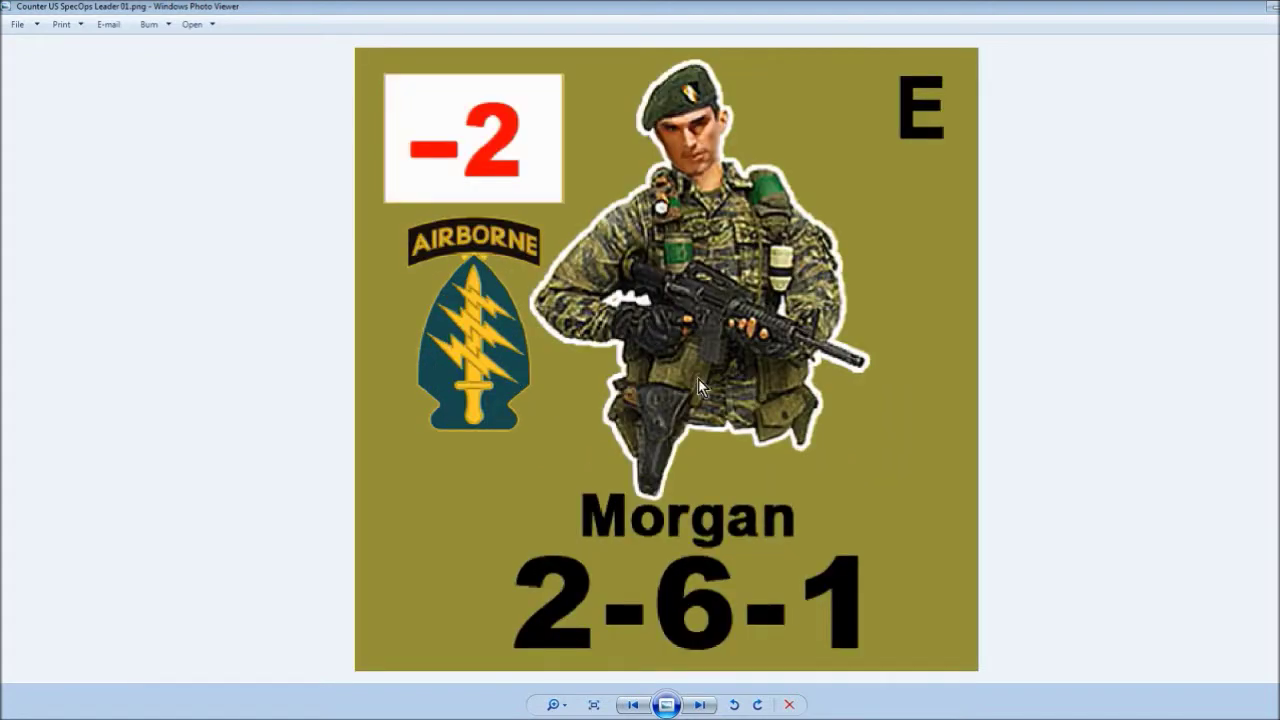
pyautogui.scroll(-1, 703, 425)
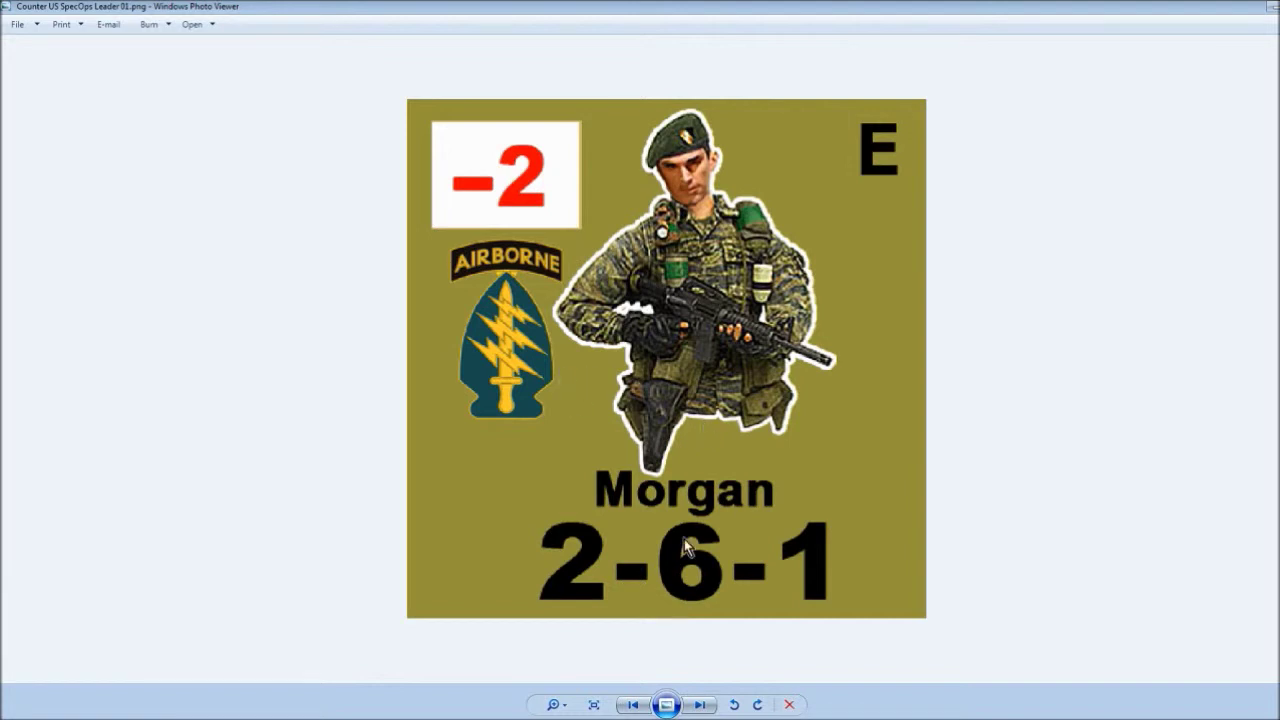
# Browse the remaining leader counters through to Counter US SpecOps Medic.png.
pyautogui.click(700, 705)
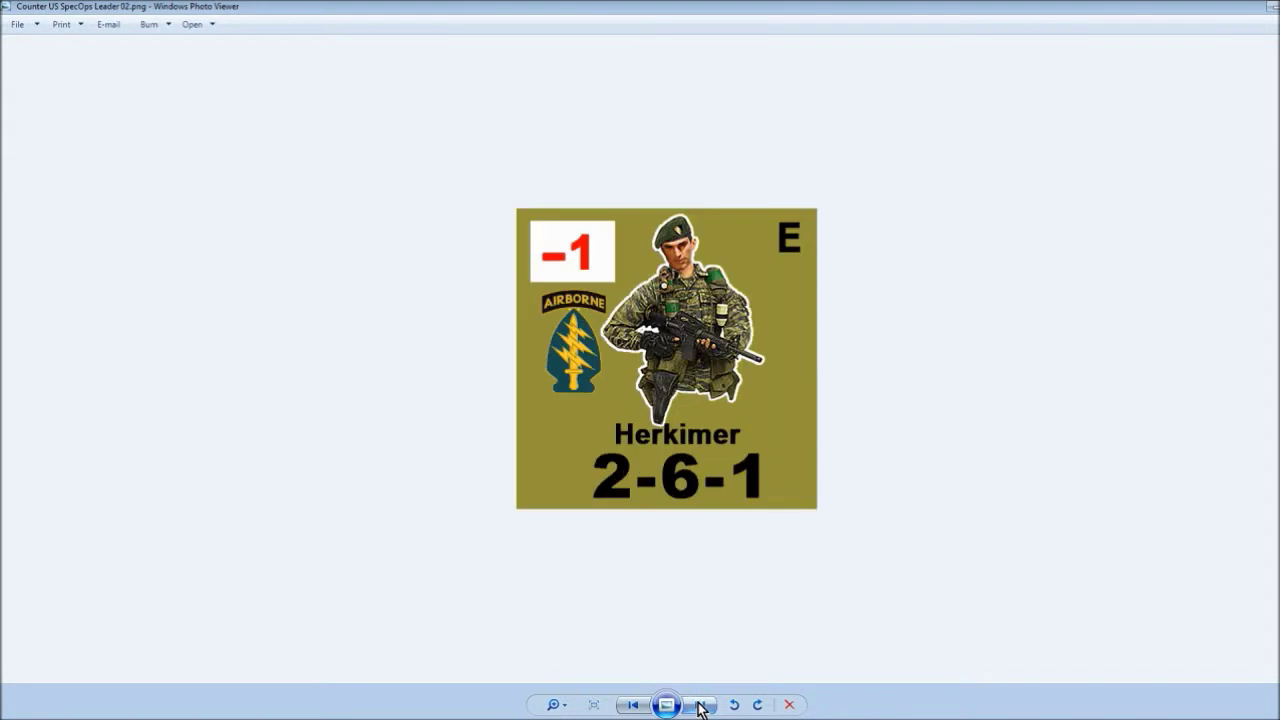
pyautogui.click(700, 705)
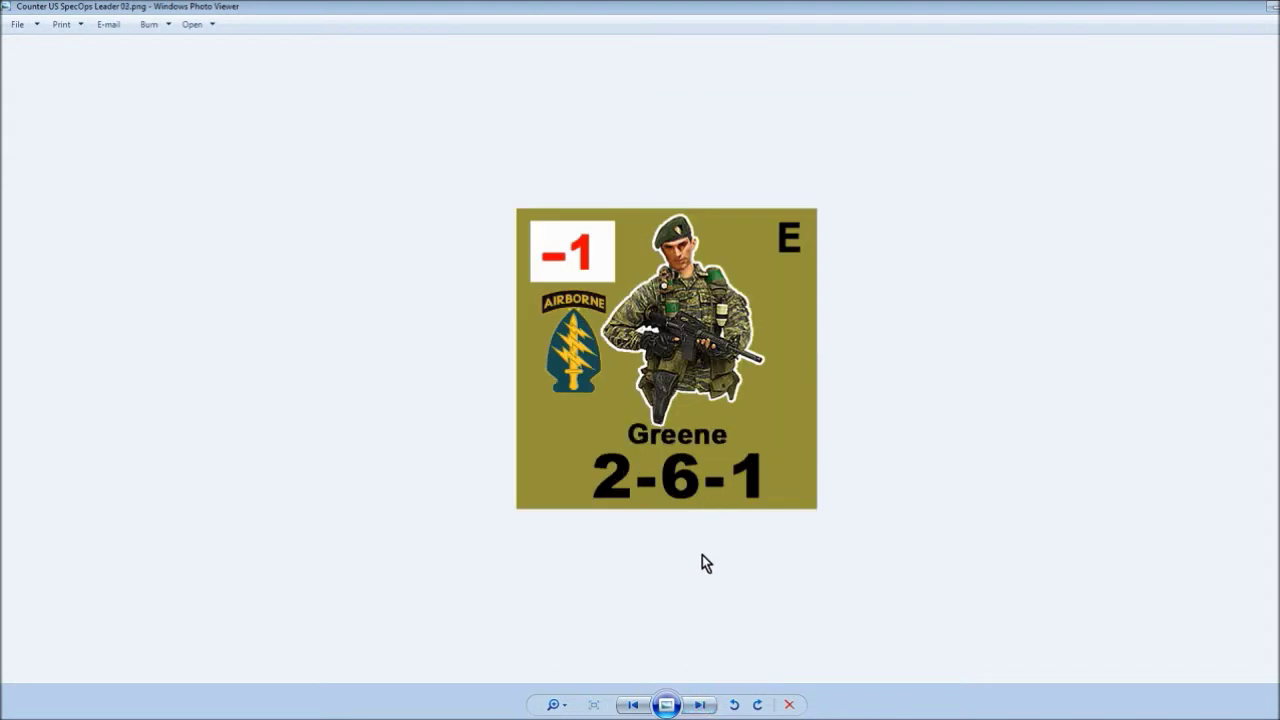
pyautogui.click(698, 705)
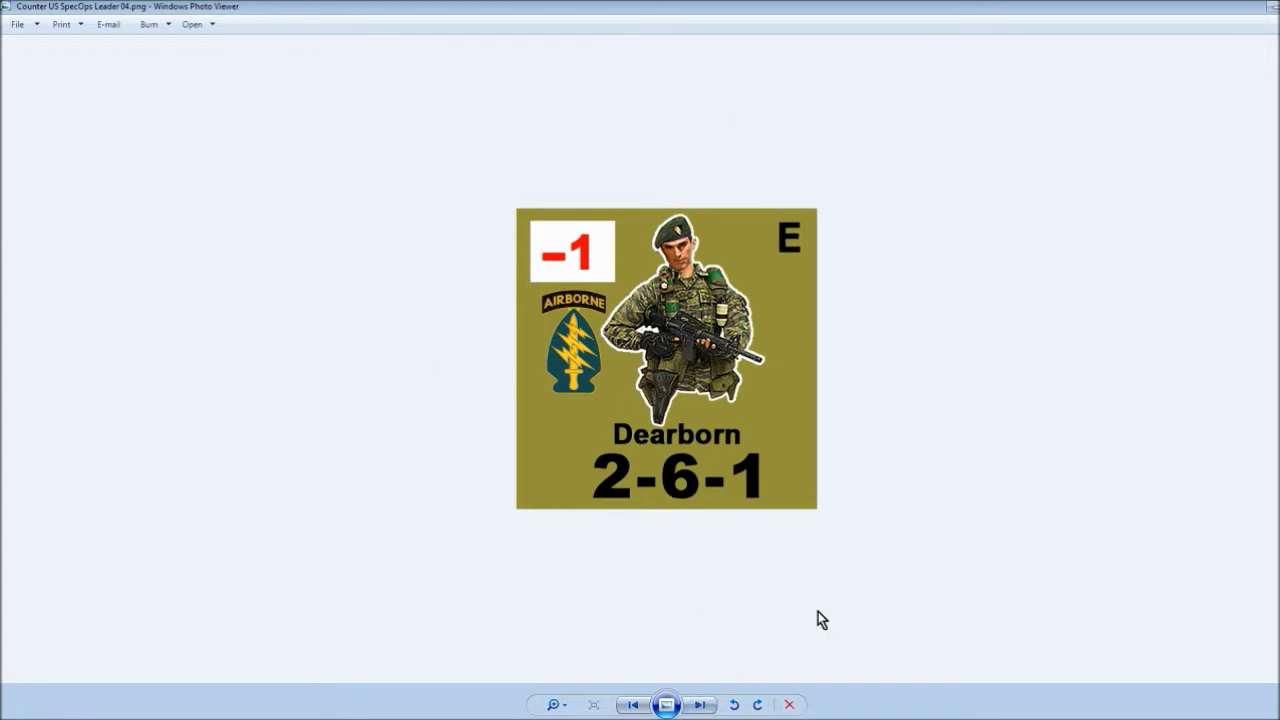
pyautogui.click(705, 708)
pyautogui.click(705, 708)
pyautogui.click(705, 708)
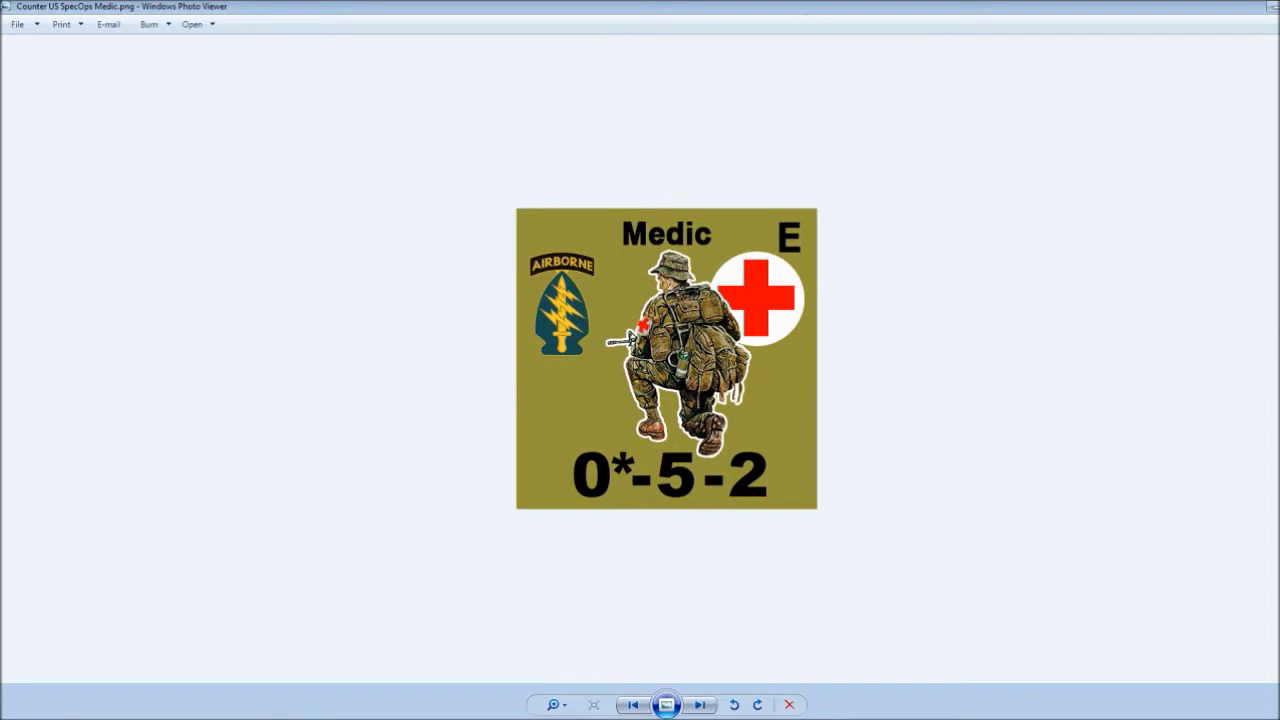
# Browse back through the leader counters to Counter US SpecOps Leader 01.png and close the image viewer.
pyautogui.click(638, 707)
pyautogui.click(638, 707)
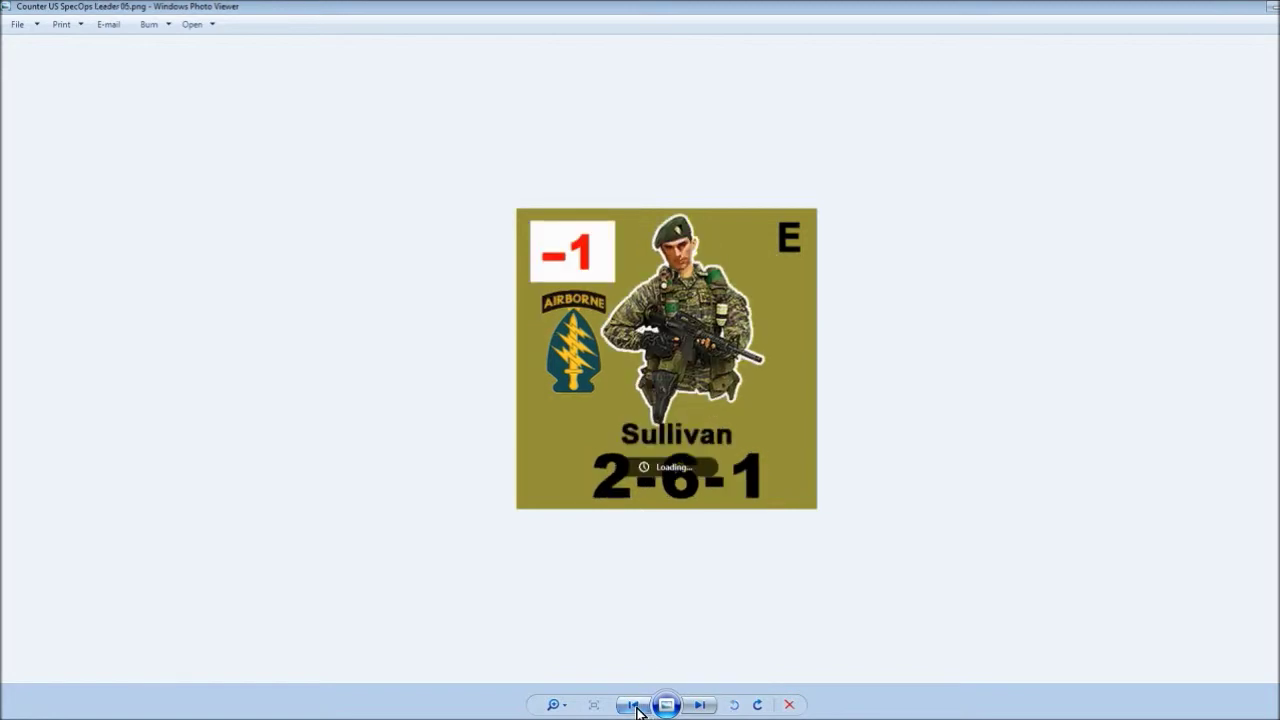
pyautogui.click(638, 707)
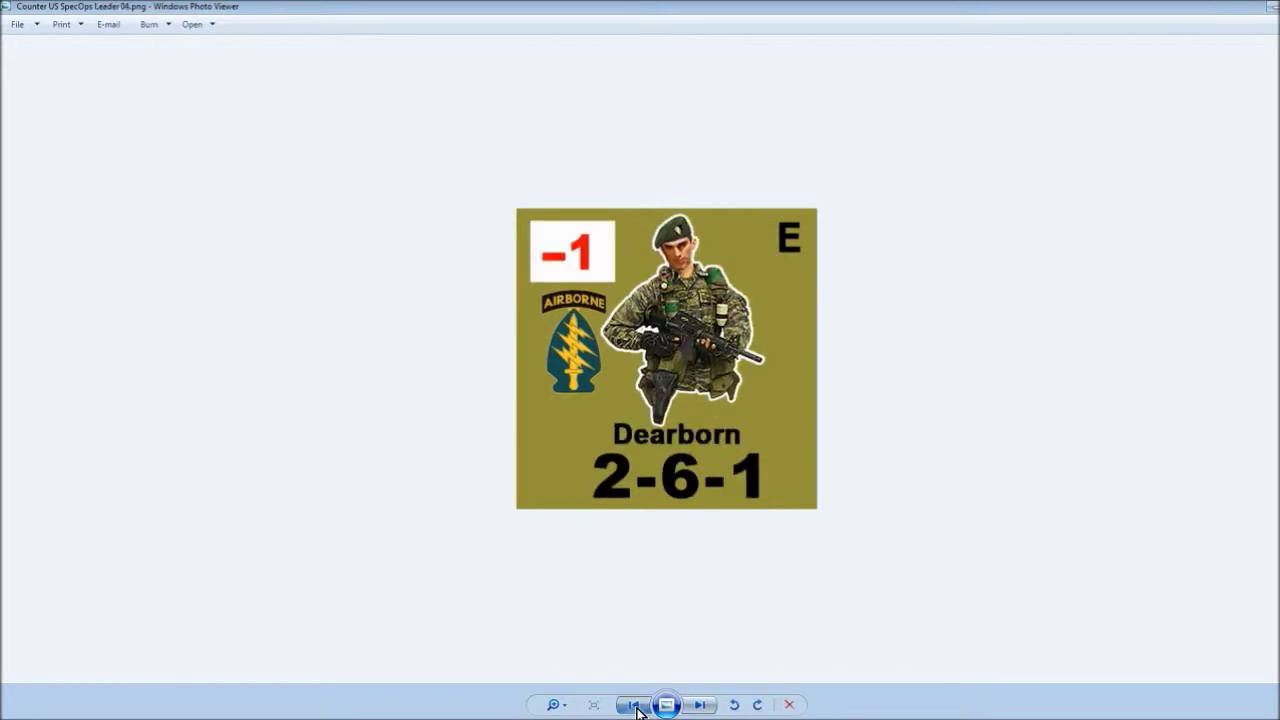
pyautogui.click(638, 707)
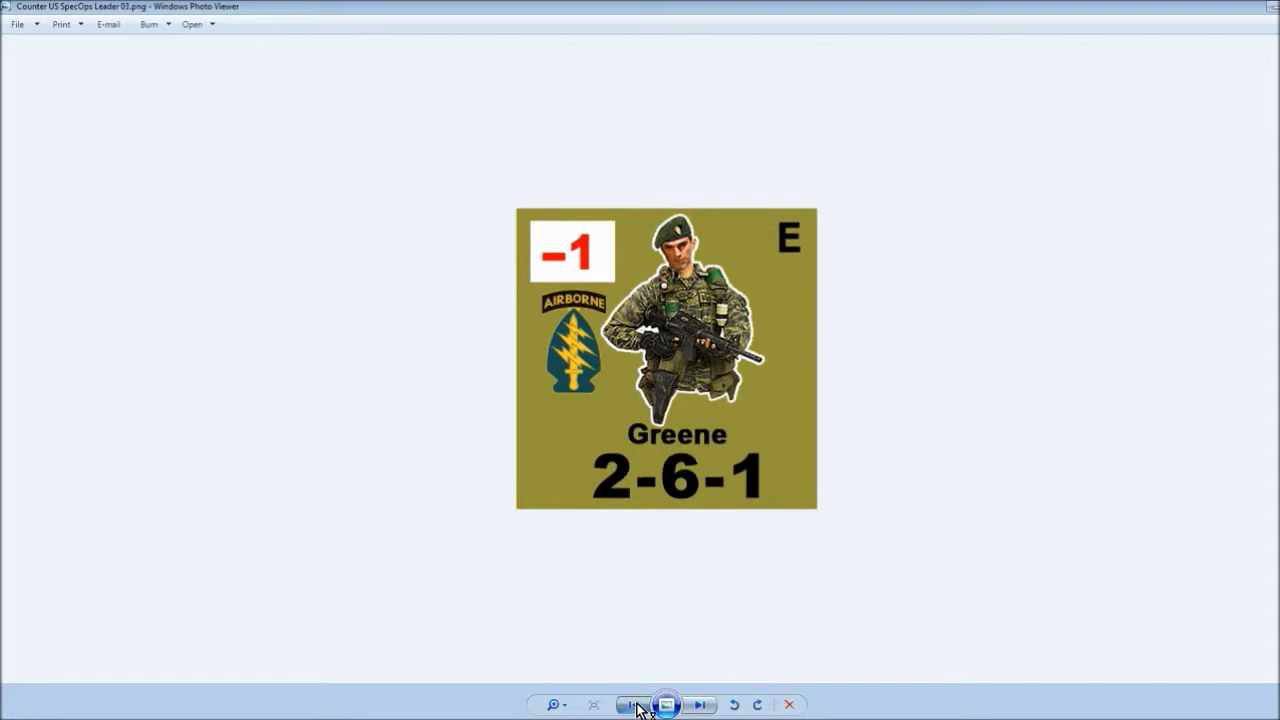
pyautogui.click(638, 707)
pyautogui.click(638, 707)
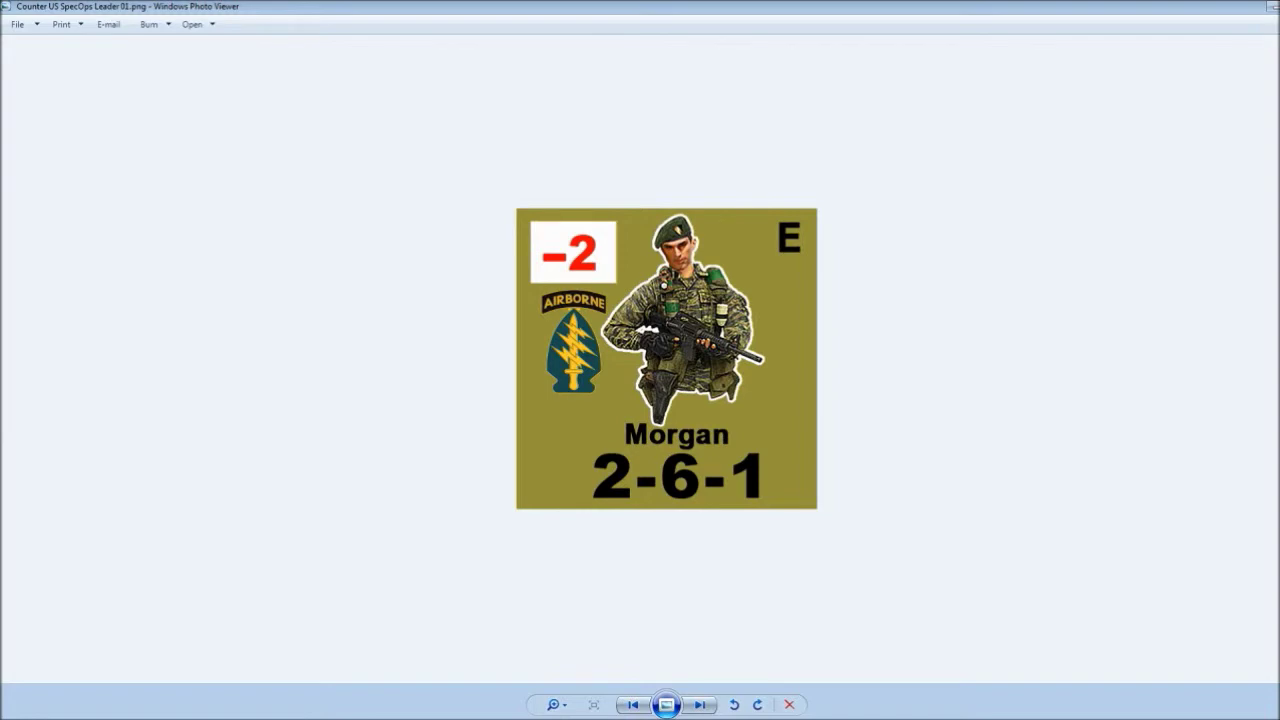
pyautogui.click(1270, 6)
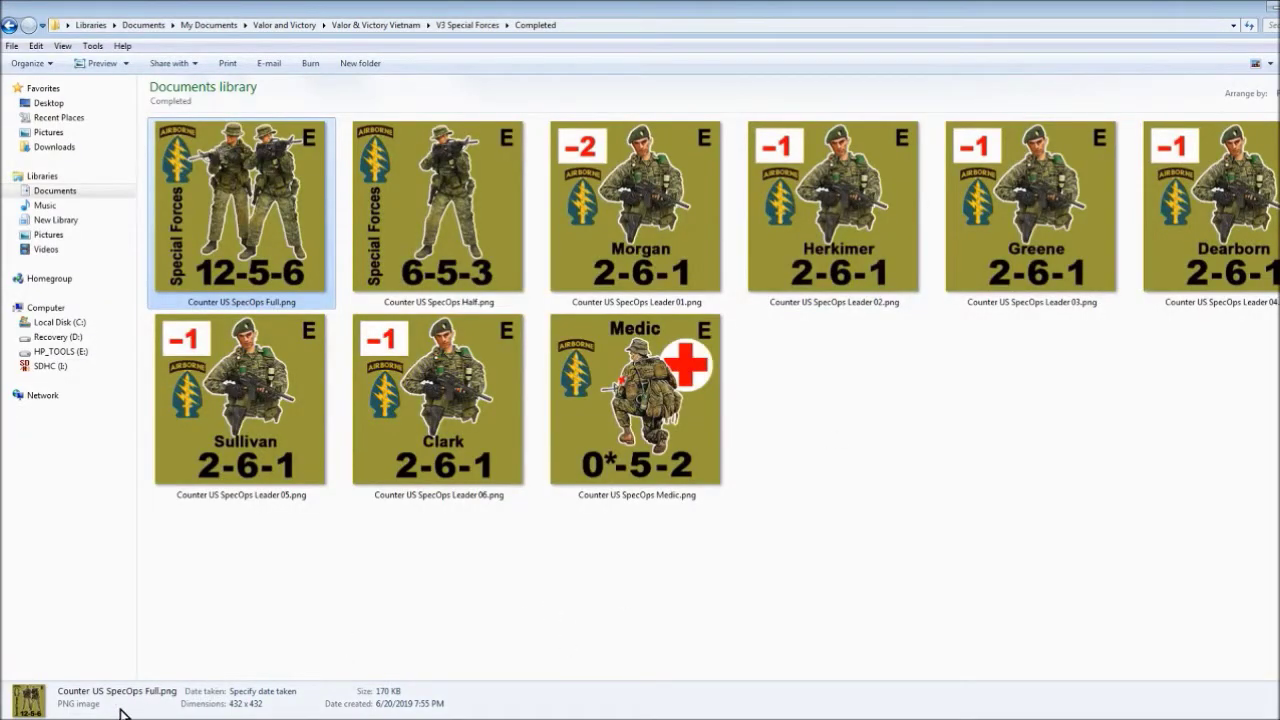
# Switch back to Photoshop and paint a rounded tree clump in hex F1 on the Trees layer.
pyautogui.hotkey('alt', 'Tab')
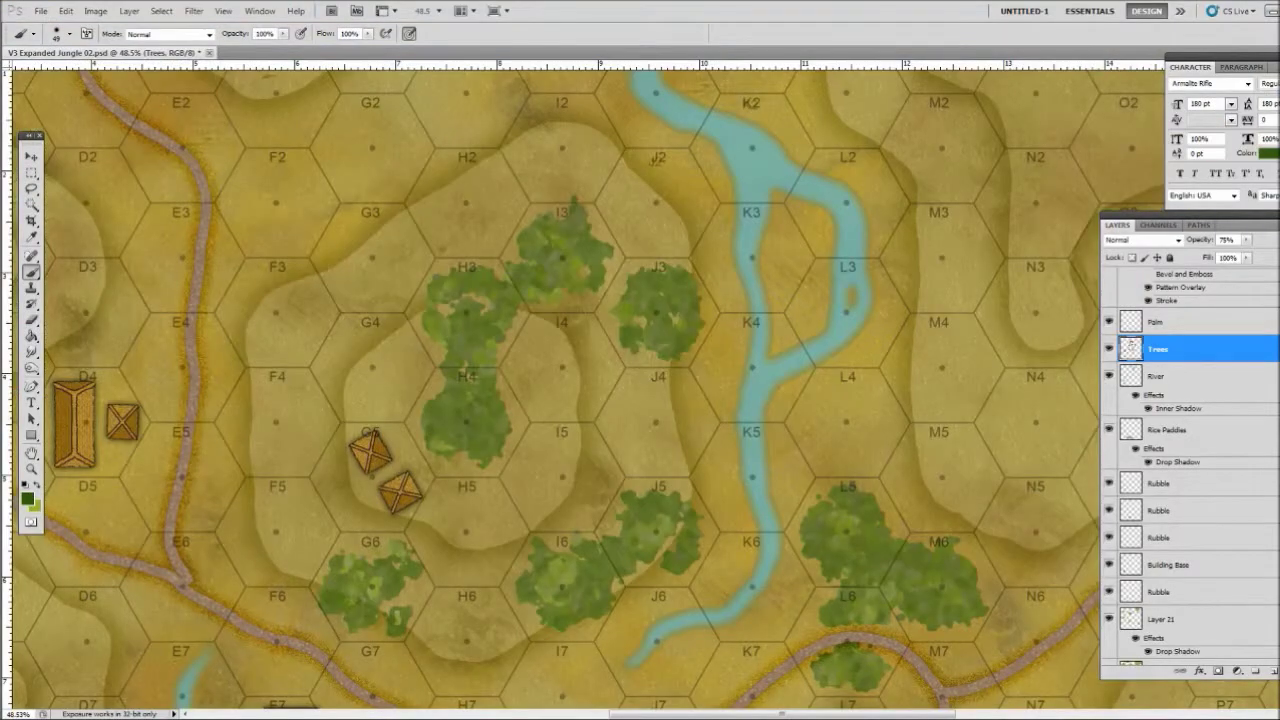
pyautogui.scroll(5, 135, 681)
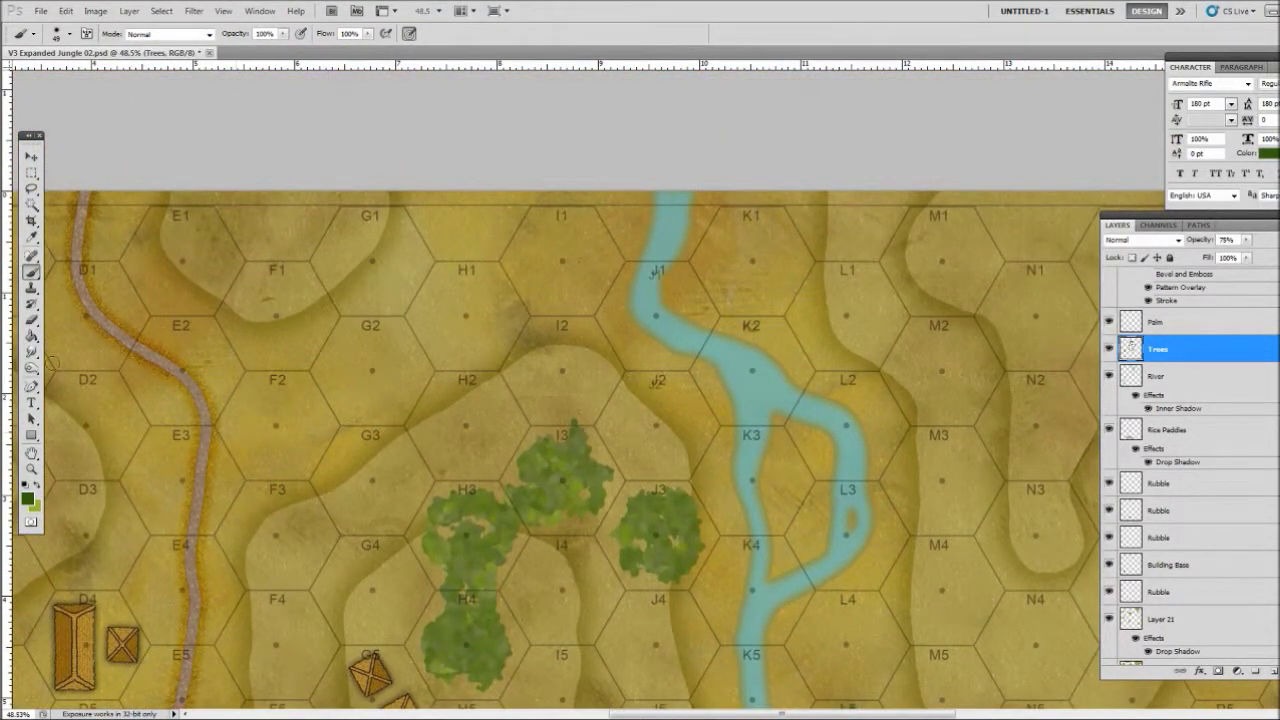
pyautogui.moveTo(275, 295)
pyautogui.mouseDown()
pyautogui.moveTo(239, 301)
pyautogui.moveTo(271, 351)
pyautogui.moveTo(252, 284)
pyautogui.moveTo(235, 300)
pyautogui.moveTo(247, 343)
pyautogui.moveTo(282, 322)
pyautogui.mouseUp()
pyautogui.press('e')
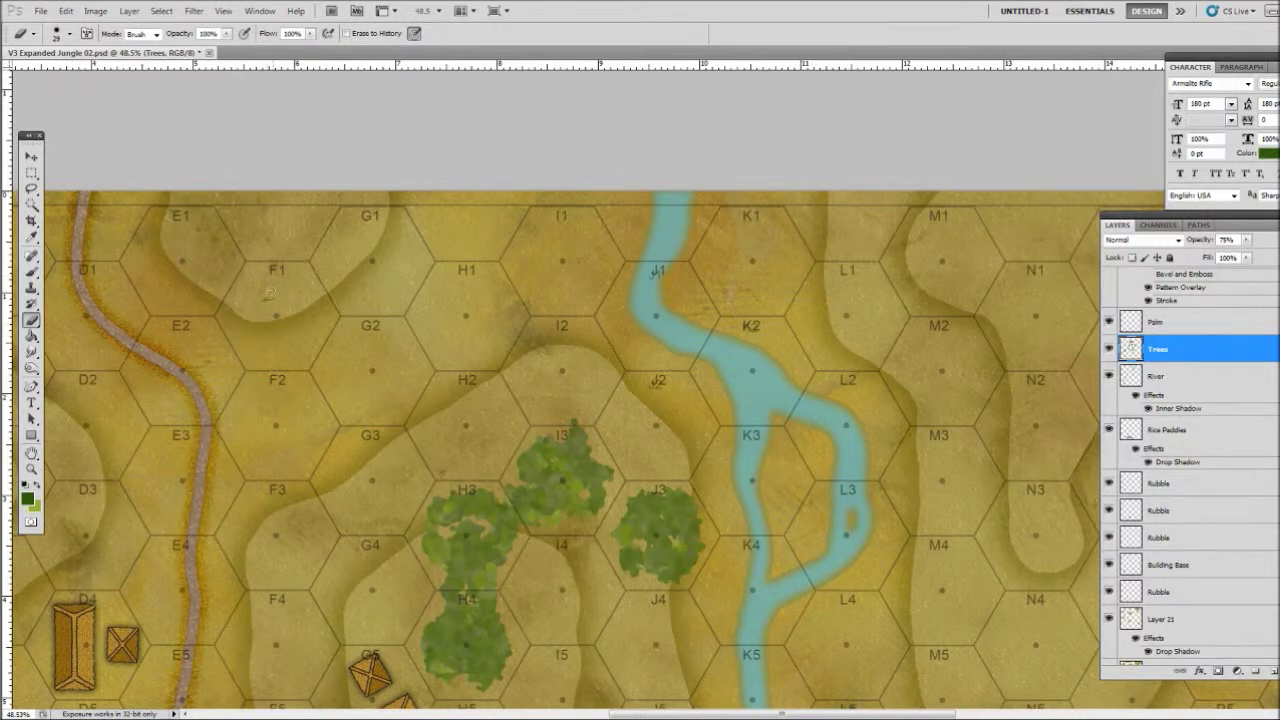
pyautogui.press('b')
pyautogui.moveTo(280, 280)
pyautogui.mouseDown()
pyautogui.moveTo(247, 332)
pyautogui.moveTo(295, 331)
pyautogui.moveTo(273, 352)
pyautogui.moveTo(318, 325)
pyautogui.moveTo(294, 290)
pyautogui.moveTo(285, 308)
pyautogui.moveTo(302, 293)
pyautogui.moveTo(300, 318)
pyautogui.moveTo(248, 340)
pyautogui.mouseUp()
pyautogui.moveTo(252, 274)
pyautogui.mouseDown()
pyautogui.moveTo(310, 312)
pyautogui.moveTo(279, 326)
pyautogui.moveTo(267, 316)
pyautogui.moveTo(308, 288)
pyautogui.mouseUp()
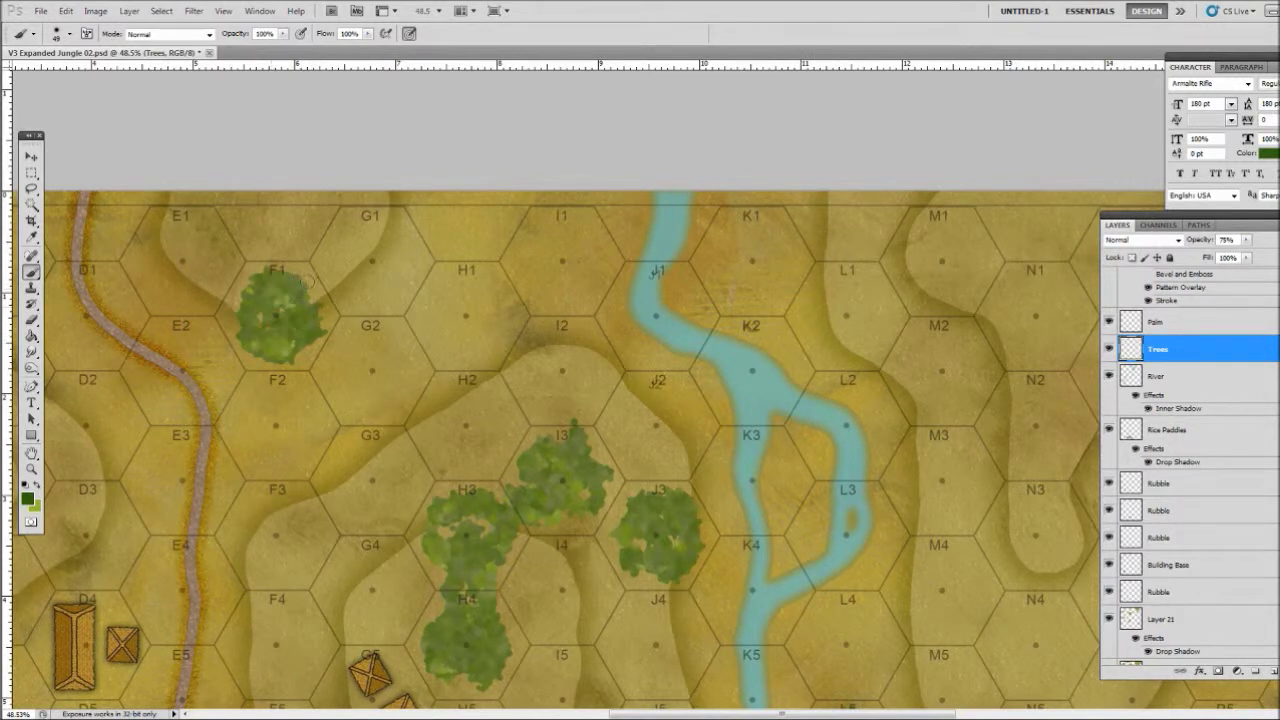
# Erase a gap in the F1 trees along the hill's edge and extend the trees north to the map's edge.
pyautogui.press('e')
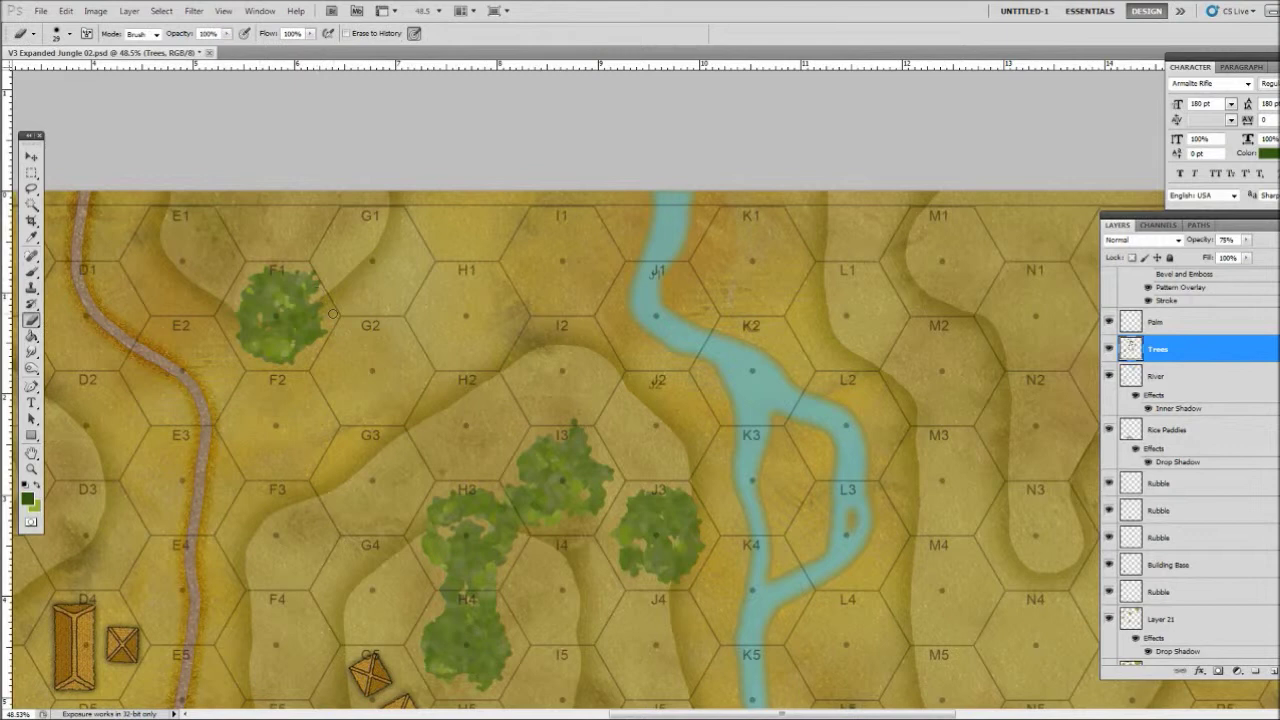
pyautogui.moveTo(316, 311)
pyautogui.mouseDown()
pyautogui.moveTo(268, 328)
pyautogui.moveTo(238, 318)
pyautogui.moveTo(233, 305)
pyautogui.moveTo(311, 317)
pyautogui.moveTo(264, 330)
pyautogui.moveTo(286, 336)
pyautogui.moveTo(262, 271)
pyautogui.moveTo(270, 241)
pyautogui.moveTo(245, 203)
pyautogui.moveTo(294, 213)
pyautogui.moveTo(284, 240)
pyautogui.moveTo(298, 273)
pyautogui.moveTo(302, 212)
pyautogui.moveTo(287, 240)
pyautogui.moveTo(275, 218)
pyautogui.moveTo(266, 265)
pyautogui.moveTo(271, 201)
pyautogui.mouseUp()
pyautogui.press('b')
pyautogui.moveTo(305, 332)
pyautogui.mouseDown()
pyautogui.moveTo(295, 301)
pyautogui.moveTo(265, 307)
pyautogui.moveTo(265, 293)
pyautogui.moveTo(310, 310)
pyautogui.mouseUp()
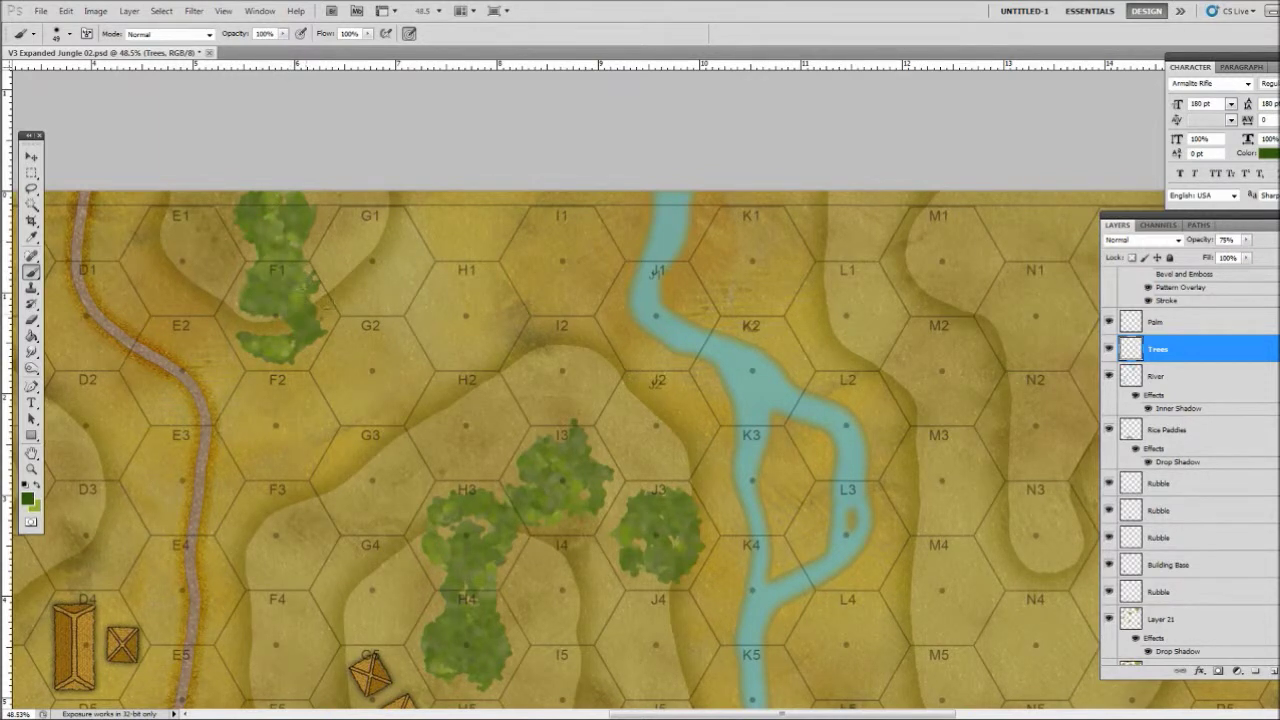
# Paint tree clumps in hexes F3 and I1 and a connected band of trees from G2 into H1.
pyautogui.moveTo(297, 541)
pyautogui.mouseDown()
pyautogui.moveTo(262, 506)
pyautogui.moveTo(285, 548)
pyautogui.moveTo(252, 556)
pyautogui.moveTo(235, 515)
pyautogui.moveTo(234, 545)
pyautogui.moveTo(311, 522)
pyautogui.moveTo(272, 572)
pyautogui.moveTo(296, 548)
pyautogui.moveTo(294, 565)
pyautogui.mouseUp()
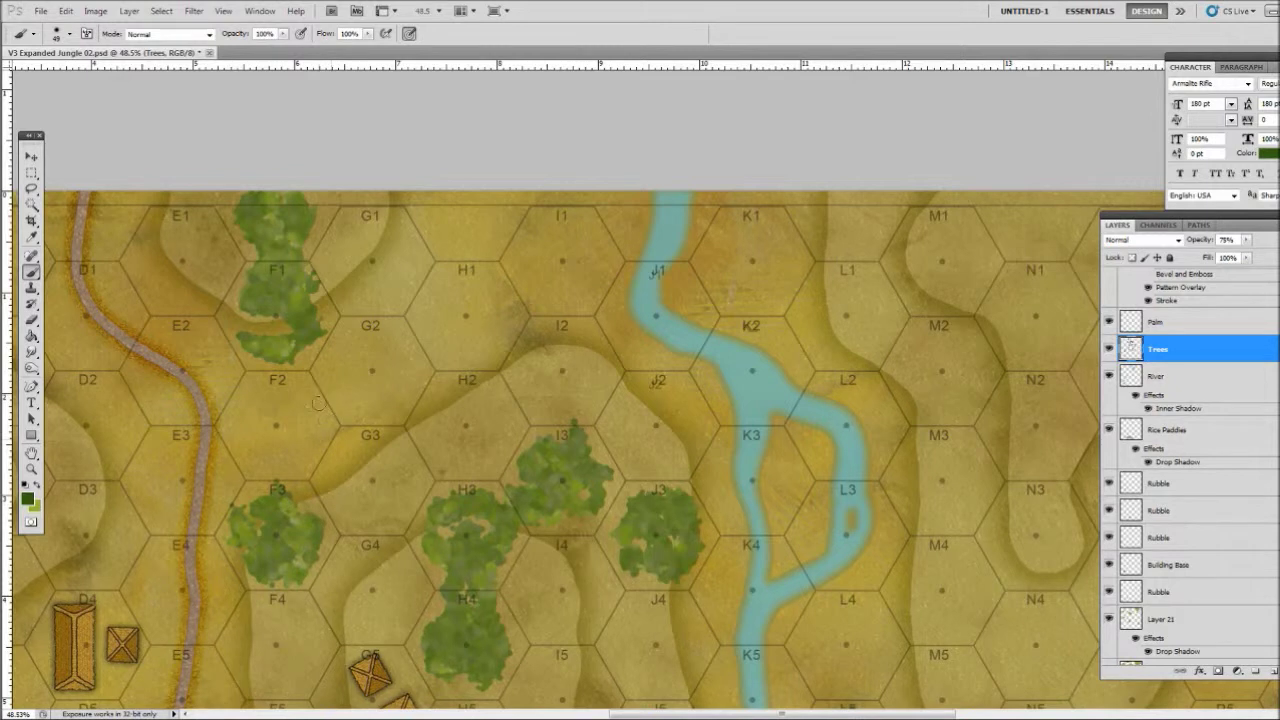
pyautogui.moveTo(385, 380)
pyautogui.mouseDown()
pyautogui.moveTo(376, 346)
pyautogui.moveTo(344, 354)
pyautogui.moveTo(352, 390)
pyautogui.moveTo(375, 358)
pyautogui.moveTo(352, 410)
pyautogui.moveTo(342, 388)
pyautogui.moveTo(391, 400)
pyautogui.moveTo(394, 344)
pyautogui.moveTo(359, 366)
pyautogui.moveTo(427, 328)
pyautogui.moveTo(452, 294)
pyautogui.moveTo(476, 286)
pyautogui.moveTo(471, 326)
pyautogui.moveTo(486, 322)
pyautogui.moveTo(395, 350)
pyautogui.moveTo(433, 313)
pyautogui.moveTo(440, 272)
pyautogui.moveTo(480, 319)
pyautogui.moveTo(430, 324)
pyautogui.moveTo(420, 347)
pyautogui.moveTo(376, 344)
pyautogui.moveTo(359, 393)
pyautogui.moveTo(361, 361)
pyautogui.moveTo(393, 374)
pyautogui.moveTo(376, 391)
pyautogui.moveTo(390, 366)
pyautogui.moveTo(372, 360)
pyautogui.moveTo(367, 376)
pyautogui.moveTo(367, 364)
pyautogui.moveTo(420, 360)
pyautogui.mouseUp()
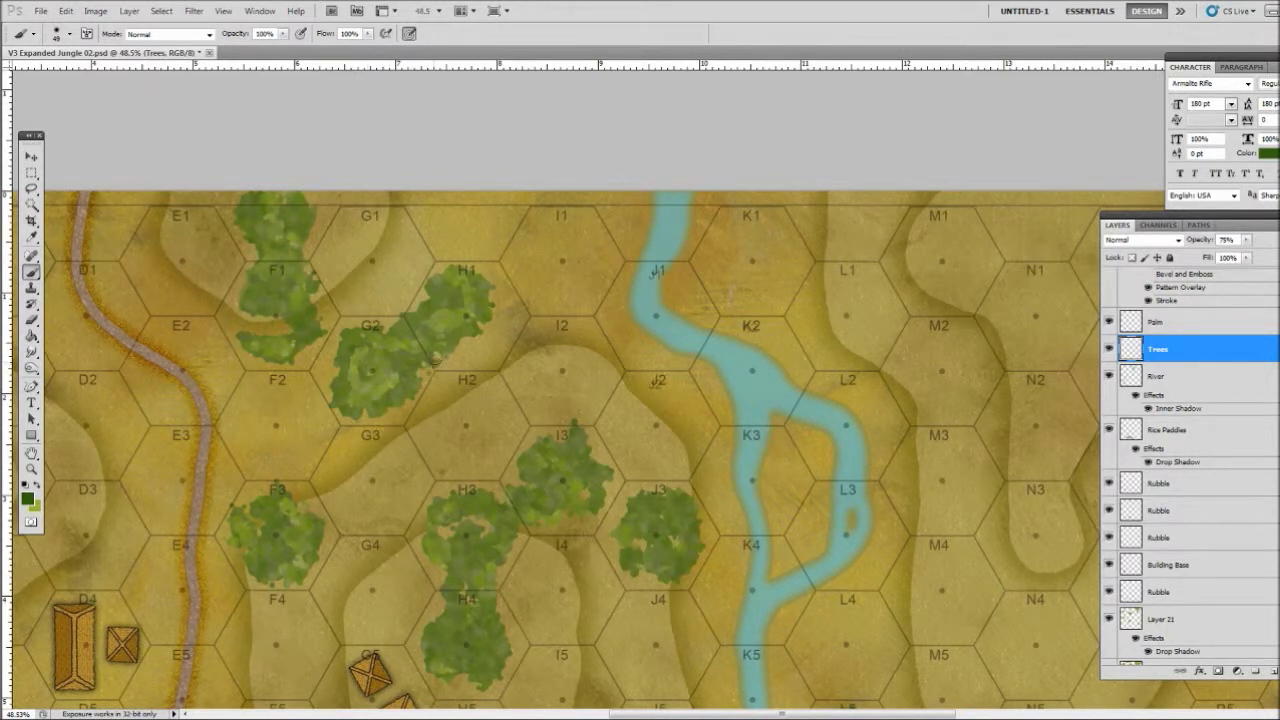
pyautogui.moveTo(552, 192)
pyautogui.mouseDown()
pyautogui.moveTo(544, 227)
pyautogui.moveTo(526, 222)
pyautogui.moveTo(542, 290)
pyautogui.moveTo(537, 266)
pyautogui.moveTo(572, 261)
pyautogui.moveTo(582, 237)
pyautogui.moveTo(572, 217)
pyautogui.moveTo(565, 256)
pyautogui.moveTo(569, 233)
pyautogui.moveTo(583, 240)
pyautogui.moveTo(576, 210)
pyautogui.moveTo(591, 270)
pyautogui.moveTo(553, 280)
pyautogui.moveTo(567, 242)
pyautogui.moveTo(569, 268)
pyautogui.moveTo(531, 243)
pyautogui.moveTo(588, 246)
pyautogui.moveTo(599, 267)
pyautogui.moveTo(582, 290)
pyautogui.moveTo(553, 296)
pyautogui.moveTo(528, 262)
pyautogui.mouseUp()
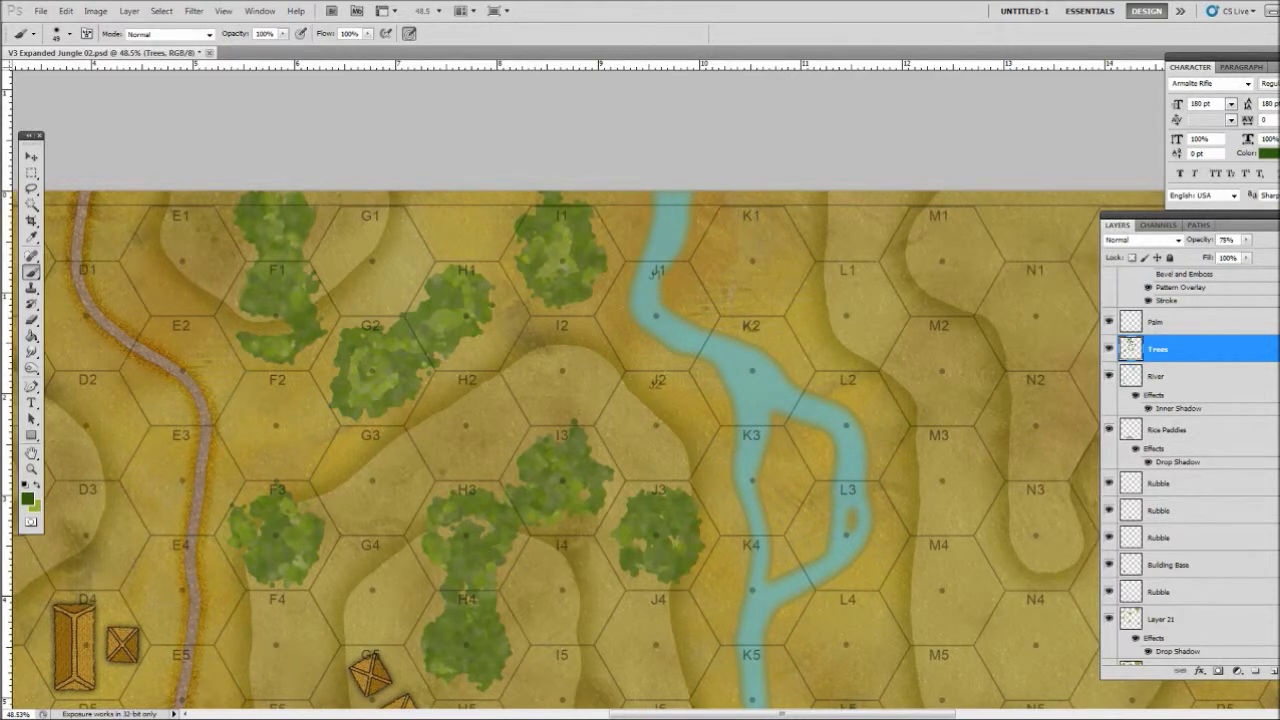
# Paint joined tree clumps across hexes M3, M4 and N3, with a gap erased along the hill's edge in N3.
pyautogui.scroll(-5, 590, 390)
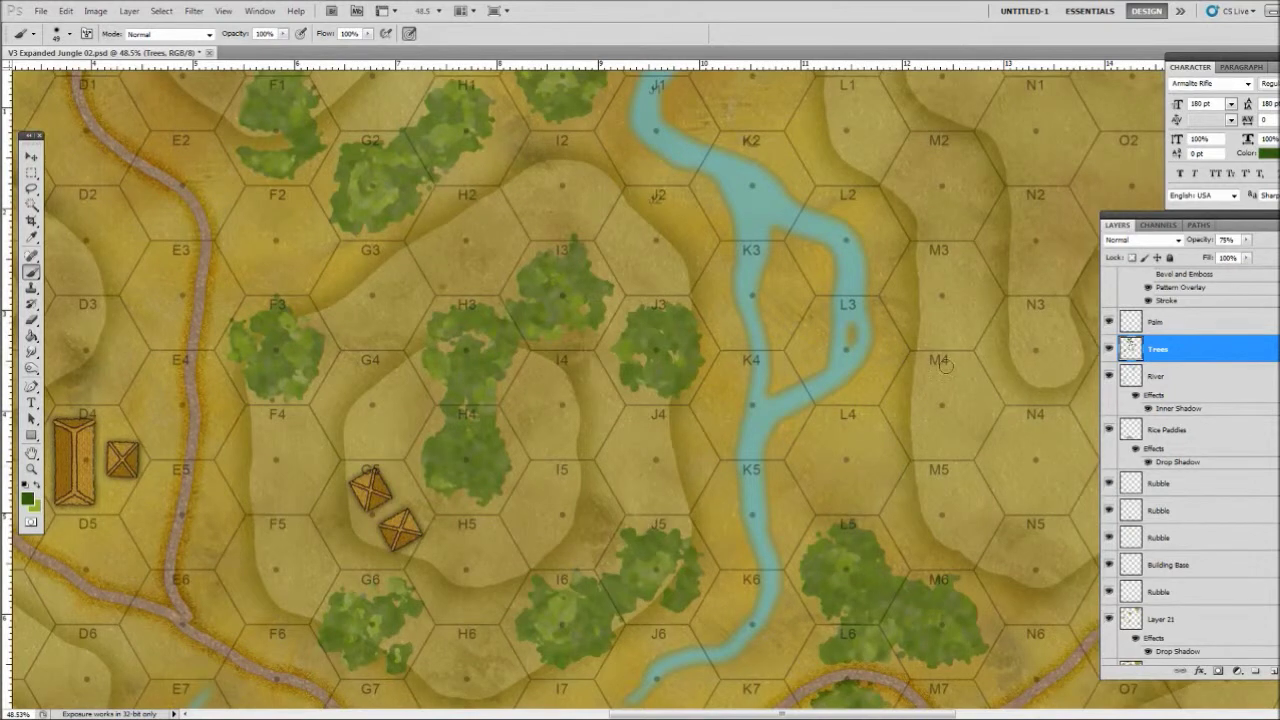
pyautogui.moveTo(958, 282)
pyautogui.mouseDown()
pyautogui.moveTo(930, 268)
pyautogui.moveTo(918, 298)
pyautogui.moveTo(903, 285)
pyautogui.moveTo(922, 323)
pyautogui.moveTo(930, 272)
pyautogui.moveTo(945, 313)
pyautogui.moveTo(950, 272)
pyautogui.moveTo(937, 360)
pyautogui.mouseUp()
pyautogui.moveTo(944, 397)
pyautogui.mouseDown()
pyautogui.moveTo(921, 427)
pyautogui.moveTo(921, 371)
pyautogui.moveTo(935, 437)
pyautogui.moveTo(957, 395)
pyautogui.moveTo(970, 412)
pyautogui.moveTo(952, 430)
pyautogui.moveTo(939, 424)
pyautogui.moveTo(951, 396)
pyautogui.moveTo(937, 413)
pyautogui.moveTo(930, 379)
pyautogui.moveTo(968, 373)
pyautogui.moveTo(972, 317)
pyautogui.moveTo(946, 347)
pyautogui.moveTo(943, 330)
pyautogui.moveTo(983, 334)
pyautogui.moveTo(998, 355)
pyautogui.moveTo(1004, 322)
pyautogui.moveTo(1018, 320)
pyautogui.moveTo(1029, 374)
pyautogui.moveTo(1046, 324)
pyautogui.moveTo(1049, 367)
pyautogui.moveTo(1062, 373)
pyautogui.moveTo(1058, 353)
pyautogui.moveTo(1049, 378)
pyautogui.moveTo(995, 388)
pyautogui.mouseUp()
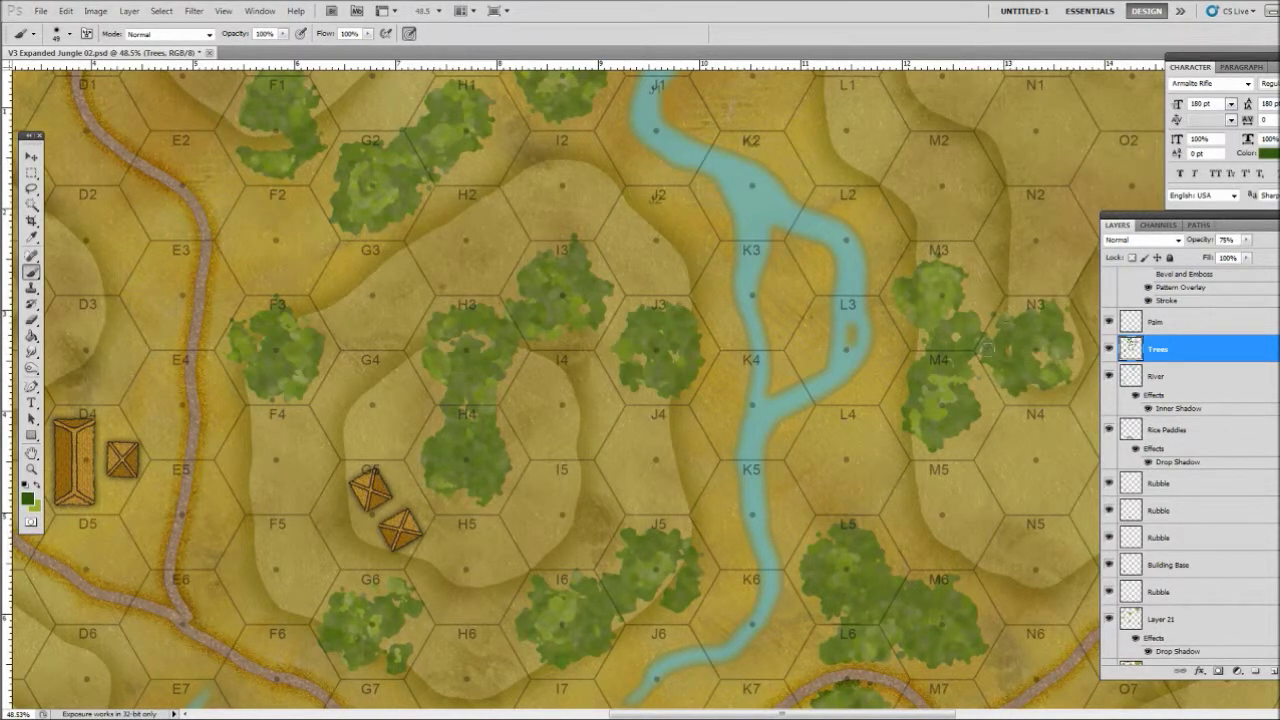
pyautogui.press('e')
pyautogui.moveTo(1008, 322)
pyautogui.mouseDown()
pyautogui.moveTo(1024, 375)
pyautogui.moveTo(1051, 392)
pyautogui.mouseUp()
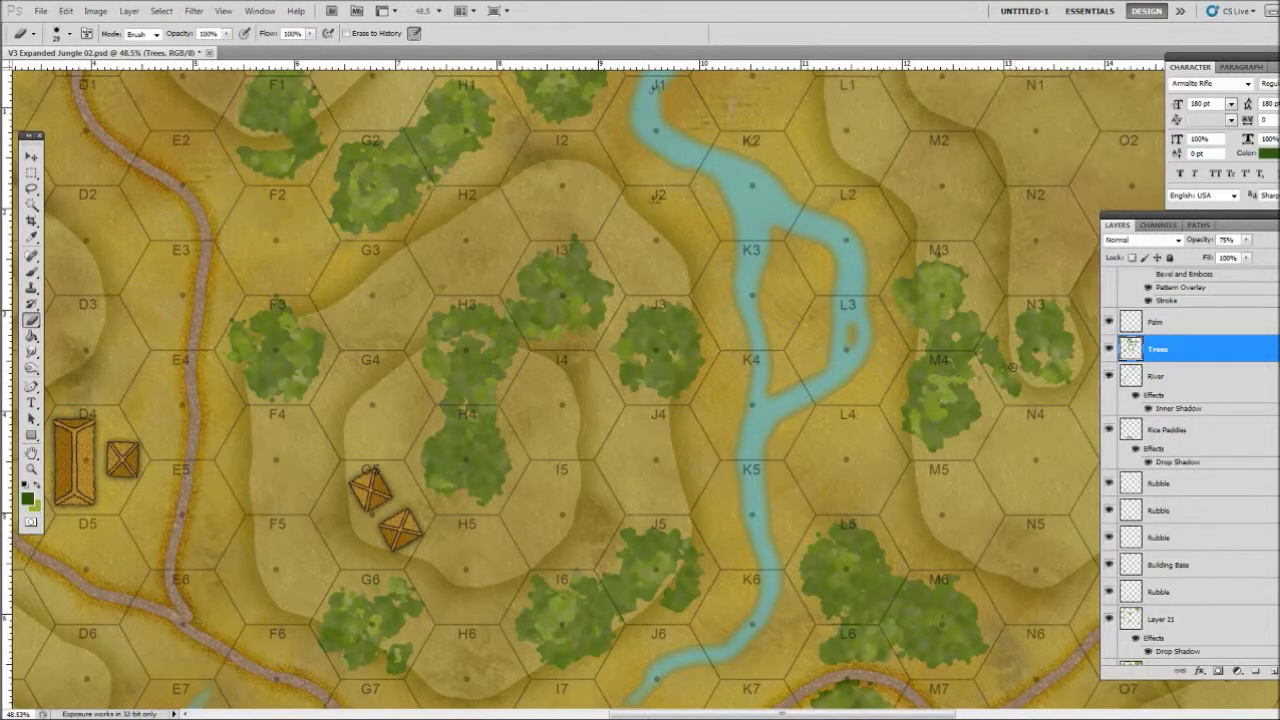
pyautogui.press('b')
pyautogui.moveTo(994, 342)
pyautogui.mouseDown()
pyautogui.moveTo(957, 275)
pyautogui.moveTo(1002, 346)
pyautogui.moveTo(983, 296)
pyautogui.moveTo(1005, 358)
pyautogui.mouseUp()
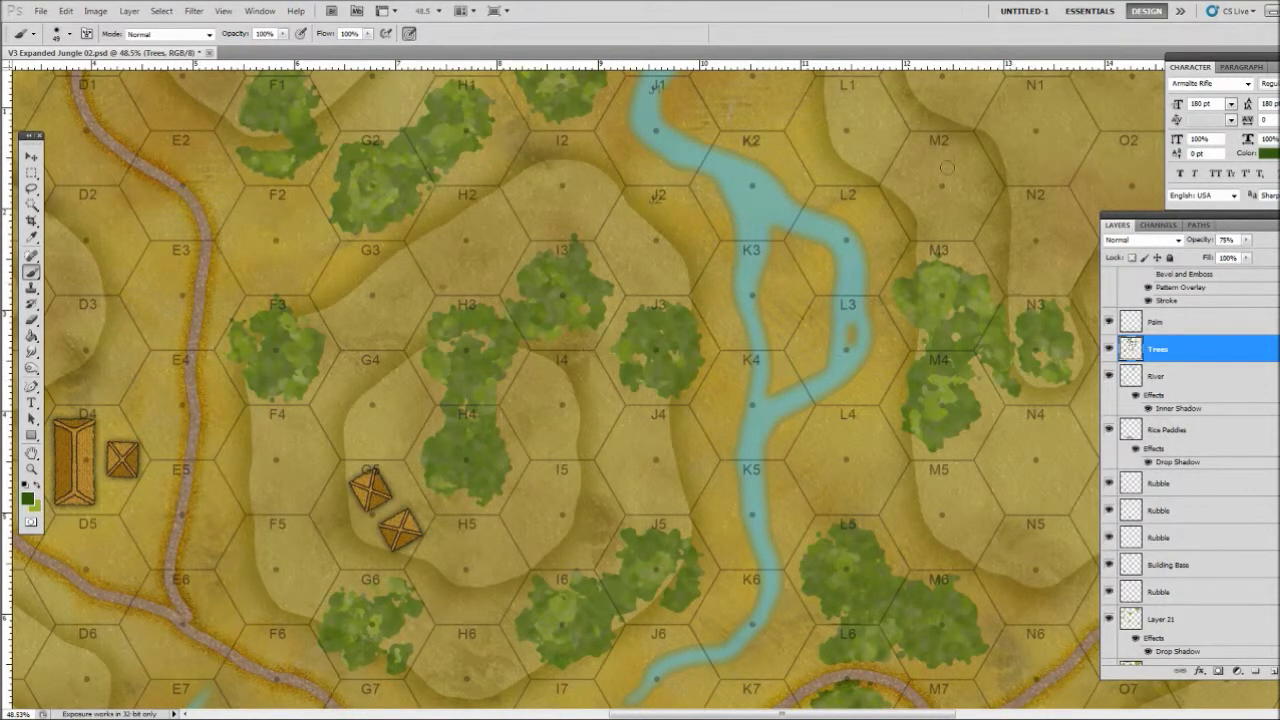
# Paint tree clumps in hexes M2, O1 and O2, extending the O1 trees along the map's edge above P1.
pyautogui.moveTo(907, 158)
pyautogui.mouseDown()
pyautogui.moveTo(936, 173)
pyautogui.moveTo(957, 167)
pyautogui.moveTo(961, 193)
pyautogui.moveTo(942, 181)
pyautogui.moveTo(938, 215)
pyautogui.moveTo(921, 191)
pyautogui.moveTo(936, 225)
pyautogui.moveTo(963, 214)
pyautogui.moveTo(936, 150)
pyautogui.mouseUp()
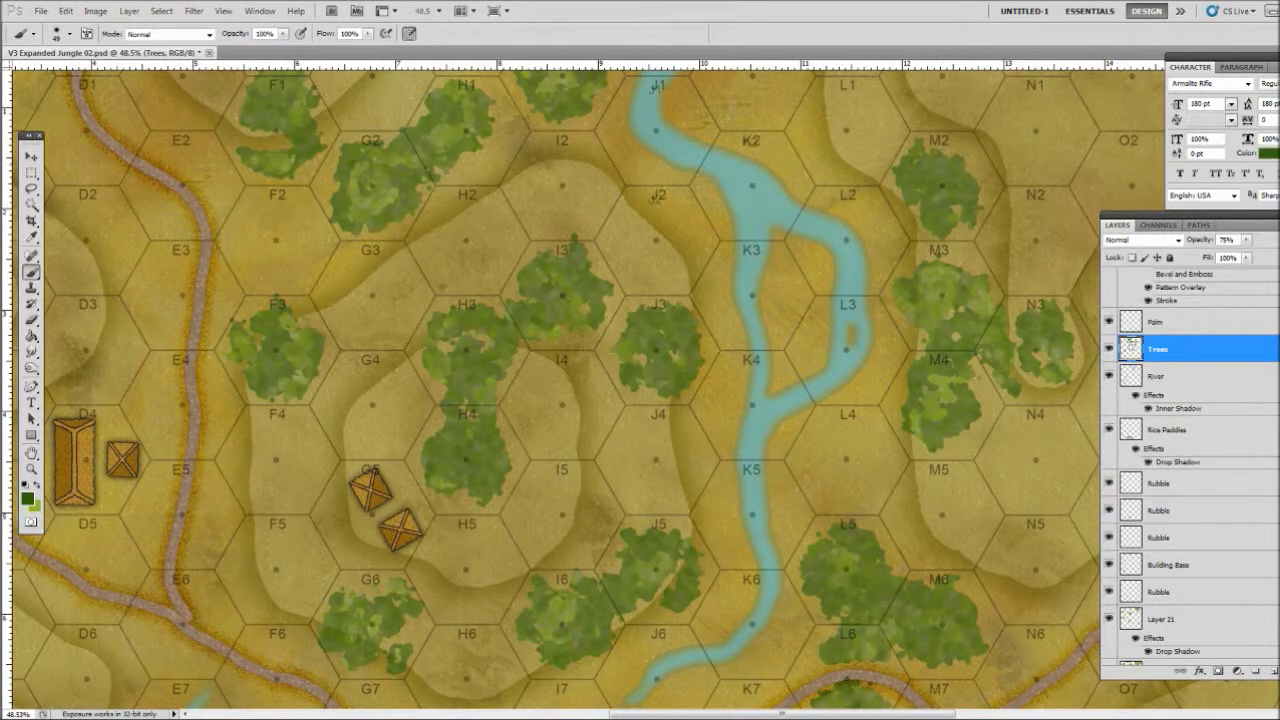
pyautogui.scroll(3, 583, 390)
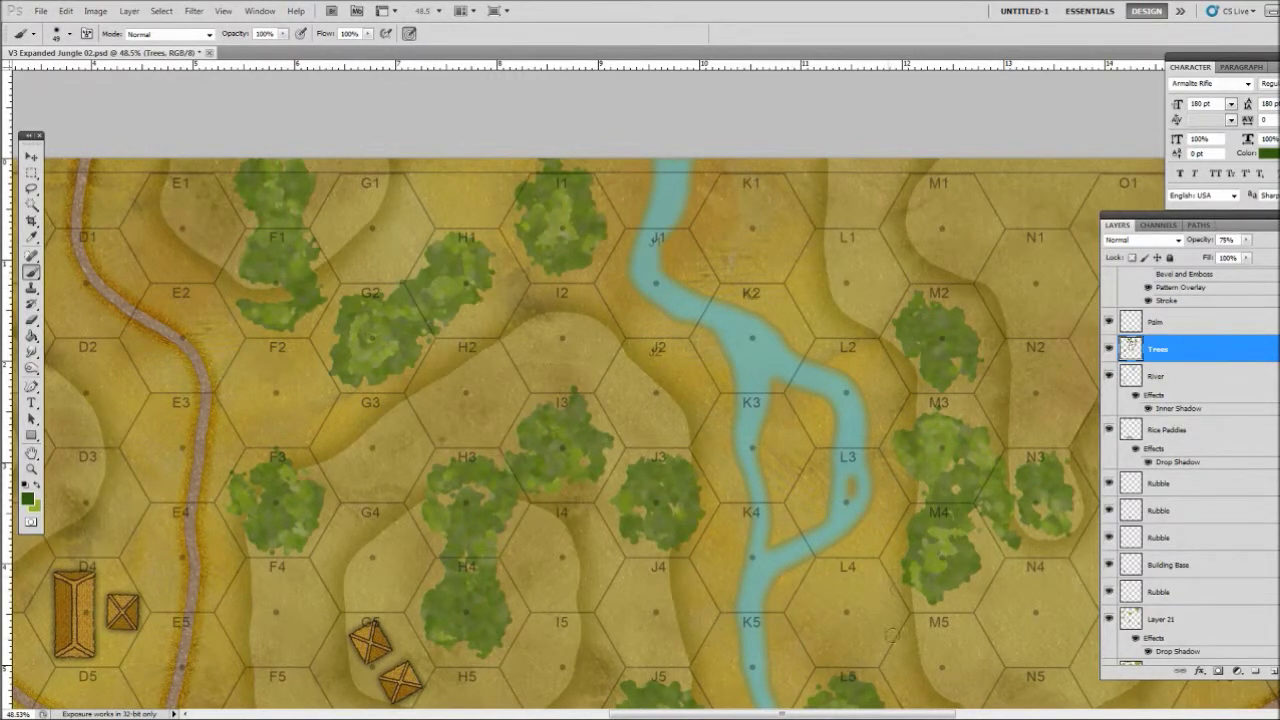
pyautogui.moveTo(806, 713); pyautogui.dragTo(908, 714)
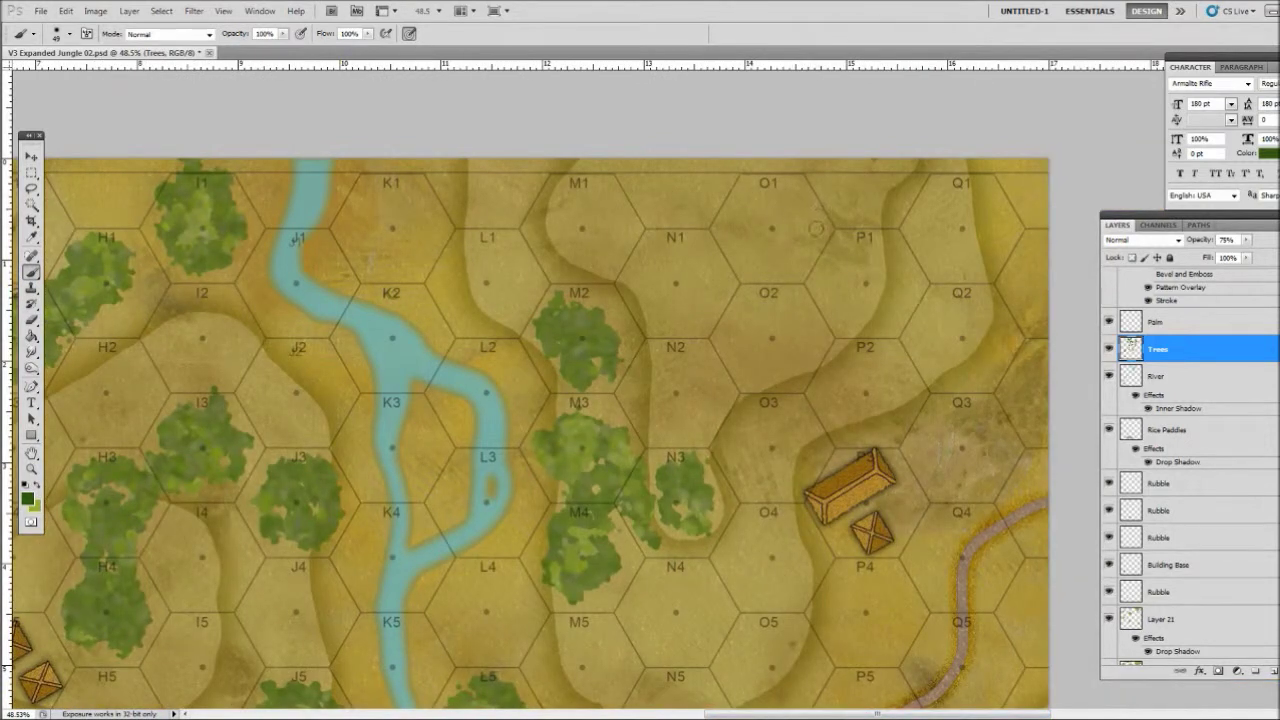
pyautogui.moveTo(812, 210)
pyautogui.mouseDown()
pyautogui.moveTo(727, 220)
pyautogui.moveTo(760, 258)
pyautogui.moveTo(773, 210)
pyautogui.moveTo(781, 244)
pyautogui.moveTo(757, 240)
pyautogui.moveTo(770, 220)
pyautogui.moveTo(773, 258)
pyautogui.moveTo(780, 197)
pyautogui.moveTo(774, 183)
pyautogui.moveTo(750, 187)
pyautogui.moveTo(762, 152)
pyautogui.moveTo(831, 189)
pyautogui.moveTo(875, 185)
pyautogui.moveTo(810, 208)
pyautogui.moveTo(875, 205)
pyautogui.moveTo(853, 172)
pyautogui.moveTo(904, 178)
pyautogui.mouseUp()
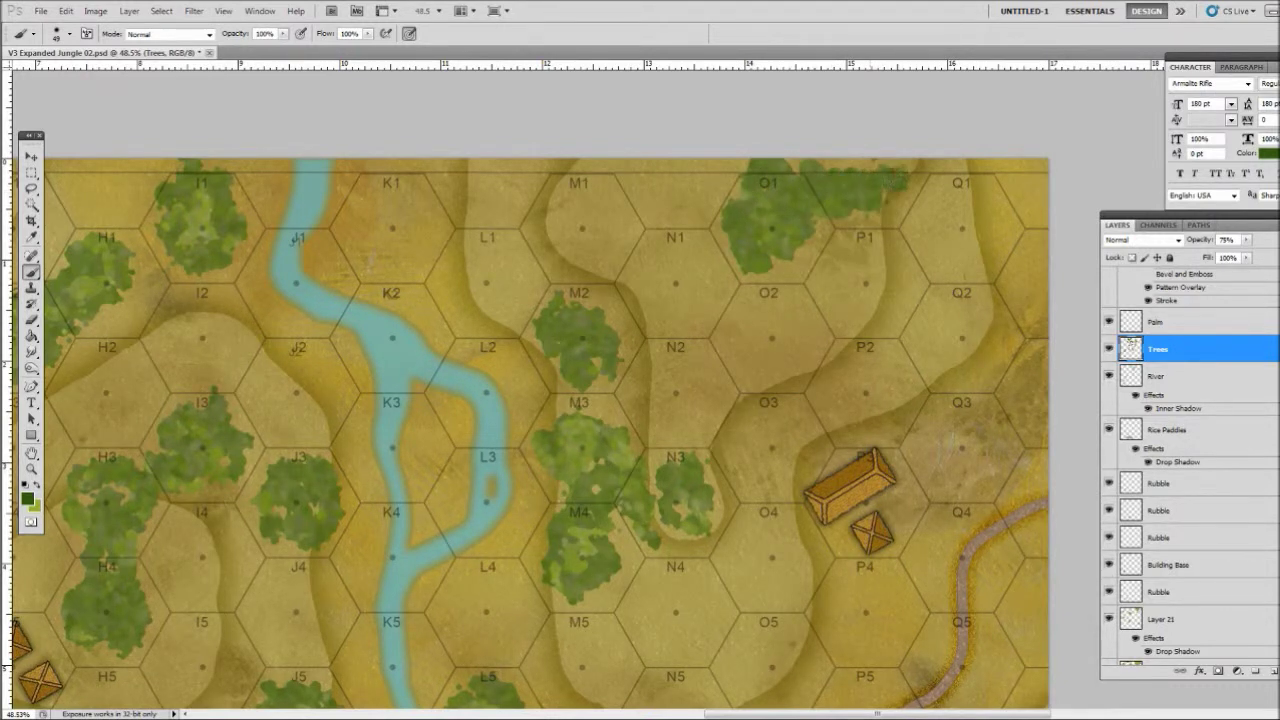
pyautogui.moveTo(778, 340)
pyautogui.mouseDown()
pyautogui.moveTo(749, 311)
pyautogui.moveTo(757, 348)
pyautogui.moveTo(737, 342)
pyautogui.moveTo(744, 376)
pyautogui.moveTo(766, 359)
pyautogui.moveTo(789, 371)
pyautogui.moveTo(755, 360)
pyautogui.moveTo(785, 360)
pyautogui.moveTo(808, 338)
pyautogui.moveTo(760, 316)
pyautogui.moveTo(759, 296)
pyautogui.moveTo(794, 285)
pyautogui.mouseUp()
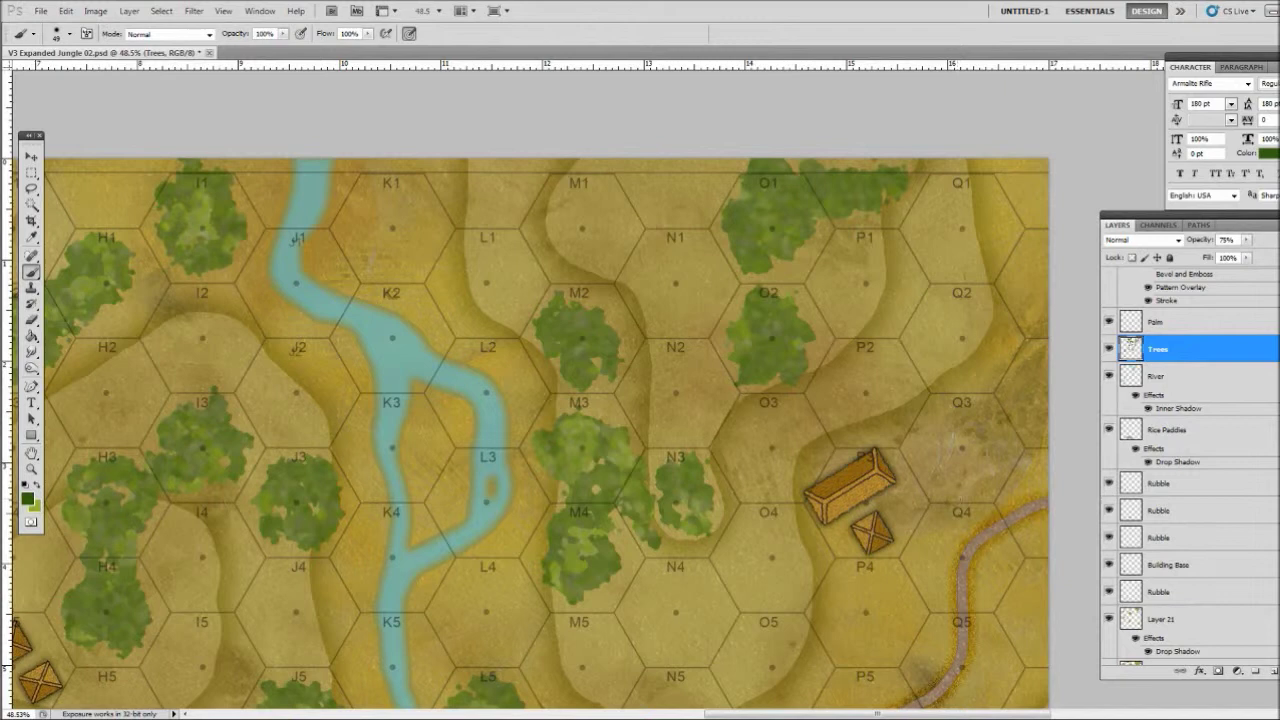
# Paint tree clumps in hexes P4, P7, Q3, Q6 and Q7, with more trees on the map's edge beside Q3.
pyautogui.scroll(-5, 954, 597)
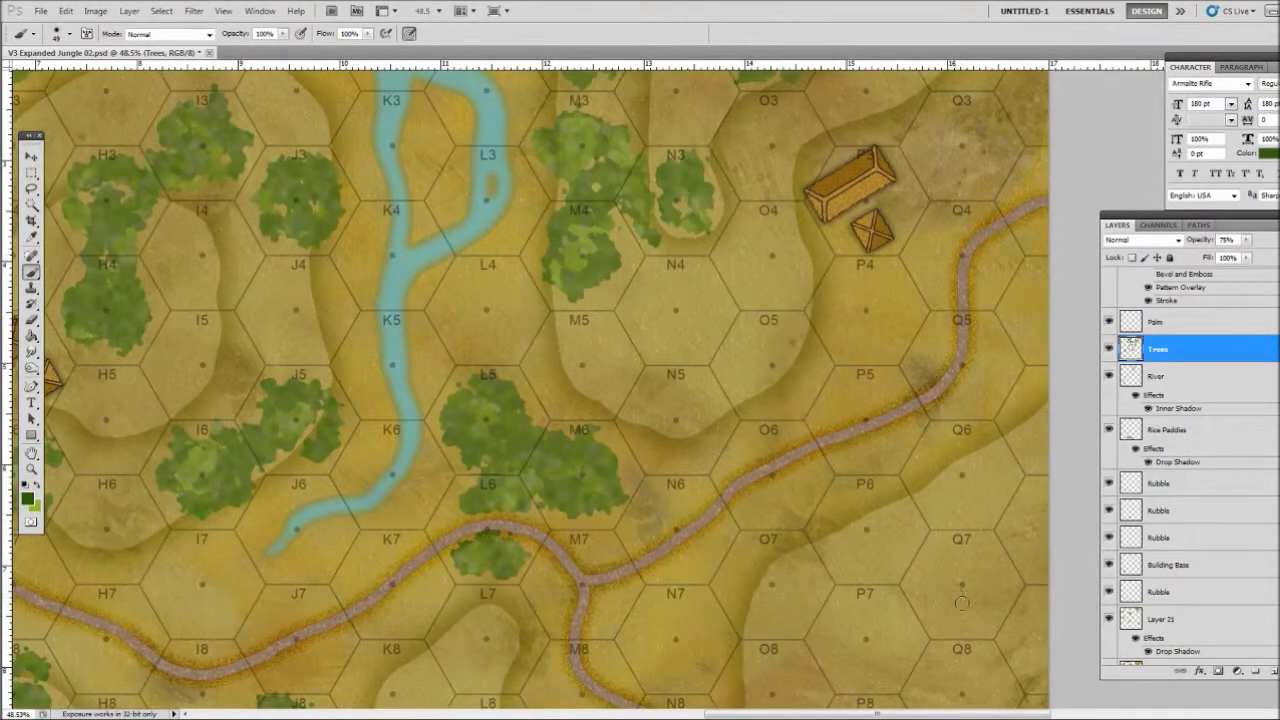
pyautogui.moveTo(962, 603)
pyautogui.mouseDown()
pyautogui.moveTo(949, 555)
pyautogui.moveTo(927, 619)
pyautogui.moveTo(903, 629)
pyautogui.moveTo(868, 613)
pyautogui.moveTo(839, 651)
pyautogui.moveTo(846, 669)
pyautogui.moveTo(853, 634)
pyautogui.moveTo(872, 648)
pyautogui.moveTo(871, 669)
pyautogui.moveTo(856, 627)
pyautogui.moveTo(895, 646)
pyautogui.moveTo(871, 679)
pyautogui.moveTo(891, 619)
pyautogui.moveTo(910, 638)
pyautogui.moveTo(975, 615)
pyautogui.moveTo(936, 602)
pyautogui.moveTo(906, 623)
pyautogui.moveTo(934, 566)
pyautogui.mouseUp()
pyautogui.moveTo(966, 476)
pyautogui.mouseDown()
pyautogui.moveTo(937, 501)
pyautogui.moveTo(968, 486)
pyautogui.moveTo(983, 499)
pyautogui.moveTo(998, 465)
pyautogui.moveTo(982, 509)
pyautogui.moveTo(950, 512)
pyautogui.mouseUp()
pyautogui.moveTo(930, 460)
pyautogui.mouseDown()
pyautogui.moveTo(956, 437)
pyautogui.moveTo(982, 457)
pyautogui.moveTo(994, 445)
pyautogui.moveTo(917, 473)
pyautogui.moveTo(950, 434)
pyautogui.moveTo(981, 450)
pyautogui.moveTo(928, 496)
pyautogui.mouseUp()
pyautogui.moveTo(889, 308)
pyautogui.mouseDown()
pyautogui.moveTo(857, 306)
pyautogui.moveTo(839, 285)
pyautogui.moveTo(829, 328)
pyautogui.moveTo(831, 298)
pyautogui.moveTo(873, 274)
pyautogui.moveTo(898, 320)
pyautogui.moveTo(885, 341)
pyautogui.moveTo(856, 348)
pyautogui.moveTo(877, 351)
pyautogui.moveTo(890, 302)
pyautogui.mouseUp()
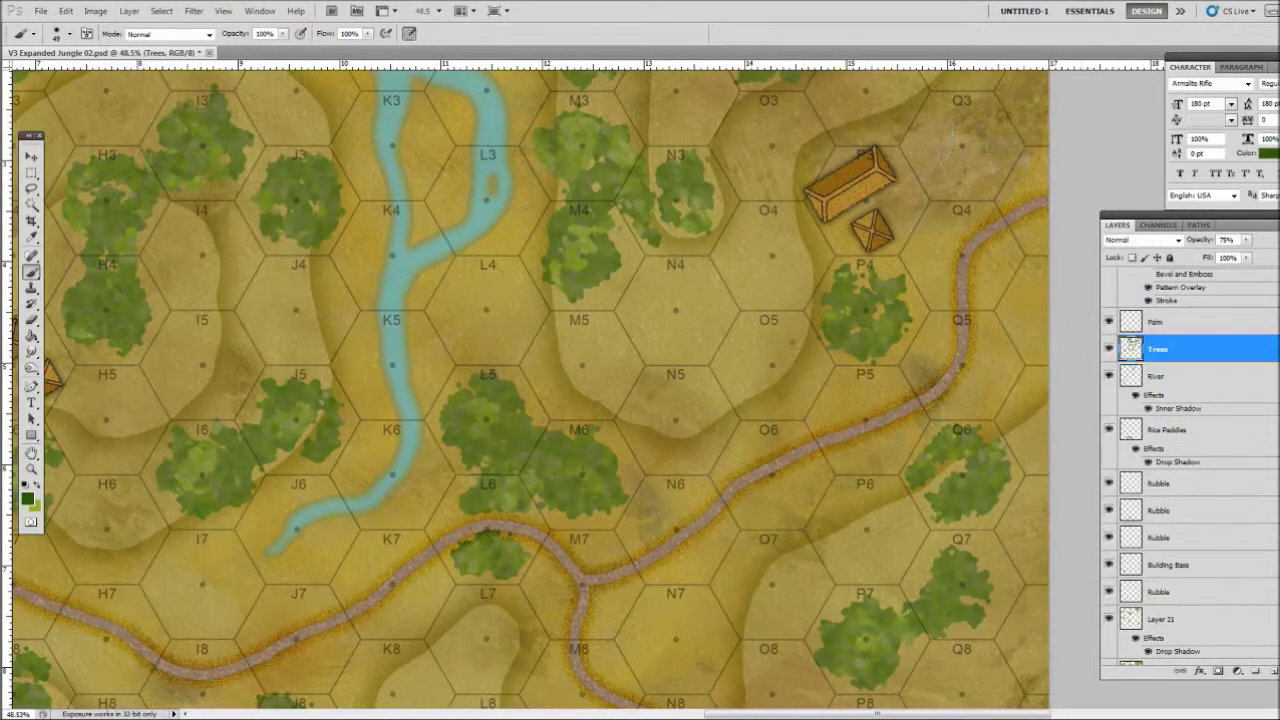
pyautogui.scroll(3, 950, 232)
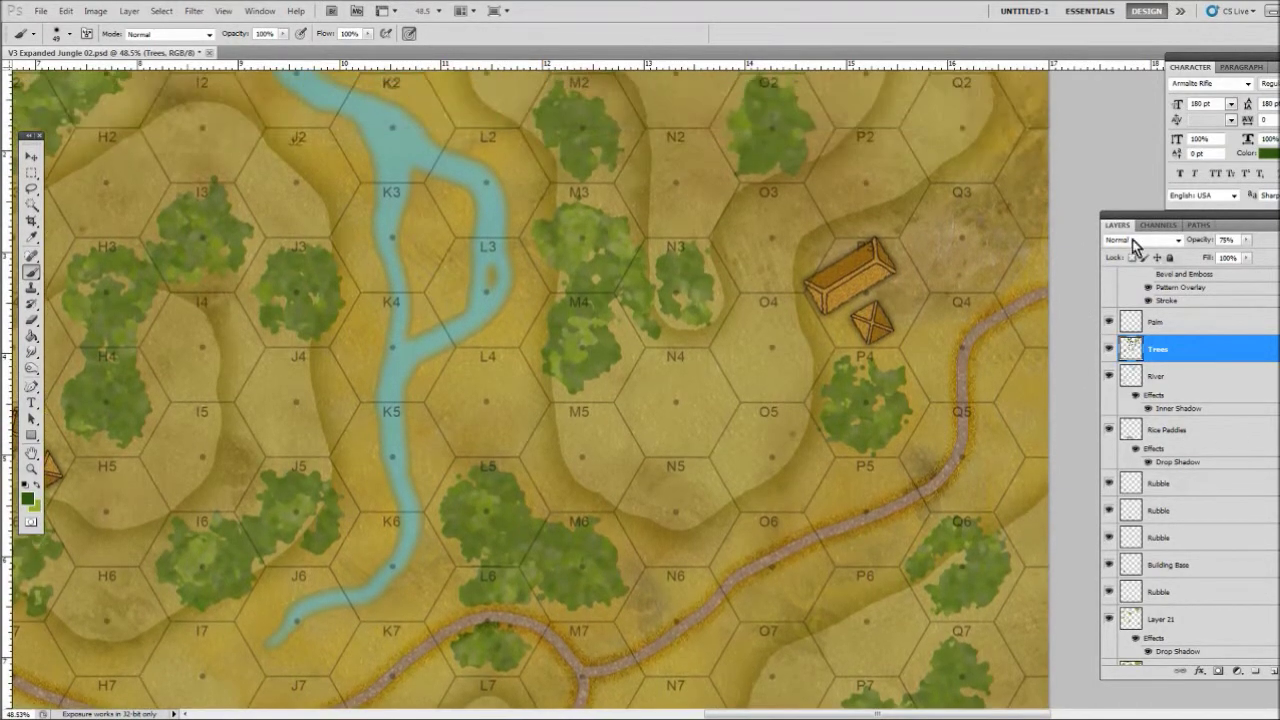
pyautogui.moveTo(950, 234)
pyautogui.mouseDown()
pyautogui.moveTo(932, 265)
pyautogui.moveTo(940, 203)
pyautogui.moveTo(971, 237)
pyautogui.moveTo(953, 270)
pyautogui.moveTo(982, 271)
pyautogui.moveTo(992, 248)
pyautogui.moveTo(961, 202)
pyautogui.moveTo(994, 211)
pyautogui.moveTo(999, 231)
pyautogui.moveTo(1029, 181)
pyautogui.moveTo(1031, 216)
pyautogui.moveTo(1043, 211)
pyautogui.moveTo(1010, 219)
pyautogui.moveTo(1026, 214)
pyautogui.moveTo(1044, 152)
pyautogui.mouseUp()
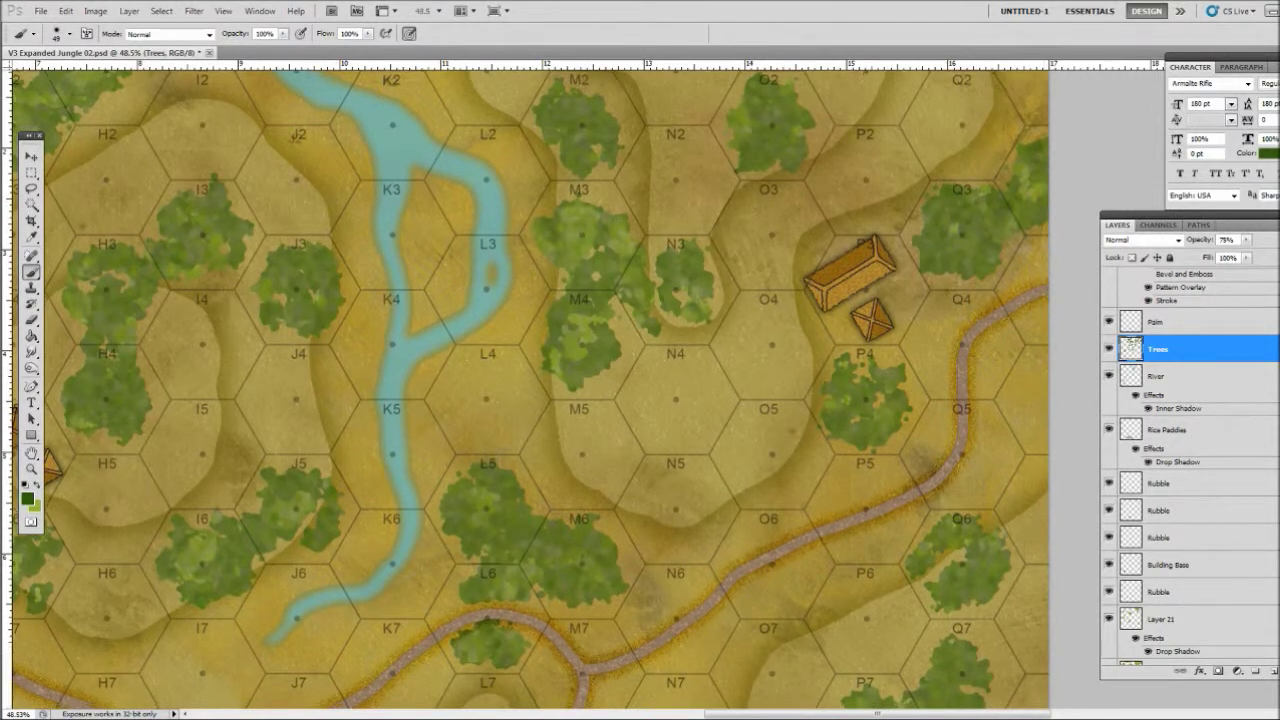
# Paint tree clumps in hexes N9, N10, O10, P9 and Q9, keeping the road clear.
pyautogui.scroll(3, 530, 390)
pyautogui.scroll(-5, 530, 390)
pyautogui.scroll(-5, 525, 390)
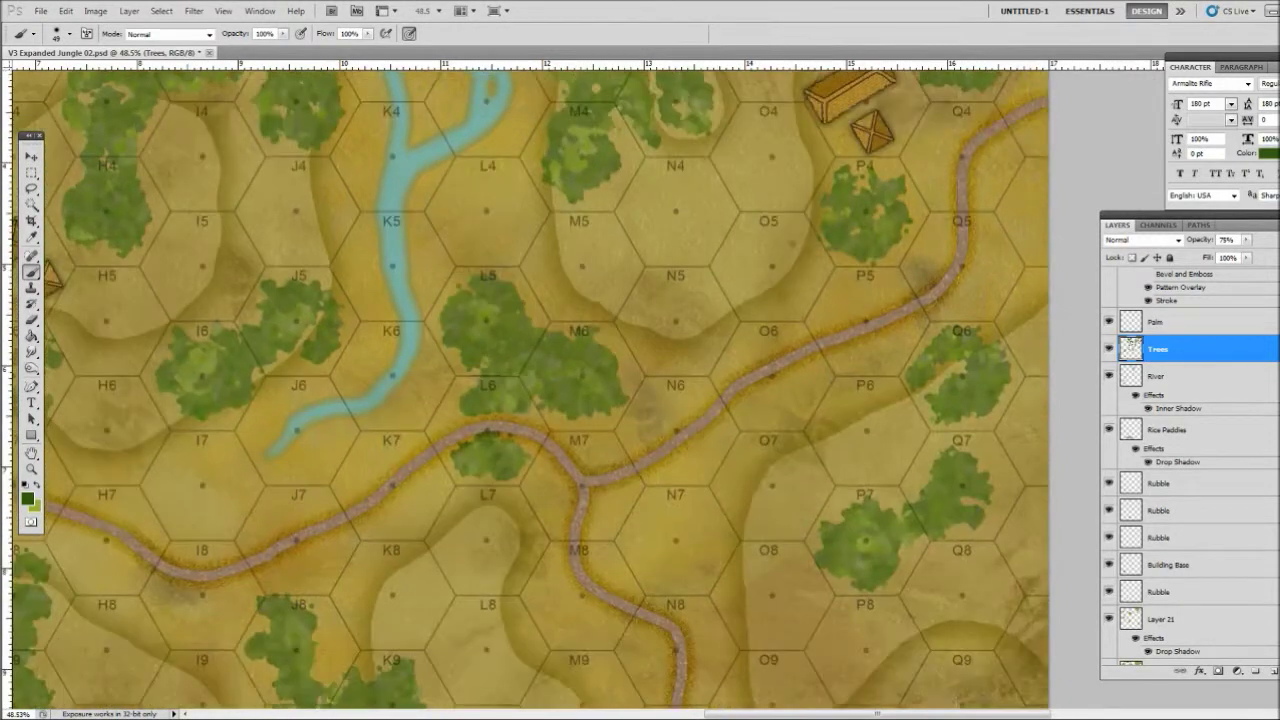
pyautogui.scroll(-1, 692, 505)
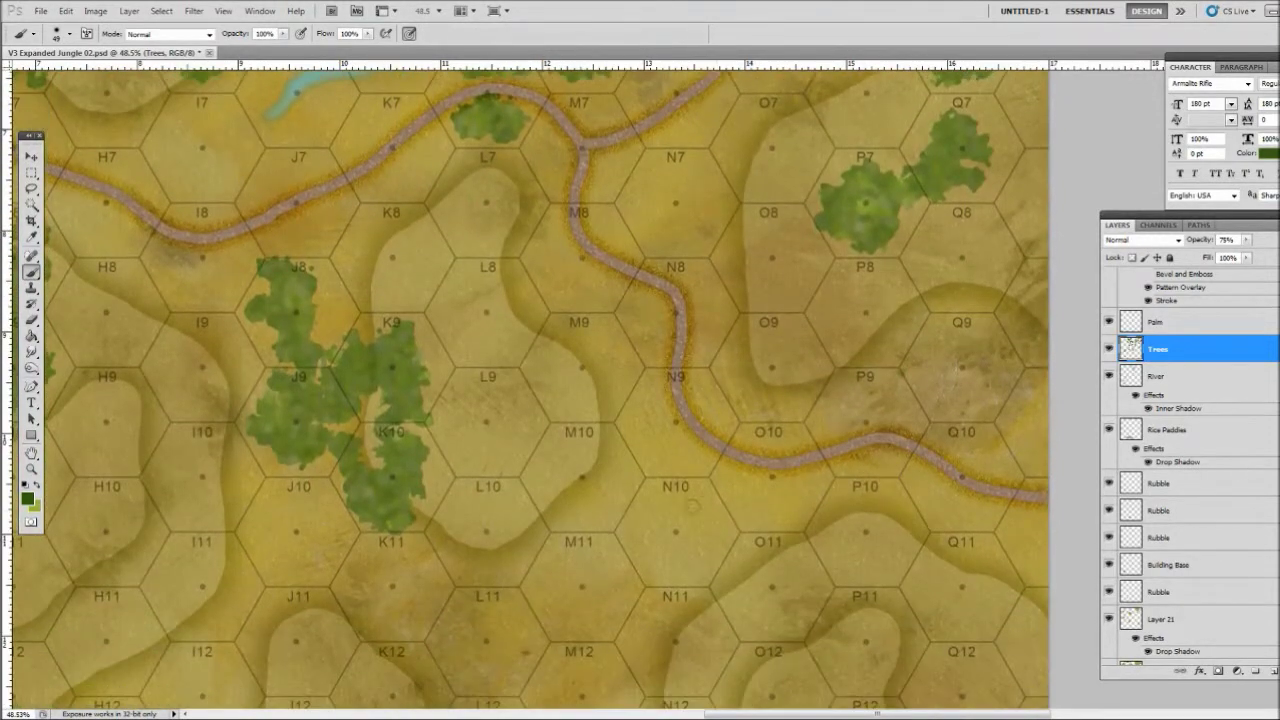
pyautogui.moveTo(647, 424)
pyautogui.mouseDown()
pyautogui.moveTo(648, 390)
pyautogui.moveTo(696, 453)
pyautogui.moveTo(708, 411)
pyautogui.moveTo(698, 386)
pyautogui.moveTo(722, 416)
pyautogui.moveTo(649, 407)
pyautogui.moveTo(670, 435)
pyautogui.moveTo(680, 422)
pyautogui.moveTo(658, 395)
pyautogui.moveTo(664, 416)
pyautogui.moveTo(644, 435)
pyautogui.moveTo(674, 530)
pyautogui.moveTo(696, 528)
pyautogui.moveTo(690, 542)
pyautogui.moveTo(652, 534)
pyautogui.moveTo(649, 554)
pyautogui.moveTo(634, 535)
pyautogui.moveTo(625, 545)
pyautogui.moveTo(660, 570)
pyautogui.moveTo(650, 517)
pyautogui.moveTo(683, 502)
pyautogui.moveTo(707, 558)
pyautogui.moveTo(702, 525)
pyautogui.mouseUp()
pyautogui.moveTo(799, 500)
pyautogui.mouseDown()
pyautogui.moveTo(748, 512)
pyautogui.moveTo(735, 480)
pyautogui.moveTo(800, 470)
pyautogui.moveTo(790, 442)
pyautogui.moveTo(755, 440)
pyautogui.moveTo(775, 440)
pyautogui.moveTo(765, 472)
pyautogui.moveTo(810, 500)
pyautogui.mouseUp()
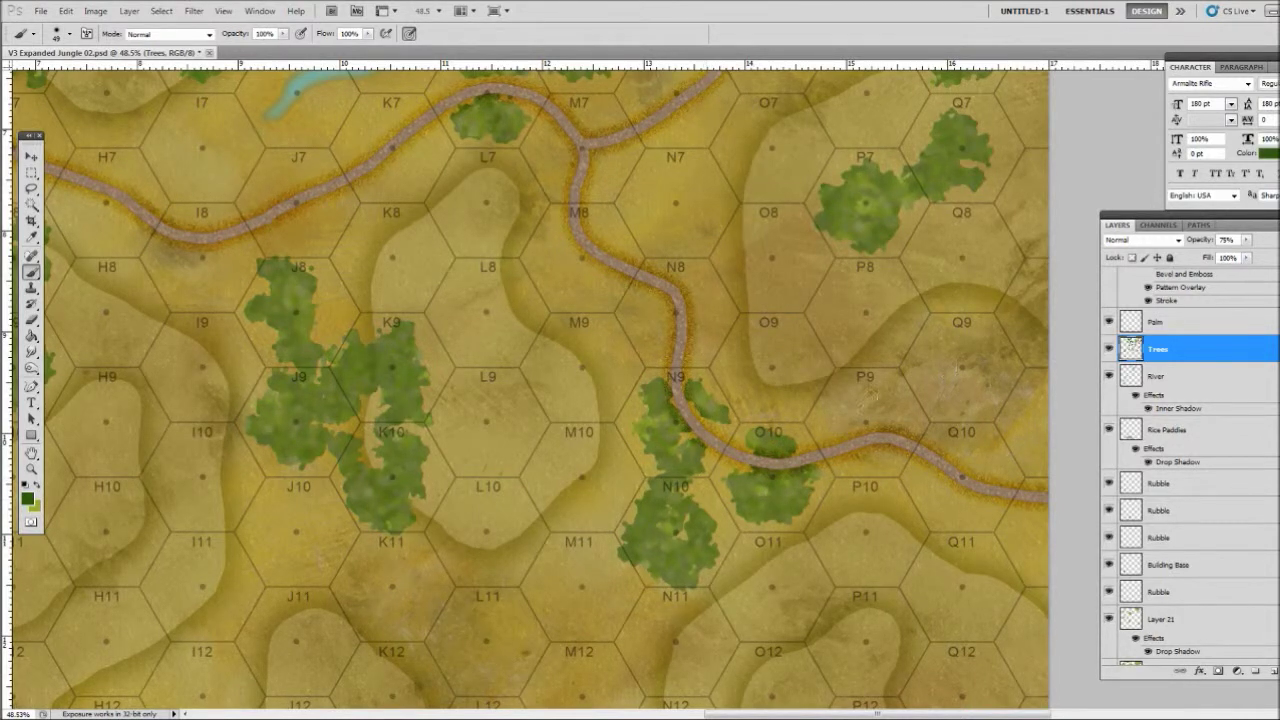
pyautogui.moveTo(842, 414)
pyautogui.mouseDown()
pyautogui.moveTo(840, 382)
pyautogui.moveTo(839, 424)
pyautogui.moveTo(859, 403)
pyautogui.moveTo(878, 408)
pyautogui.moveTo(866, 453)
pyautogui.moveTo(853, 454)
pyautogui.moveTo(885, 456)
pyautogui.moveTo(942, 406)
pyautogui.moveTo(959, 330)
pyautogui.moveTo(973, 380)
pyautogui.moveTo(984, 387)
pyautogui.moveTo(995, 359)
pyautogui.moveTo(985, 379)
pyautogui.moveTo(952, 357)
pyautogui.moveTo(954, 389)
pyautogui.moveTo(938, 374)
pyautogui.moveTo(888, 387)
pyautogui.moveTo(940, 326)
pyautogui.moveTo(949, 356)
pyautogui.moveTo(906, 403)
pyautogui.mouseUp()
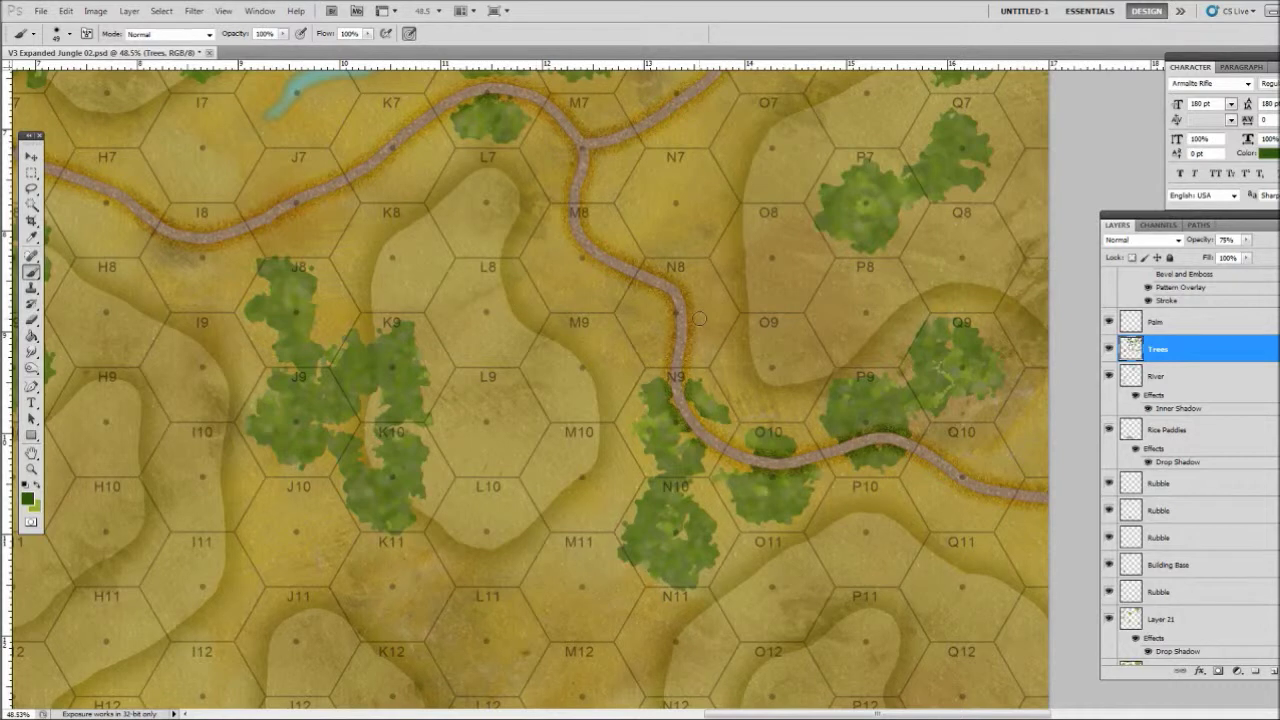
# Check the tree distribution across the whole map and paint a clump in hex K1 just east of the river.
pyautogui.scroll(-4, 638, 360)
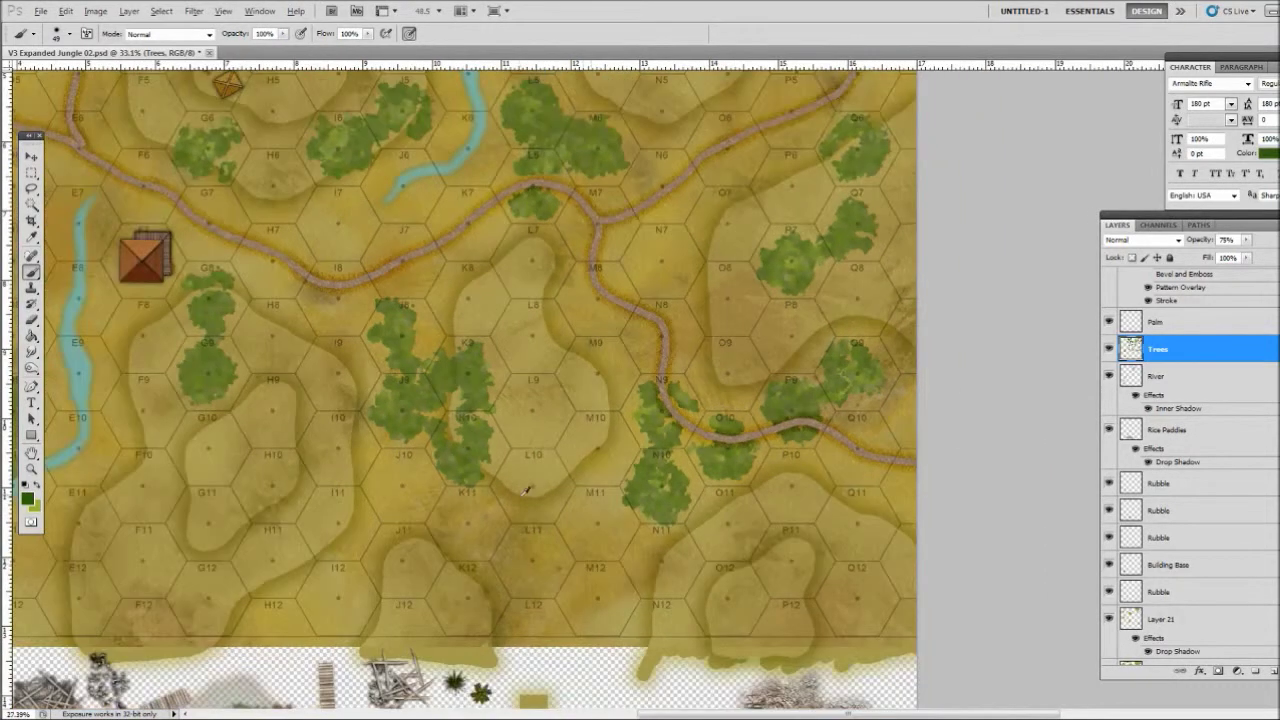
pyautogui.scroll(-1, 524, 519)
pyautogui.scroll(4, 524, 519)
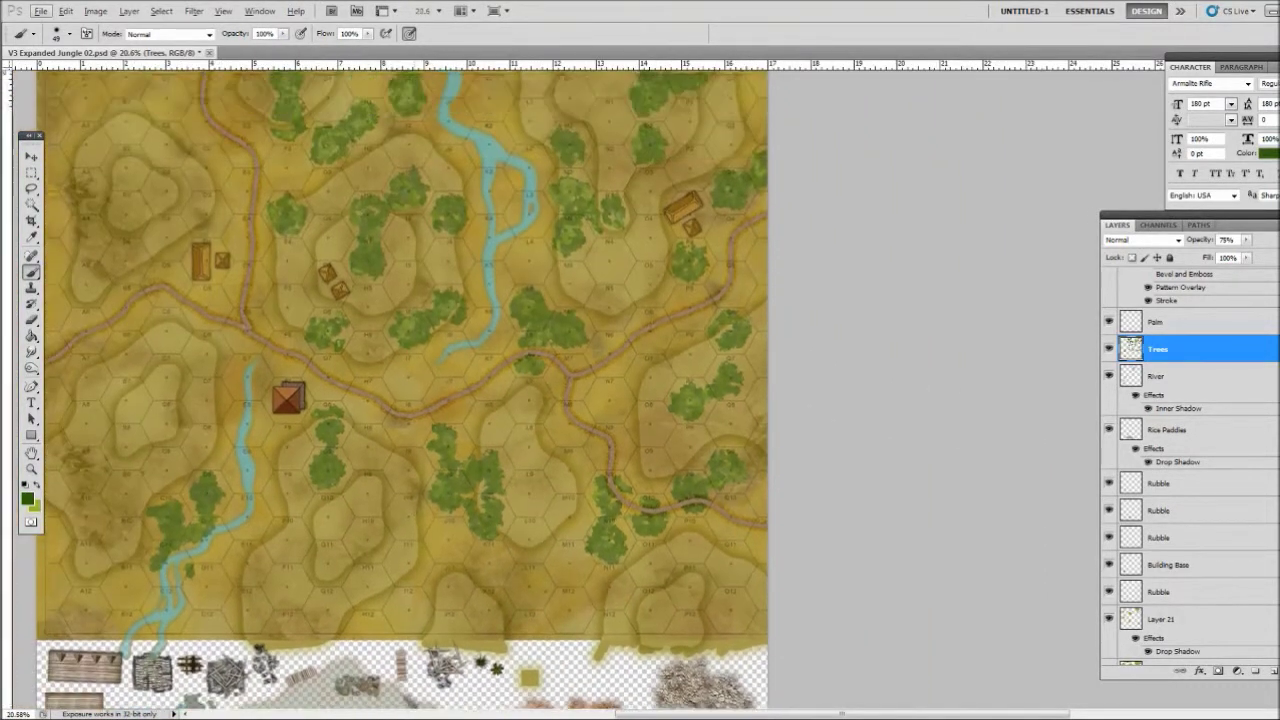
pyautogui.scroll(-1, 506, 466)
pyautogui.scroll(2, 506, 466)
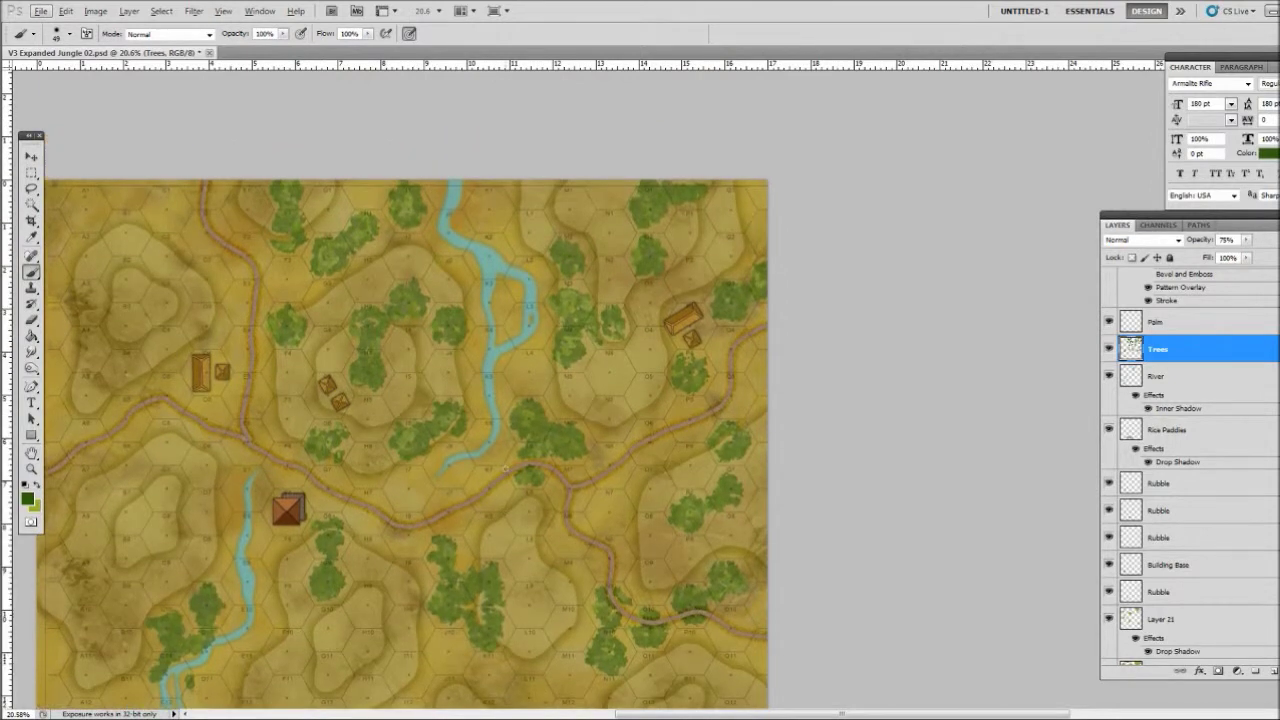
pyautogui.click(493, 210)
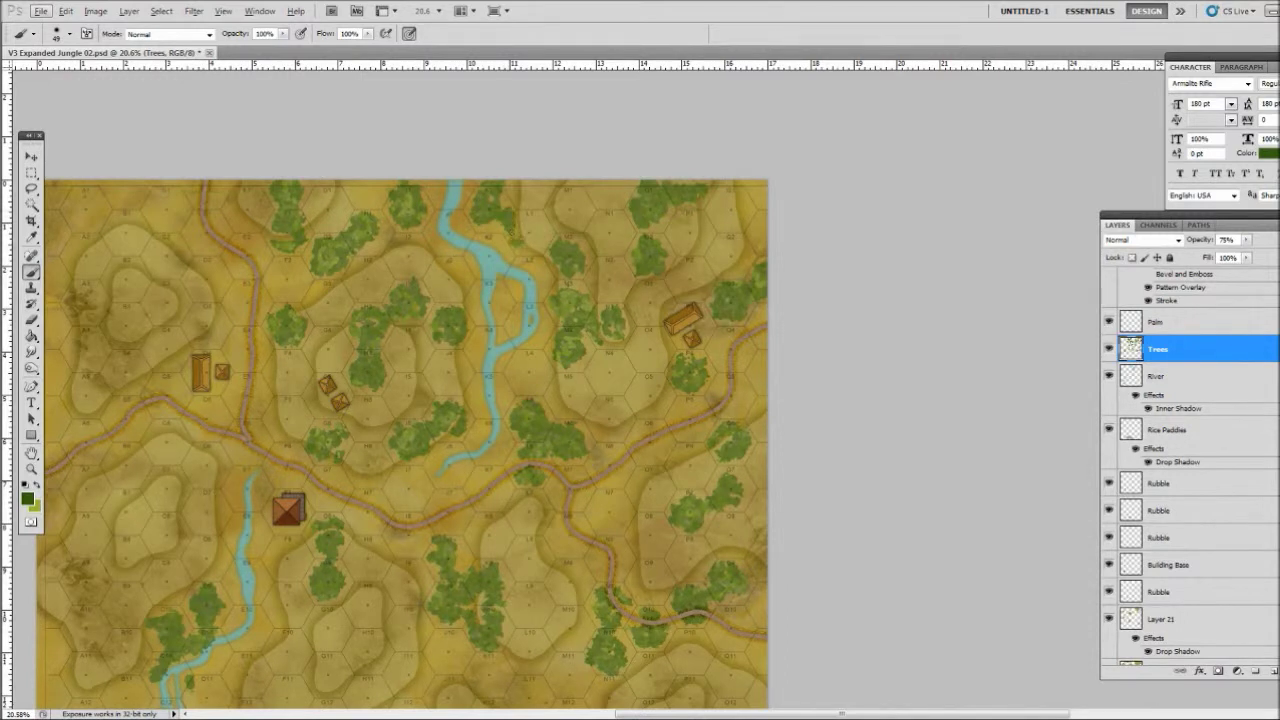
# Paint a tree clump in hex L1 and extend the trees along the map's northern edge above K1 and L1.
pyautogui.moveTo(530, 224); pyautogui.dragTo(540, 244)
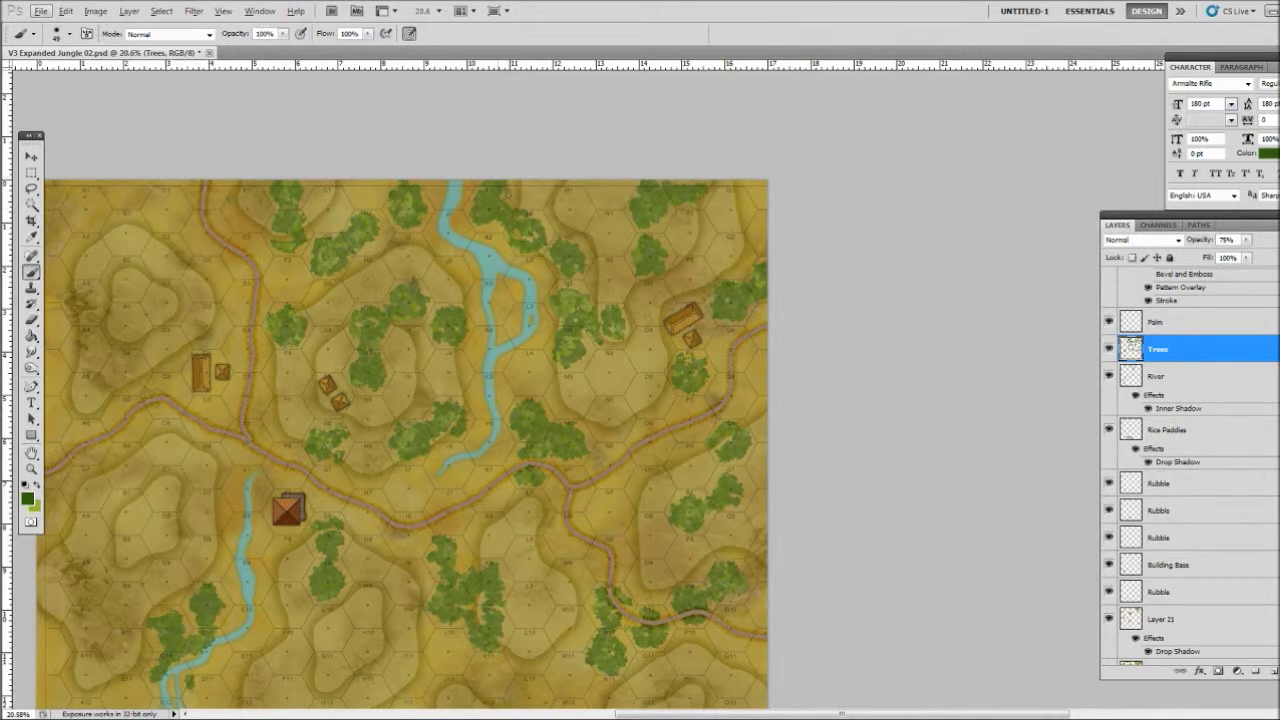
pyautogui.click(533, 190)
pyautogui.click(476, 187)
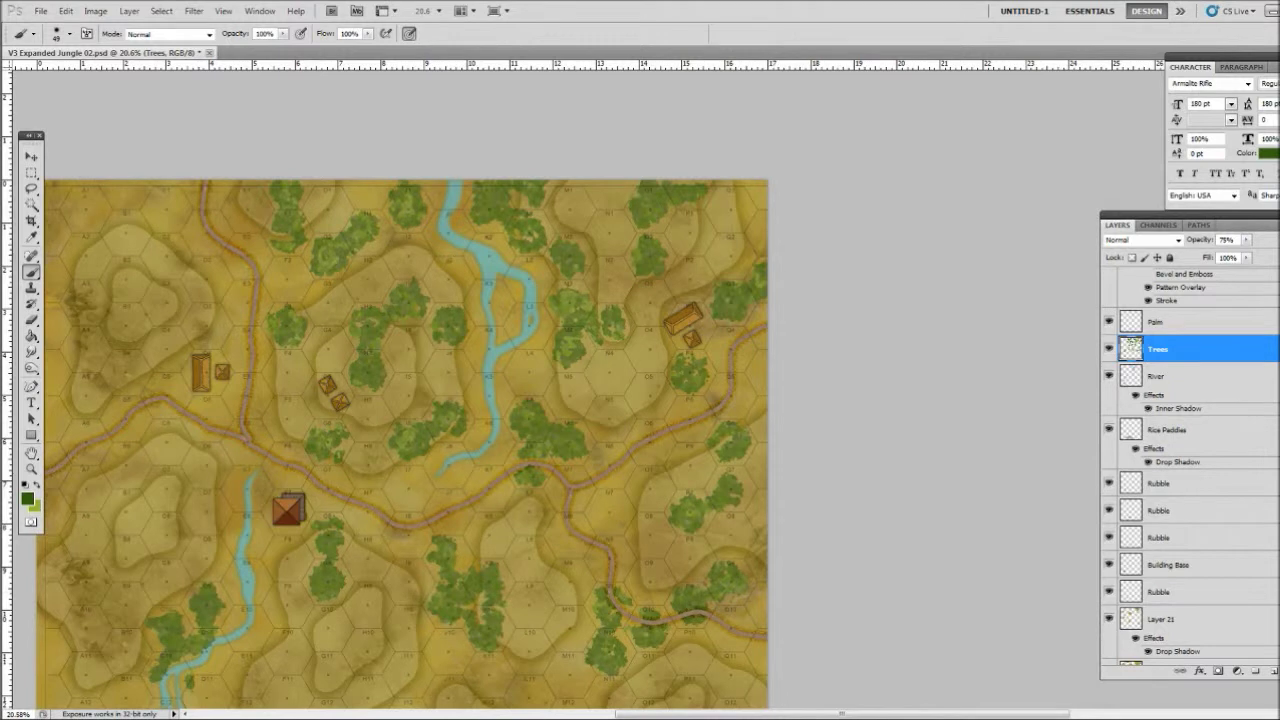
# Paint tree clumps in hexes L11, L12, M12, F11, F12, H10 and H11 across the southern part of the map.
pyautogui.scroll(-3, 400, 390)
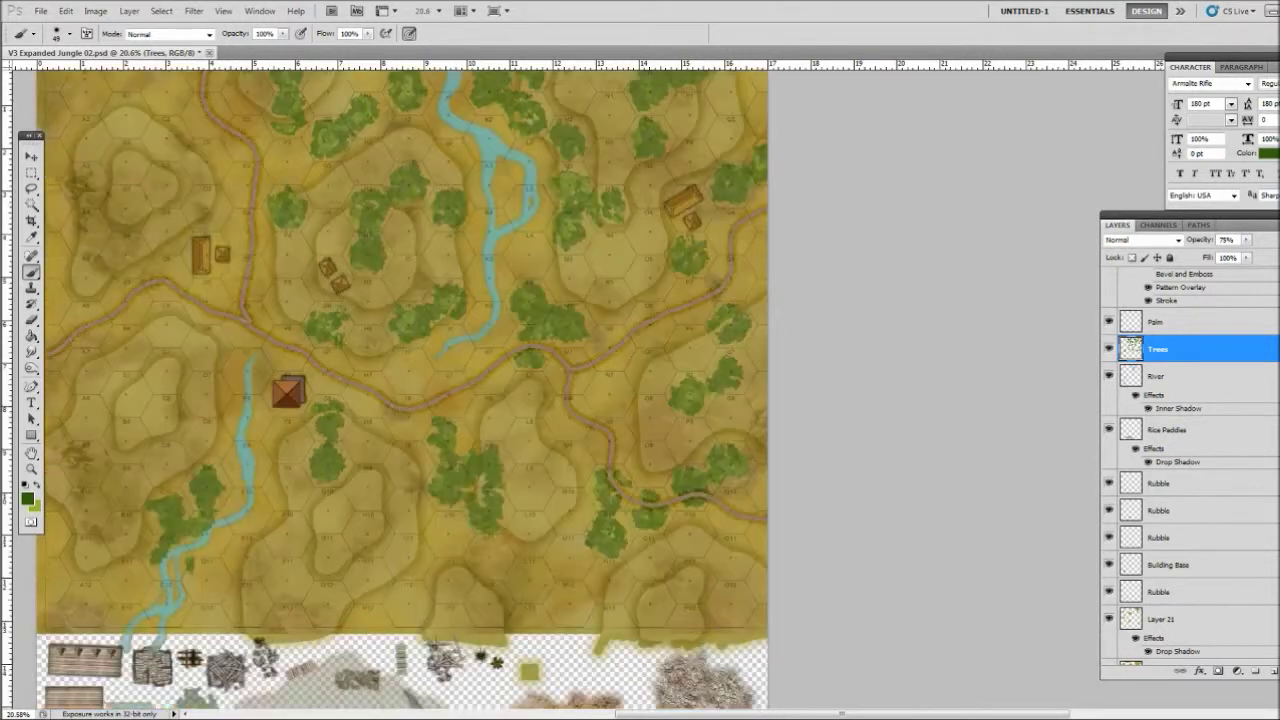
pyautogui.scroll(-1, 400, 390)
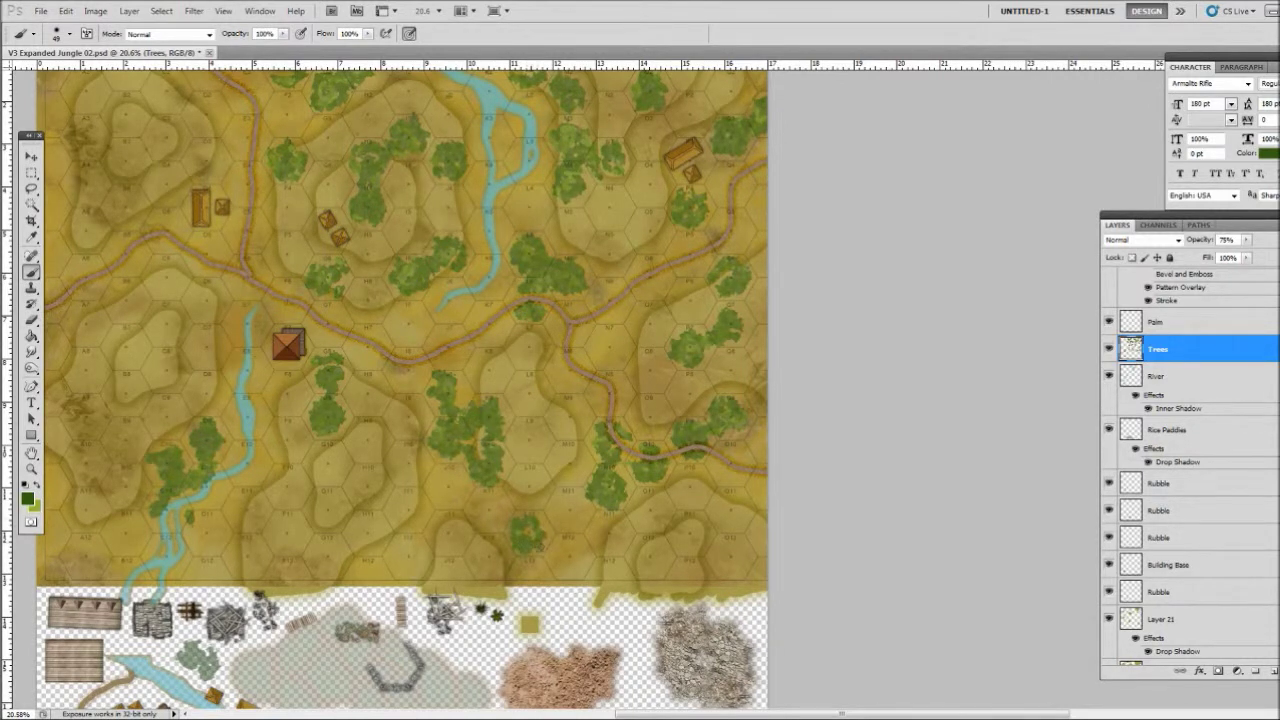
pyautogui.moveTo(538, 552); pyautogui.dragTo(520, 580)
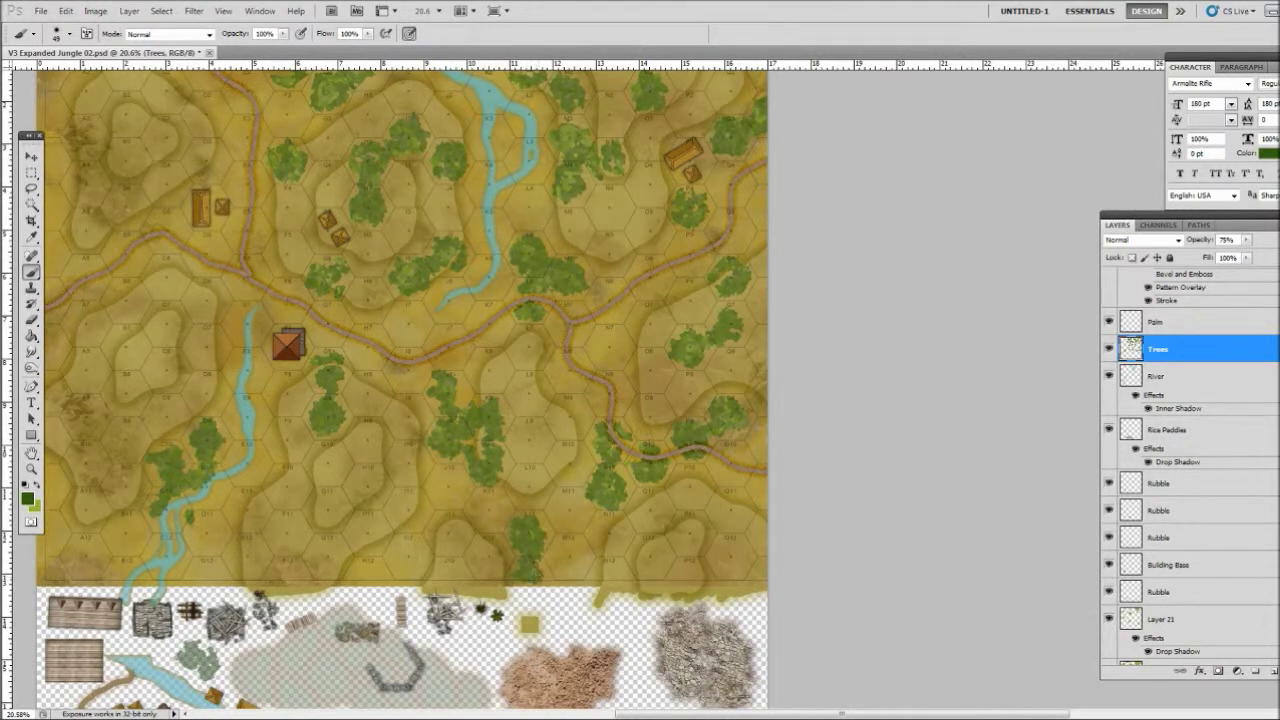
pyautogui.moveTo(570, 568)
pyautogui.mouseDown()
pyautogui.moveTo(560, 555)
pyautogui.moveTo(558, 570)
pyautogui.mouseUp()
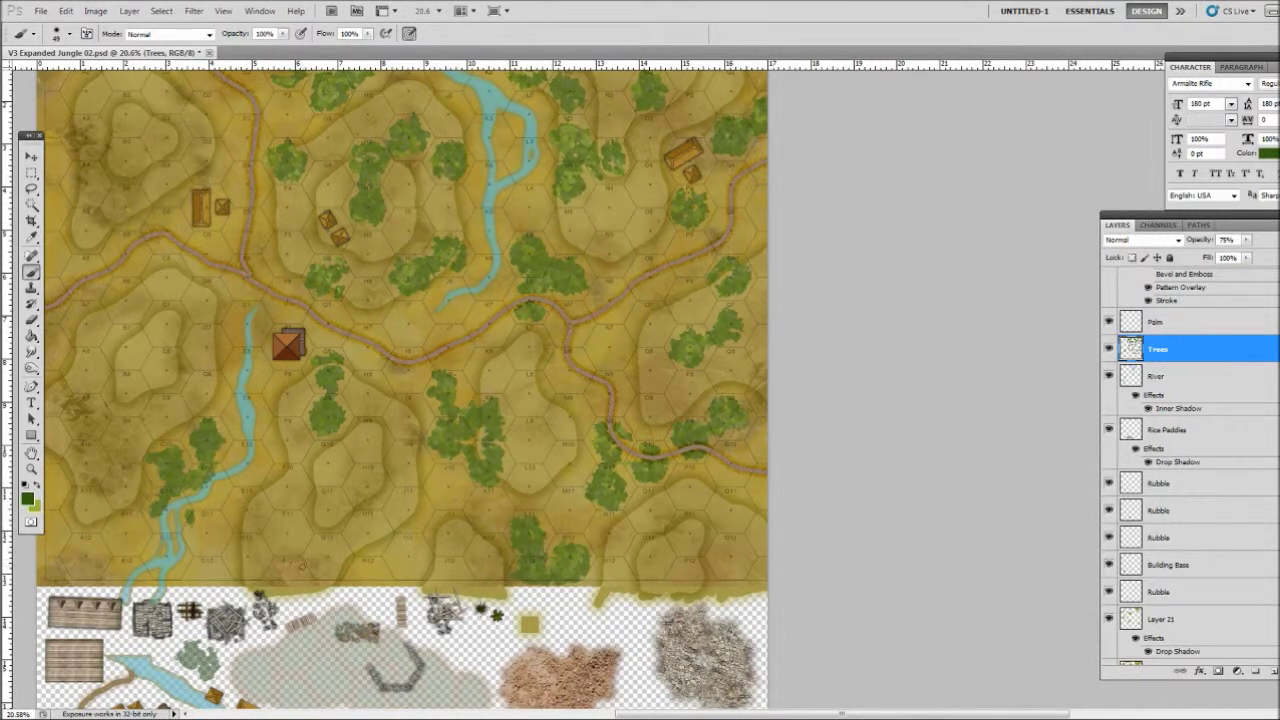
pyautogui.moveTo(296, 521); pyautogui.dragTo(284, 550)
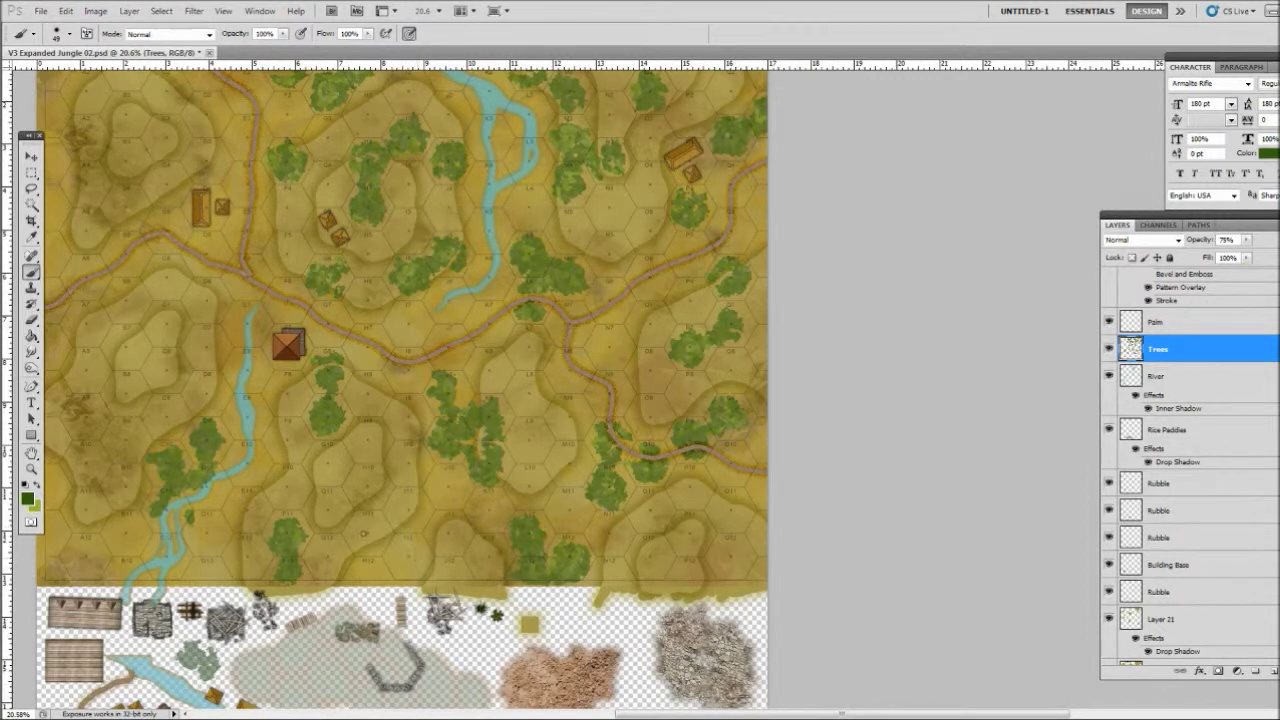
pyautogui.moveTo(362, 532)
pyautogui.mouseDown()
pyautogui.moveTo(370, 520)
pyautogui.moveTo(360, 530)
pyautogui.moveTo(386, 534)
pyautogui.moveTo(354, 545)
pyautogui.moveTo(366, 472)
pyautogui.moveTo(350, 488)
pyautogui.moveTo(380, 494)
pyautogui.moveTo(386, 481)
pyautogui.mouseUp()
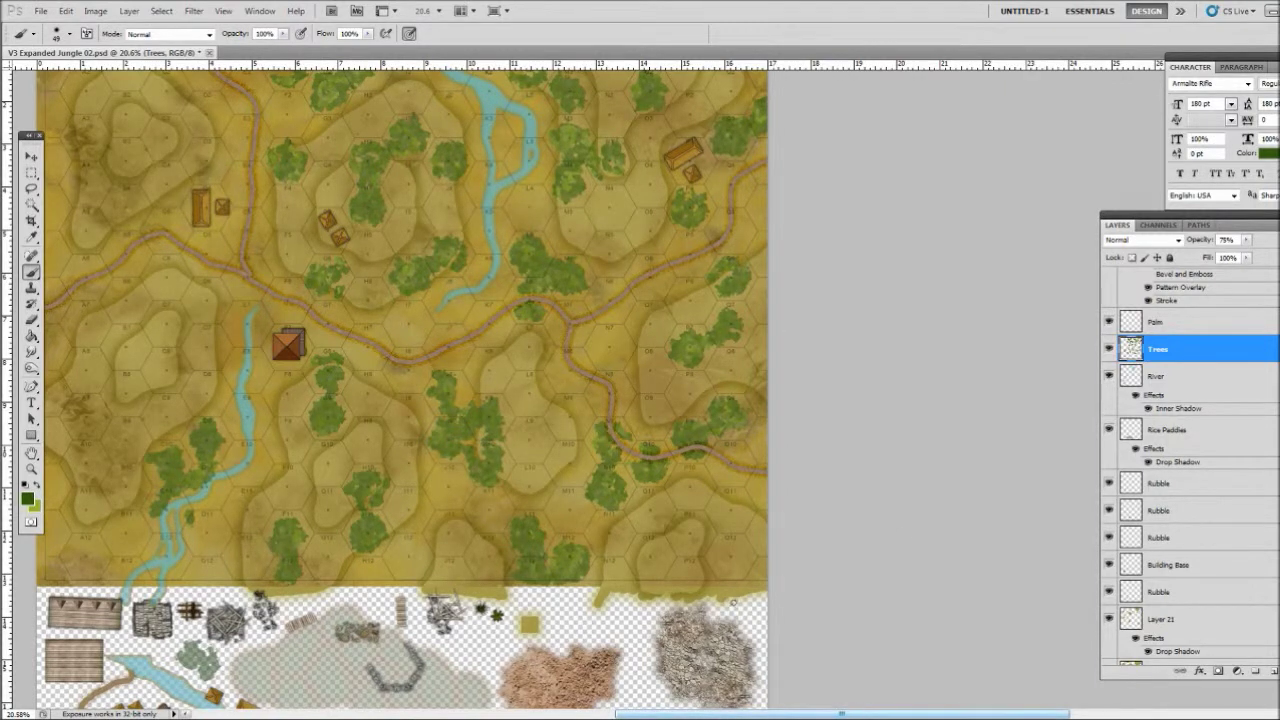
# Paint tree clumps in hexes A7, A8, A9, A12, C6, D6, D7 and D11, extending the A-column trees to the map's western edge.
pyautogui.moveTo(860, 716); pyautogui.dragTo(785, 716)
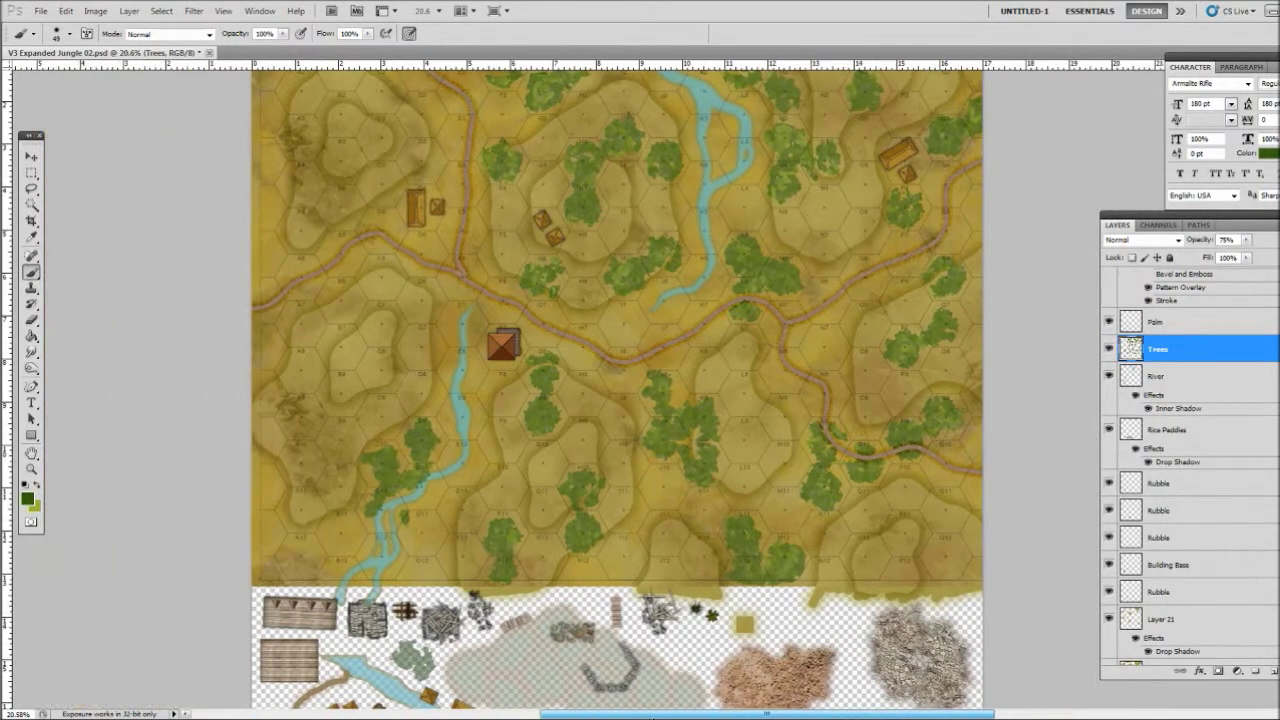
pyautogui.moveTo(314, 314)
pyautogui.mouseDown()
pyautogui.moveTo(296, 318)
pyautogui.moveTo(304, 340)
pyautogui.moveTo(301, 324)
pyautogui.moveTo(272, 350)
pyautogui.moveTo(260, 334)
pyautogui.mouseUp()
pyautogui.moveTo(262, 418)
pyautogui.mouseDown()
pyautogui.moveTo(278, 446)
pyautogui.moveTo(300, 426)
pyautogui.moveTo(313, 434)
pyautogui.moveTo(298, 400)
pyautogui.moveTo(310, 406)
pyautogui.moveTo(308, 377)
pyautogui.moveTo(291, 372)
pyautogui.moveTo(311, 361)
pyautogui.moveTo(316, 376)
pyautogui.moveTo(290, 372)
pyautogui.moveTo(302, 360)
pyautogui.moveTo(306, 398)
pyautogui.mouseUp()
pyautogui.moveTo(380, 268)
pyautogui.mouseDown()
pyautogui.moveTo(425, 300)
pyautogui.moveTo(420, 355)
pyautogui.mouseUp()
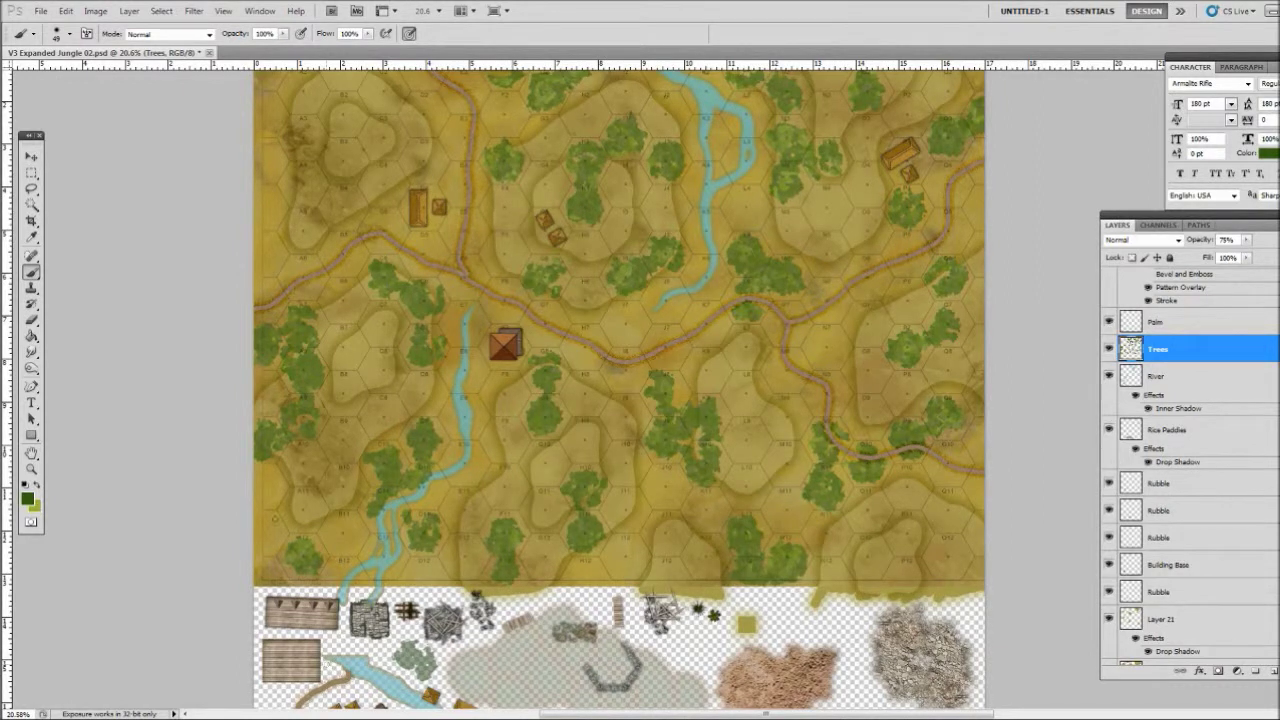
pyautogui.moveTo(296, 569)
pyautogui.mouseDown()
pyautogui.moveTo(262, 576)
pyautogui.moveTo(308, 579)
pyautogui.moveTo(278, 572)
pyautogui.moveTo(290, 550)
pyautogui.mouseUp()
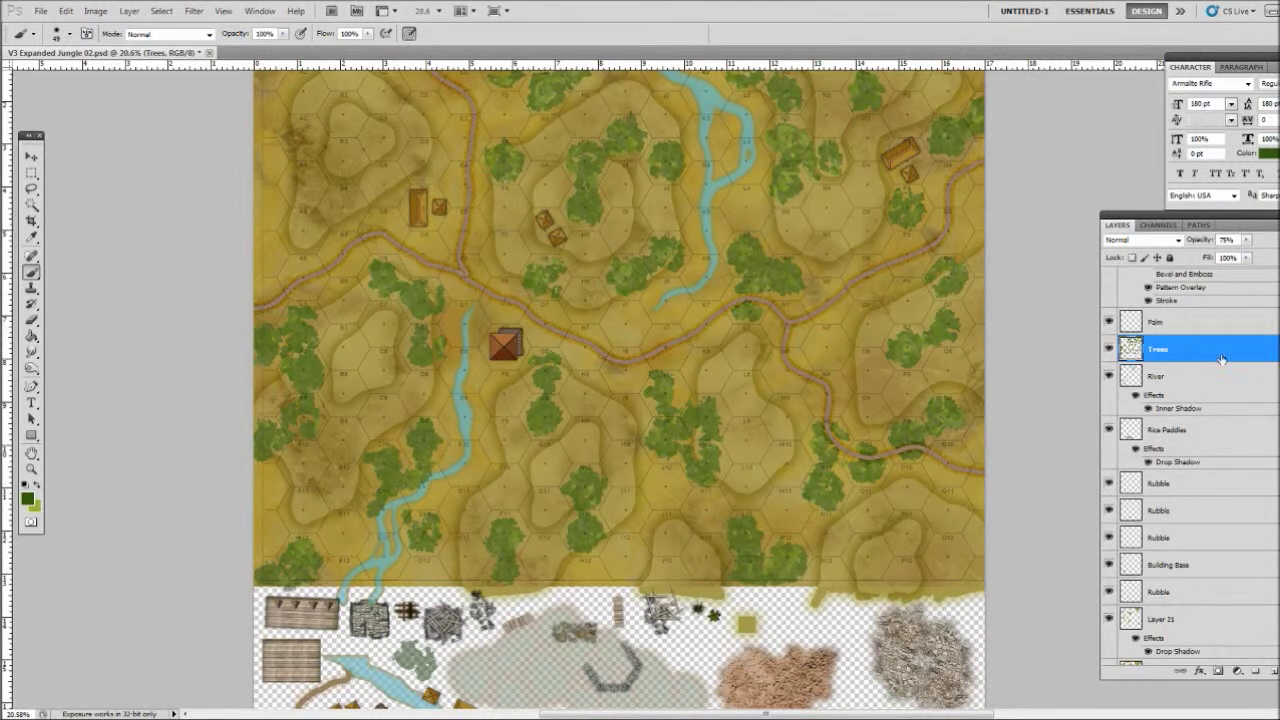
# Paint tree clumps in hexes A1 and A2 and along the map's western edge beside them.
pyautogui.scroll(3, 620, 390)
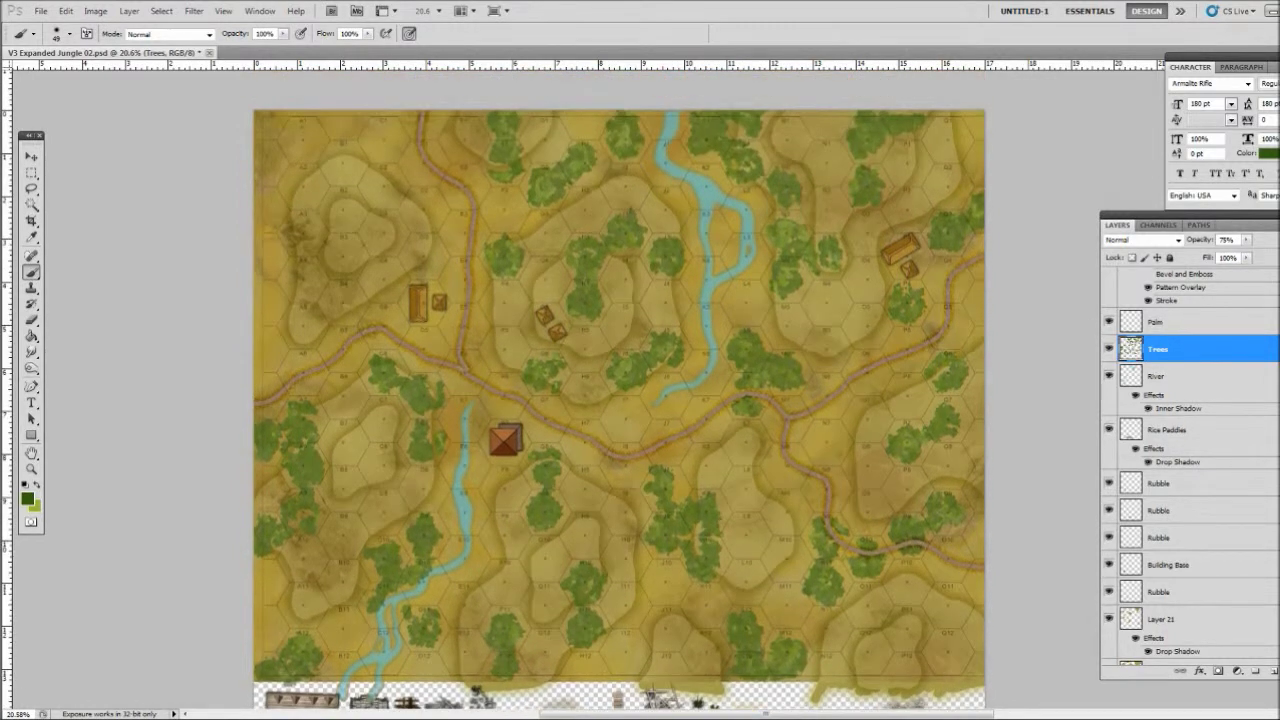
pyautogui.moveTo(300, 116)
pyautogui.mouseDown()
pyautogui.moveTo(295, 146)
pyautogui.moveTo(296, 122)
pyautogui.moveTo(314, 142)
pyautogui.moveTo(266, 168)
pyautogui.mouseUp()
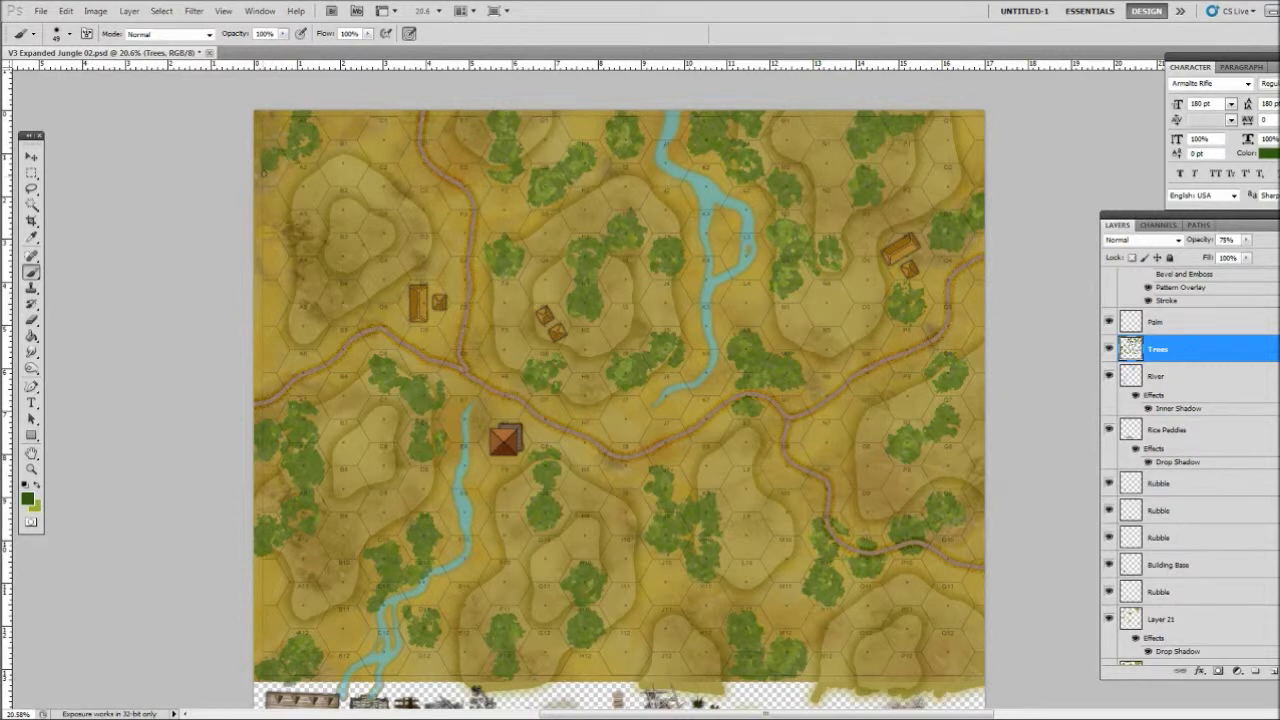
# Paint a tree clump in hex C3, placing small patches around the hex and filling over its center dot.
pyautogui.scroll(3, 395, 340)
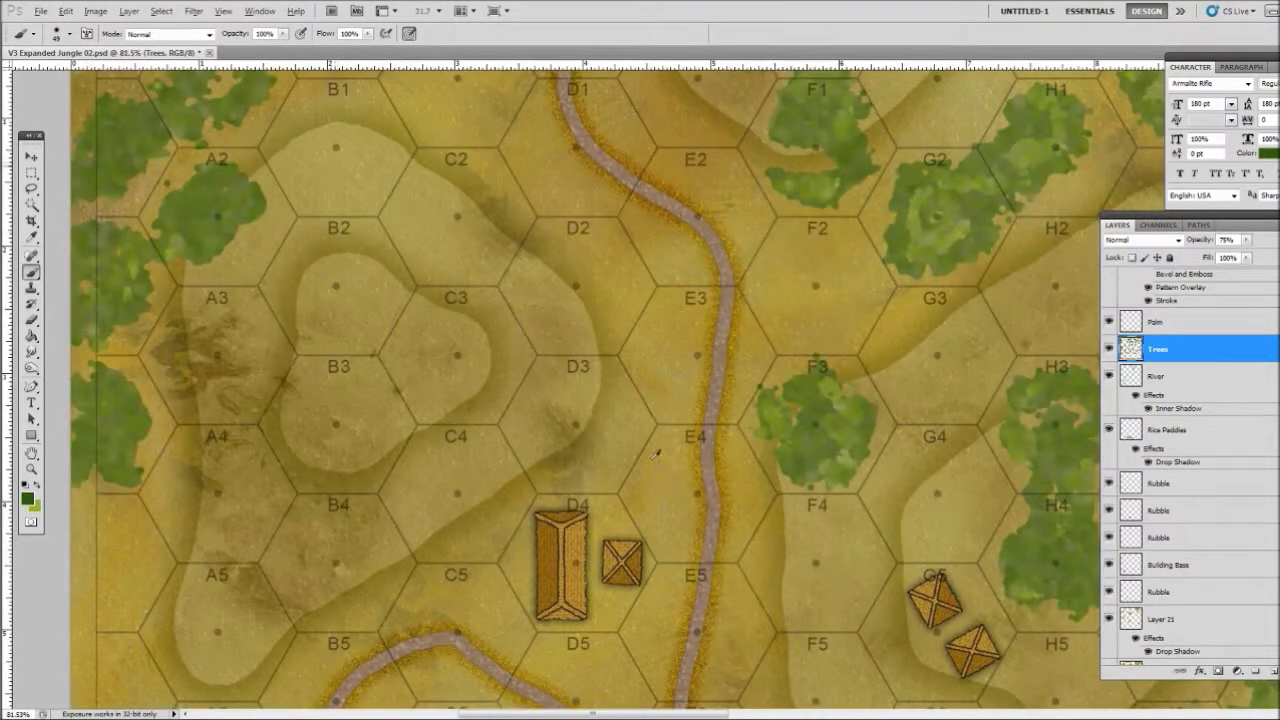
pyautogui.scroll(2, 395, 340)
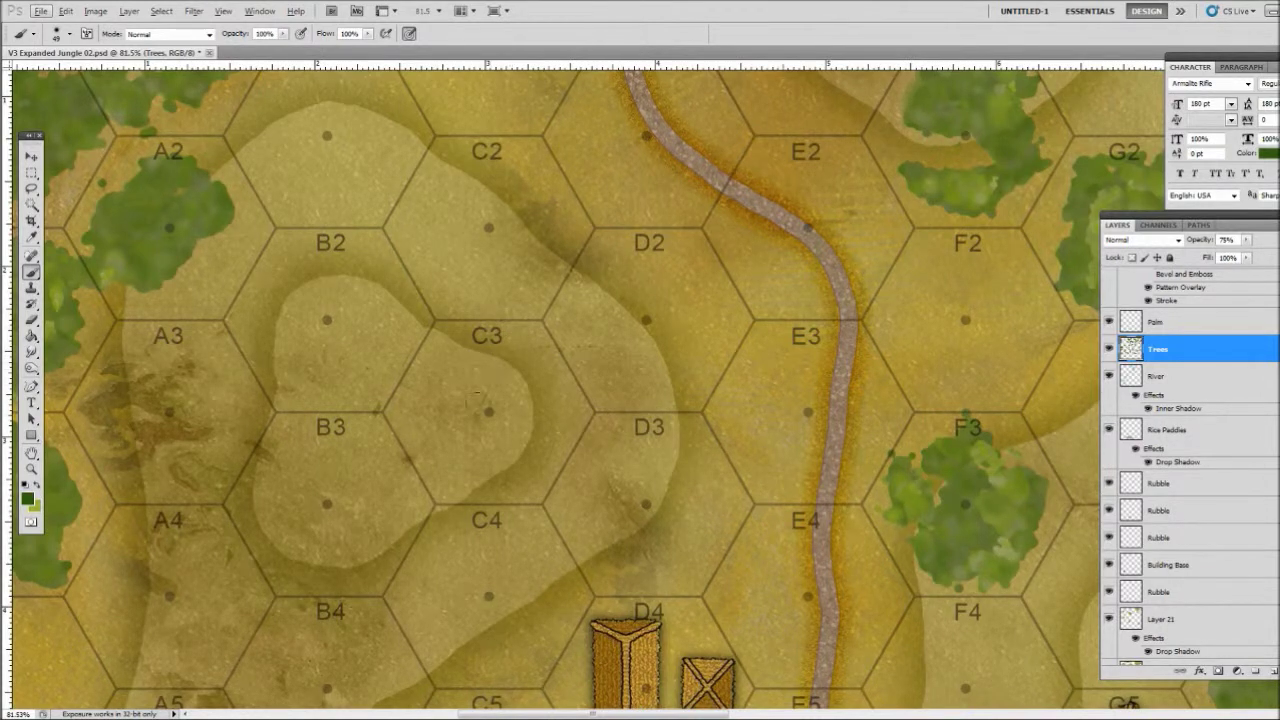
pyautogui.click(446, 375)
pyautogui.click(434, 435)
pyautogui.moveTo(468, 462)
pyautogui.mouseDown()
pyautogui.moveTo(506, 462)
pyautogui.moveTo(540, 440)
pyautogui.mouseUp()
pyautogui.click(528, 365)
pyautogui.moveTo(530, 358); pyautogui.dragTo(560, 395)
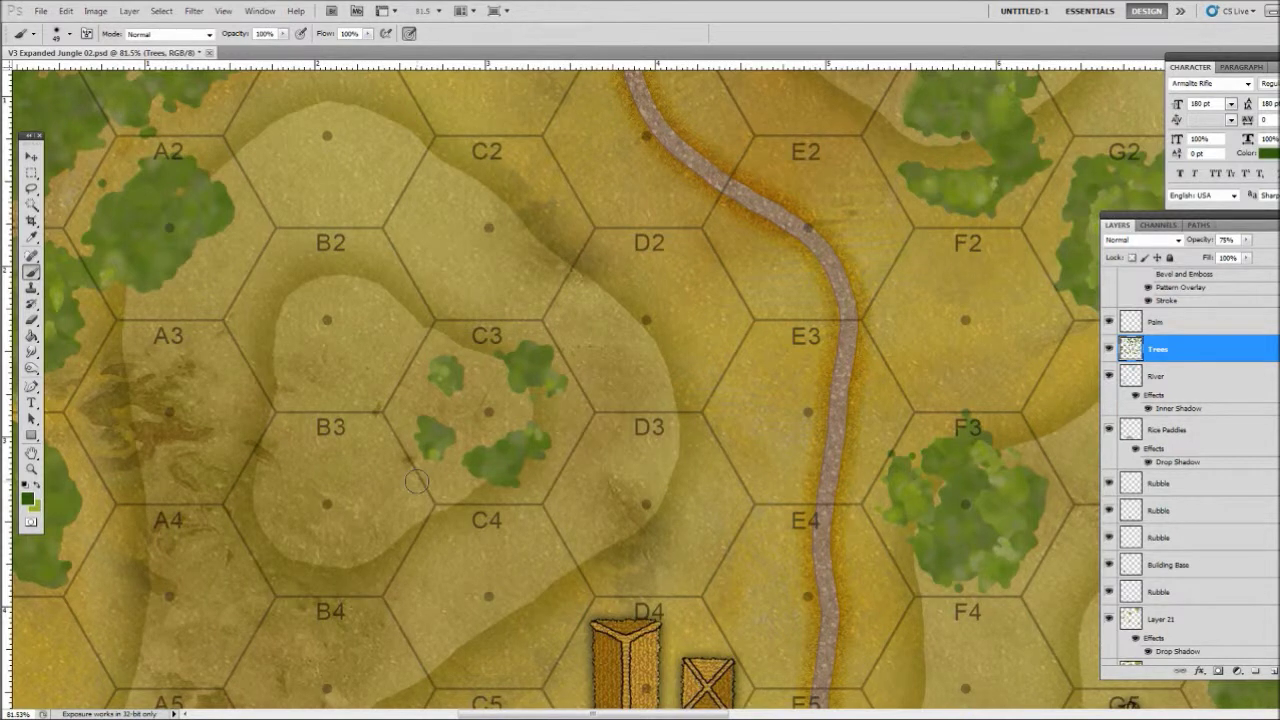
pyautogui.moveTo(485, 409)
pyautogui.mouseDown()
pyautogui.moveTo(492, 379)
pyautogui.moveTo(518, 405)
pyautogui.mouseUp()
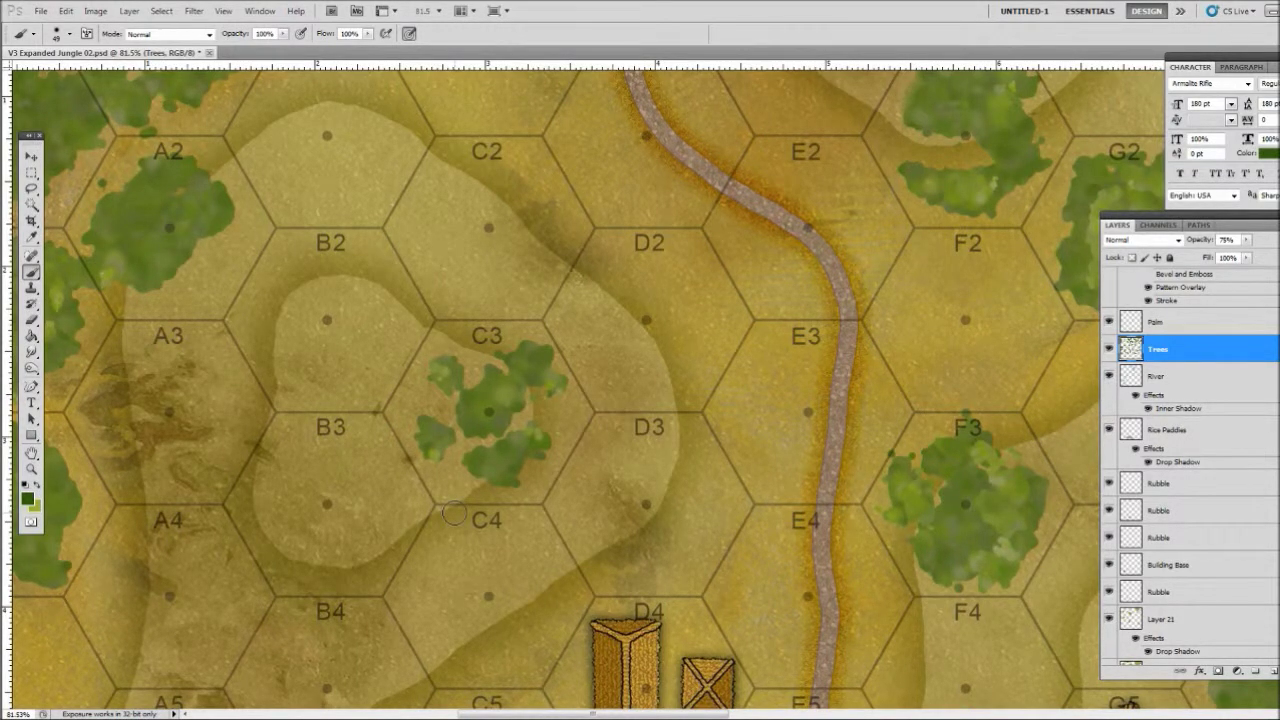
# Erase the tree clump from hex C3 on the hilltop.
pyautogui.press('e')
pyautogui.moveTo(436, 372)
pyautogui.mouseDown()
pyautogui.moveTo(413, 437)
pyautogui.moveTo(450, 380)
pyautogui.moveTo(490, 430)
pyautogui.moveTo(551, 373)
pyautogui.moveTo(500, 450)
pyautogui.moveTo(507, 391)
pyautogui.moveTo(508, 420)
pyautogui.mouseUp()
pyautogui.moveTo(478, 462); pyautogui.dragTo(508, 406)
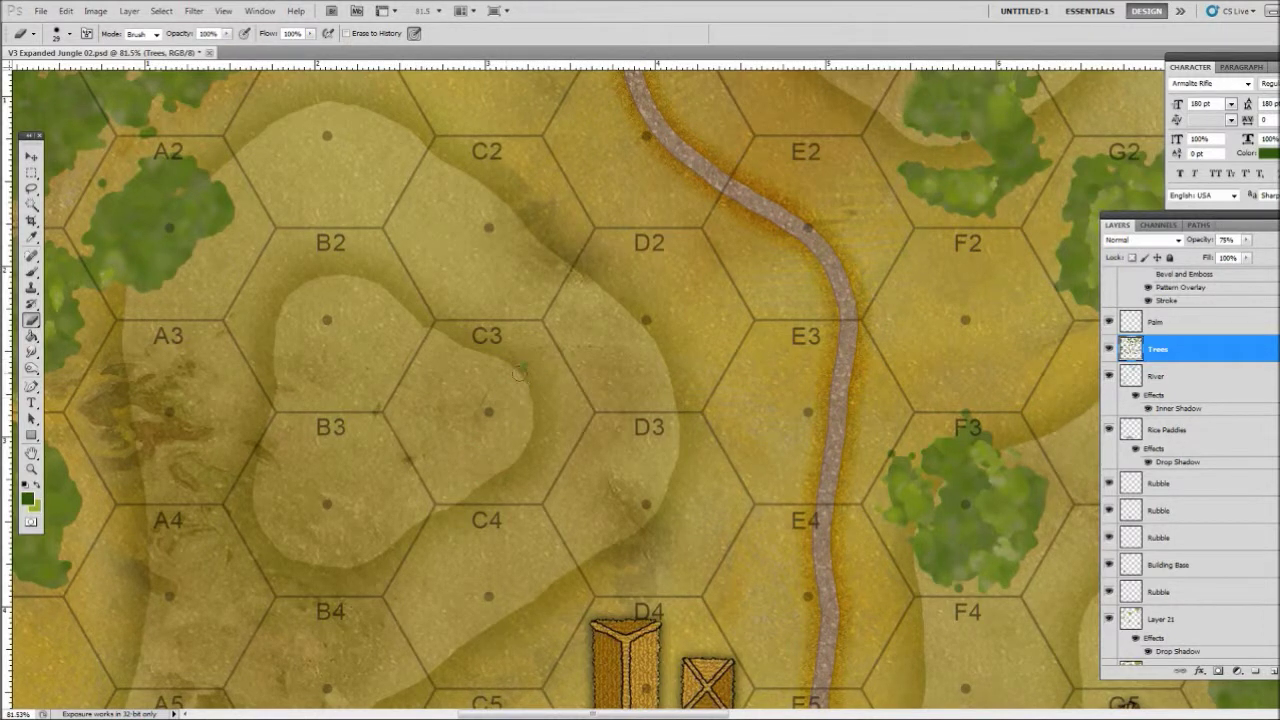